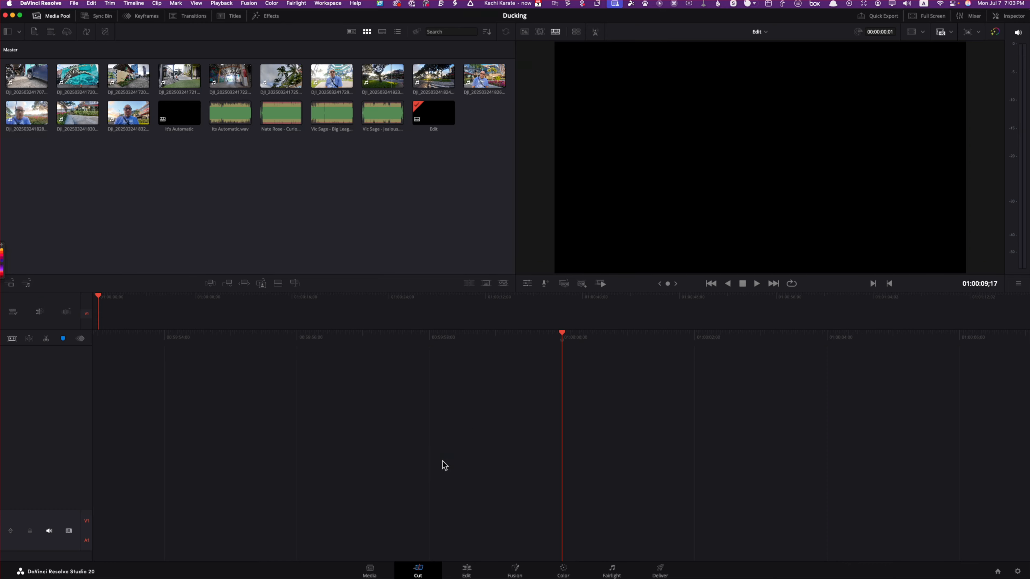
Step: Visit the Edit, Media and Cut pages, and finish on the Edit page
click(471, 571)
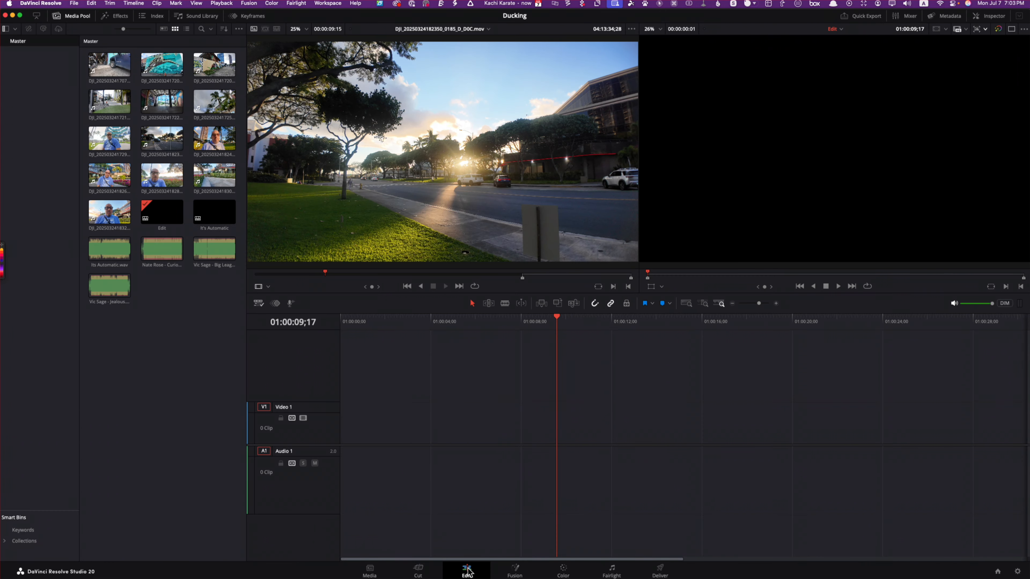
click(368, 572)
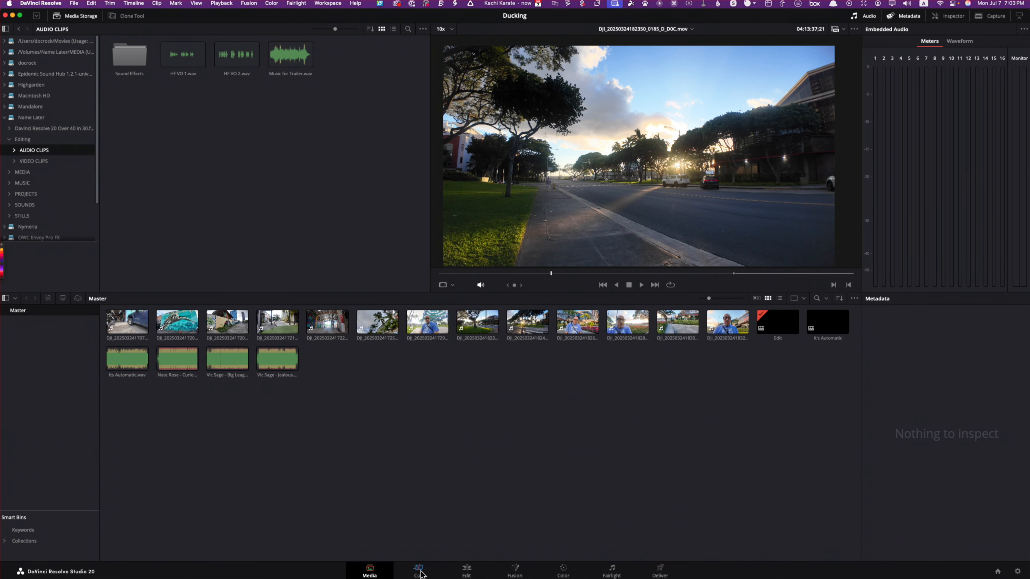
click(419, 572)
click(466, 572)
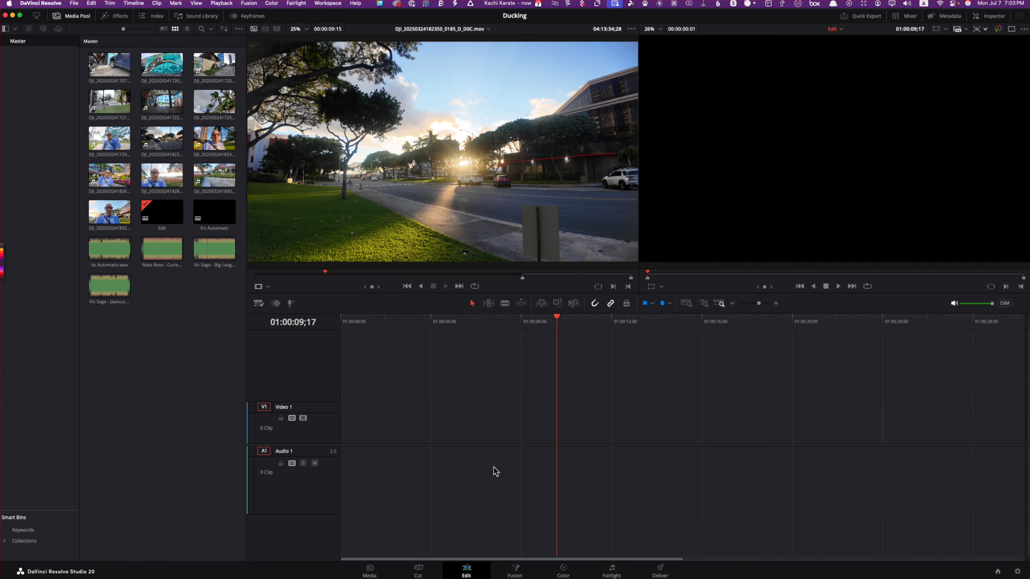
Step: Reset the UI layout of the Edit page to its default arrangement
click(332, 4)
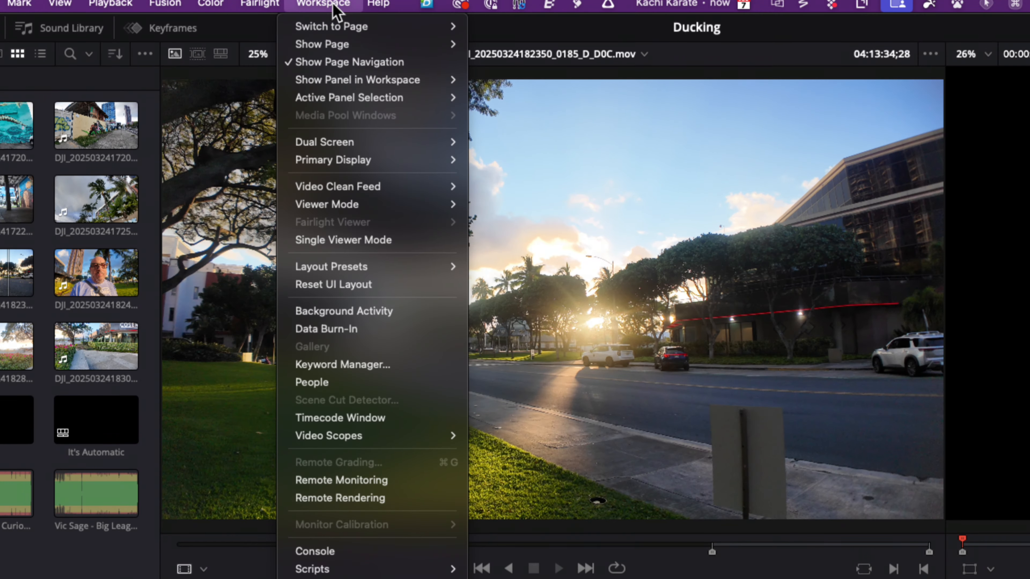
mouse_move(360, 136)
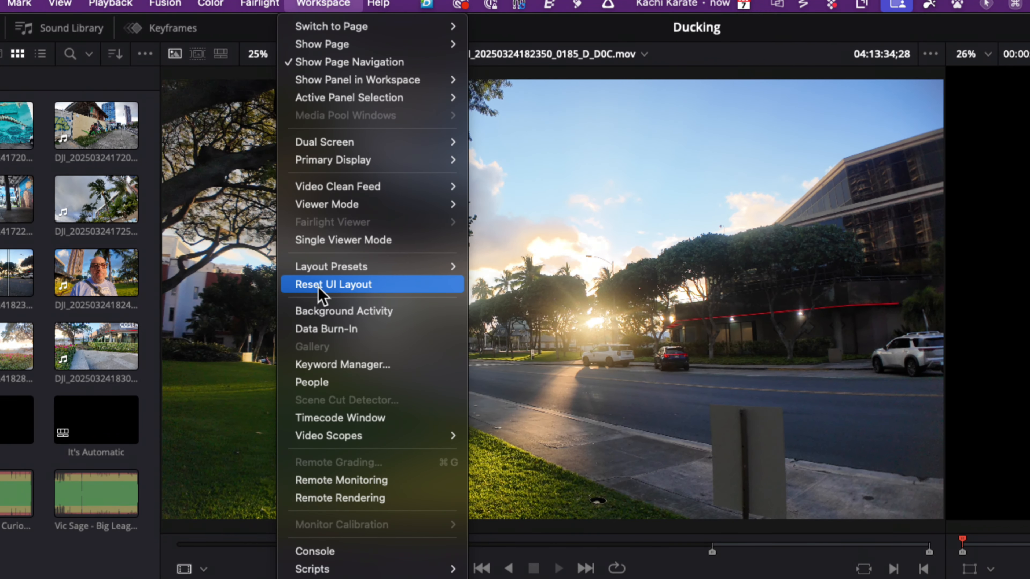
click(338, 288)
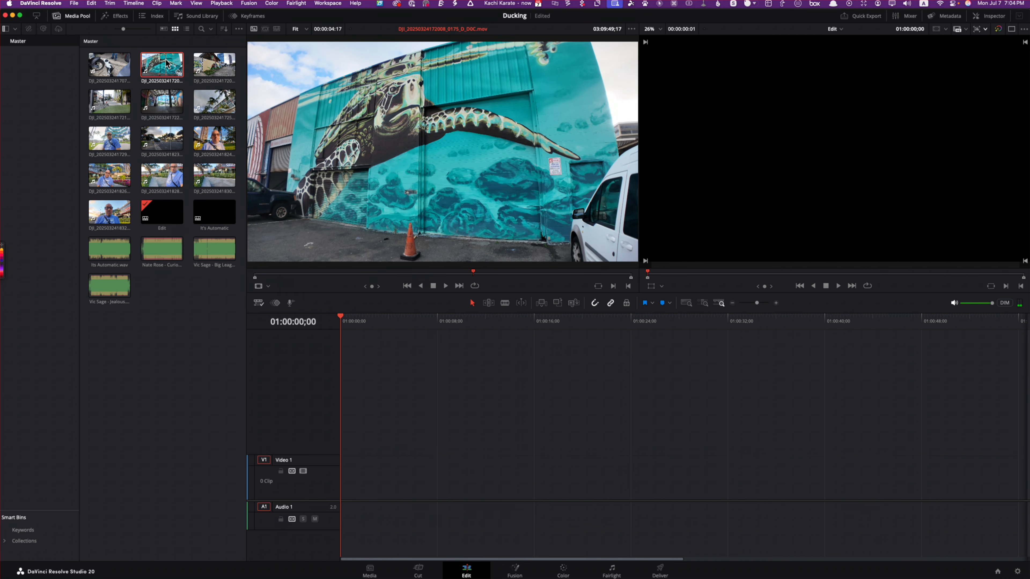
Step: Add the turtle mural clip to the start of the Edit timeline and load the third media pool clip in the source viewer
drag(162, 65, 326, 472)
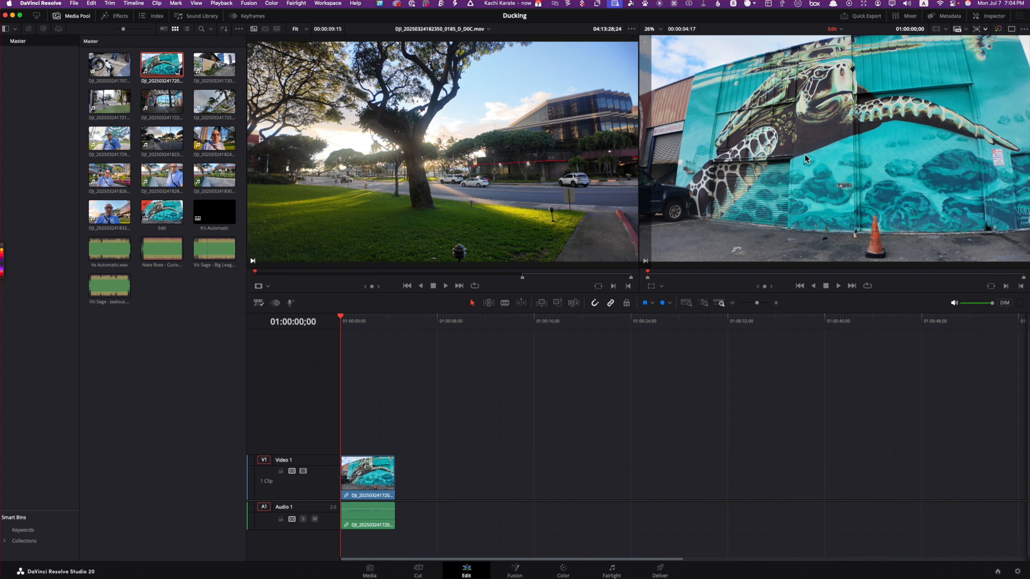
click(207, 67)
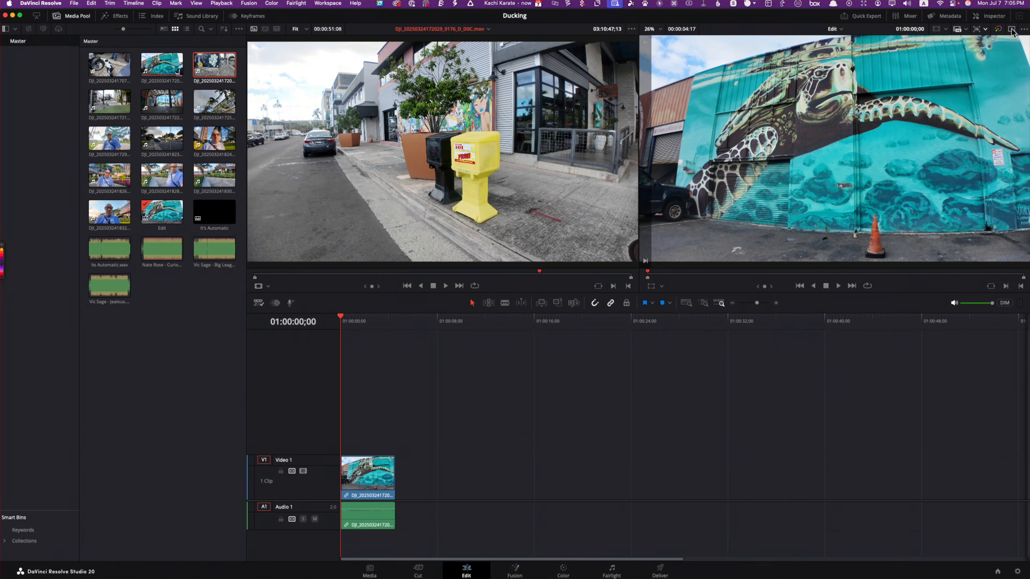
Step: Switch to the single viewer mode and return to the dual viewer mode
click(1012, 29)
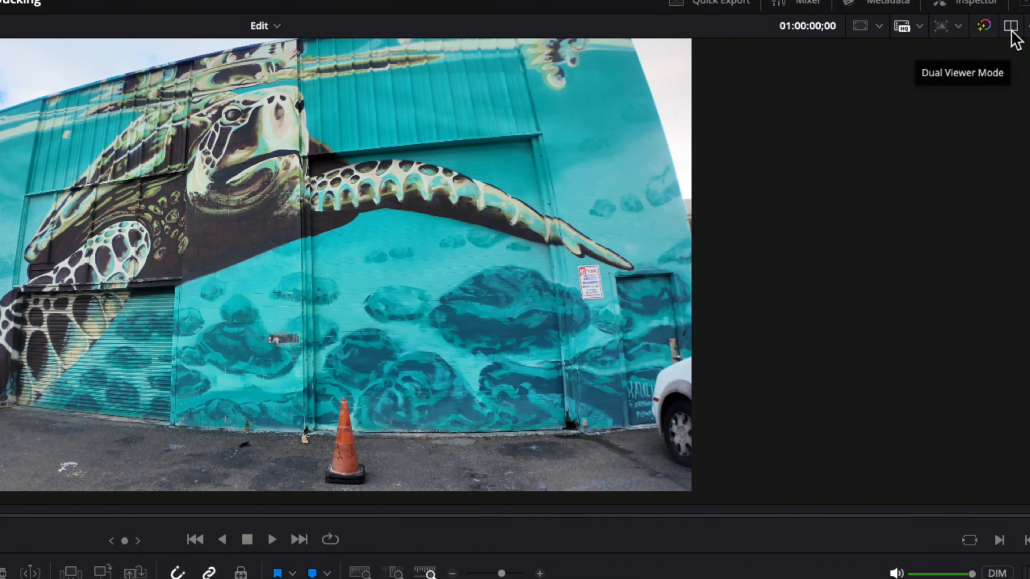
click(1011, 29)
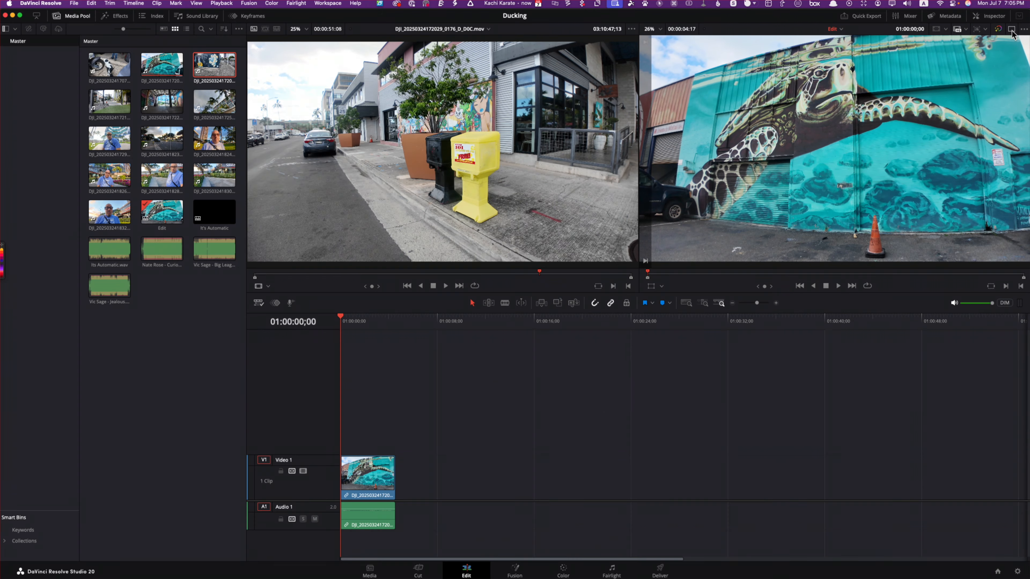
Step: View the turtle mural clip's Inspector and Metadata plus the audio Mixer, and hide them all again
click(359, 478)
click(989, 17)
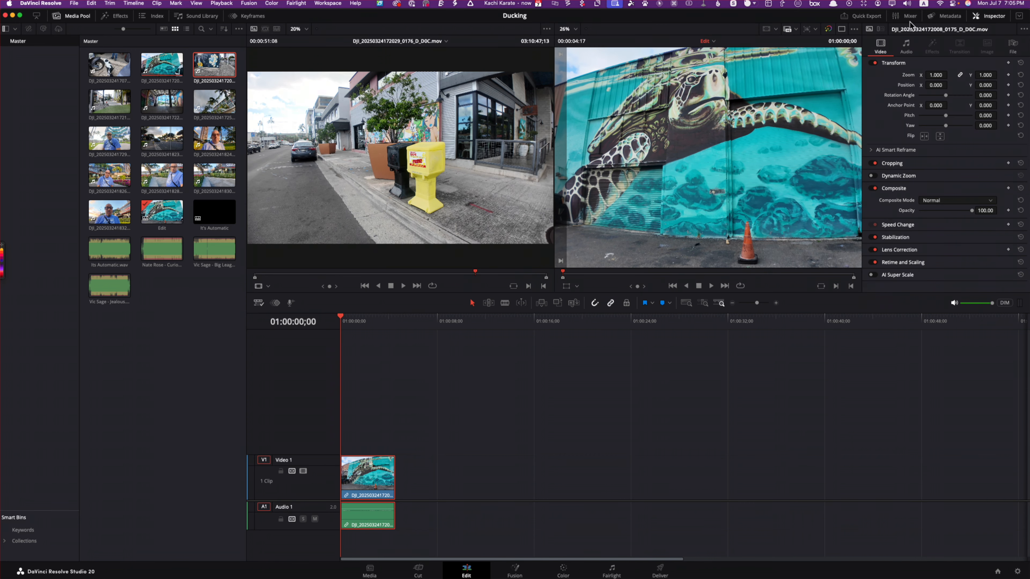
click(945, 19)
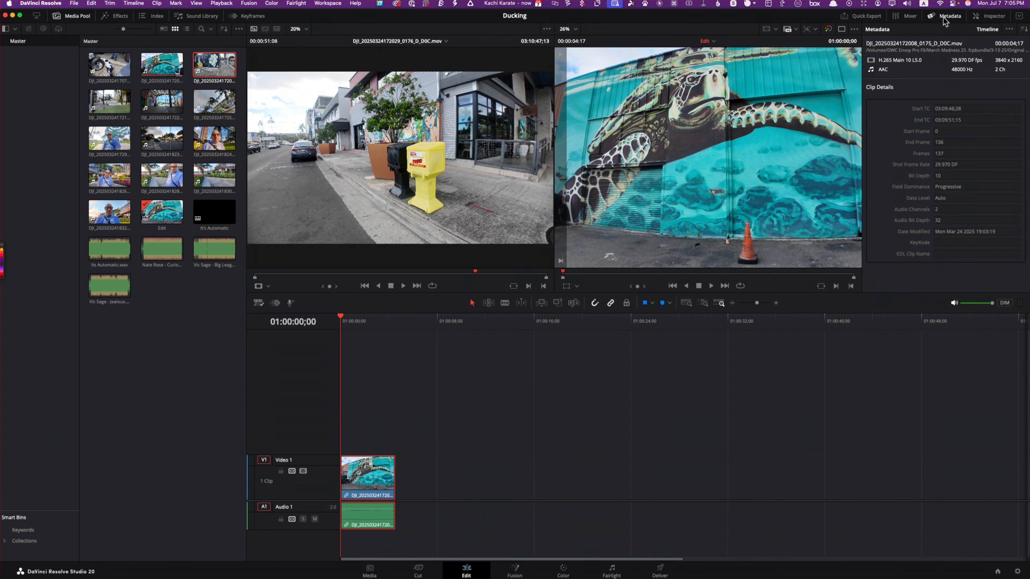
click(906, 20)
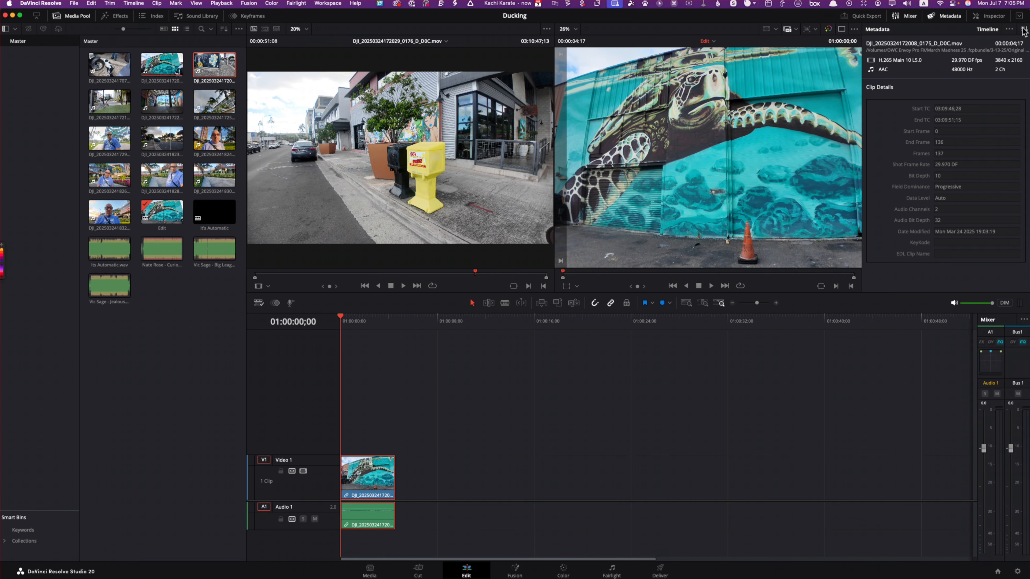
click(906, 21)
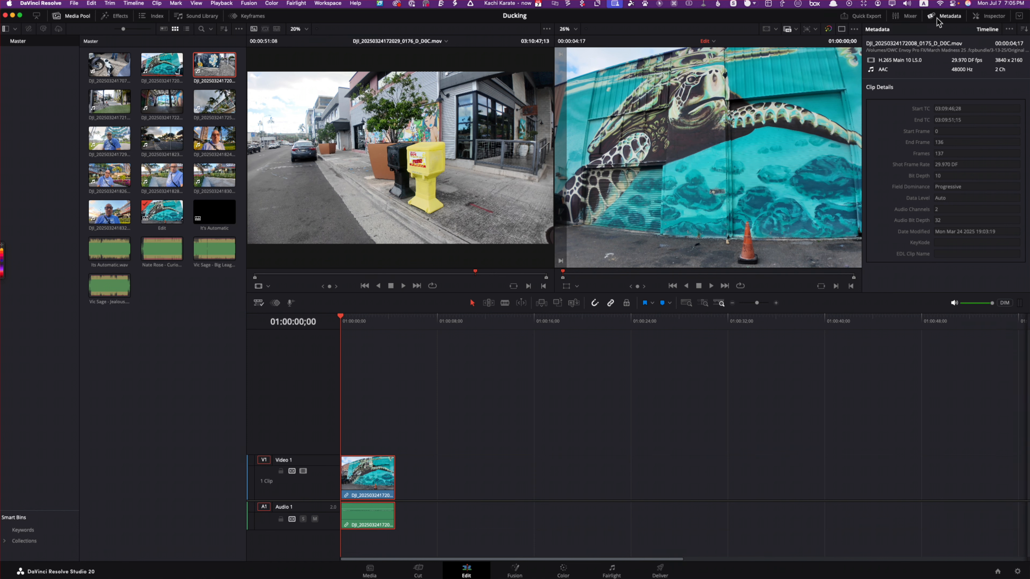
click(955, 21)
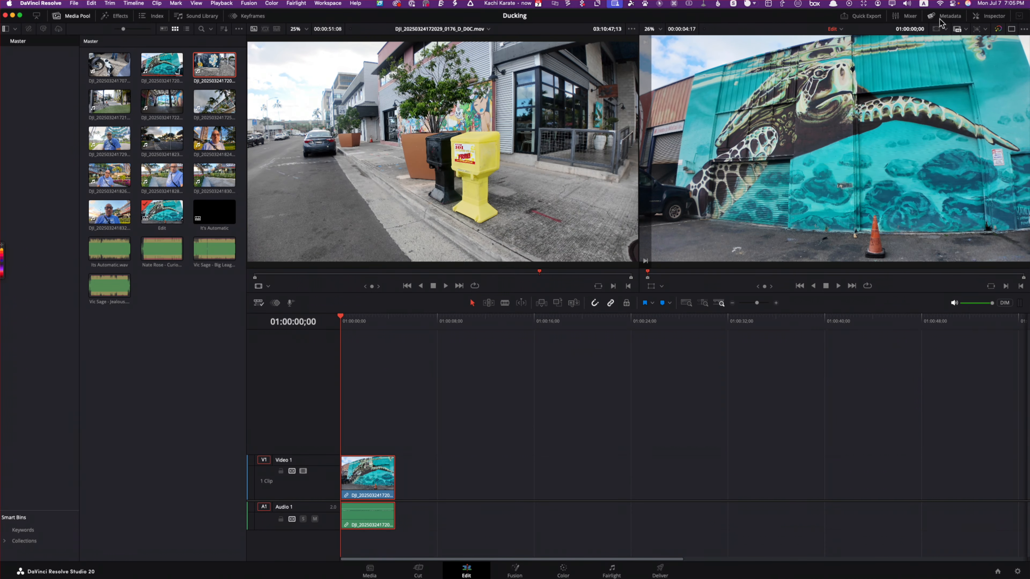
Step: Examine the timeline viewer's display and marker options and its list of available timelines
click(1024, 29)
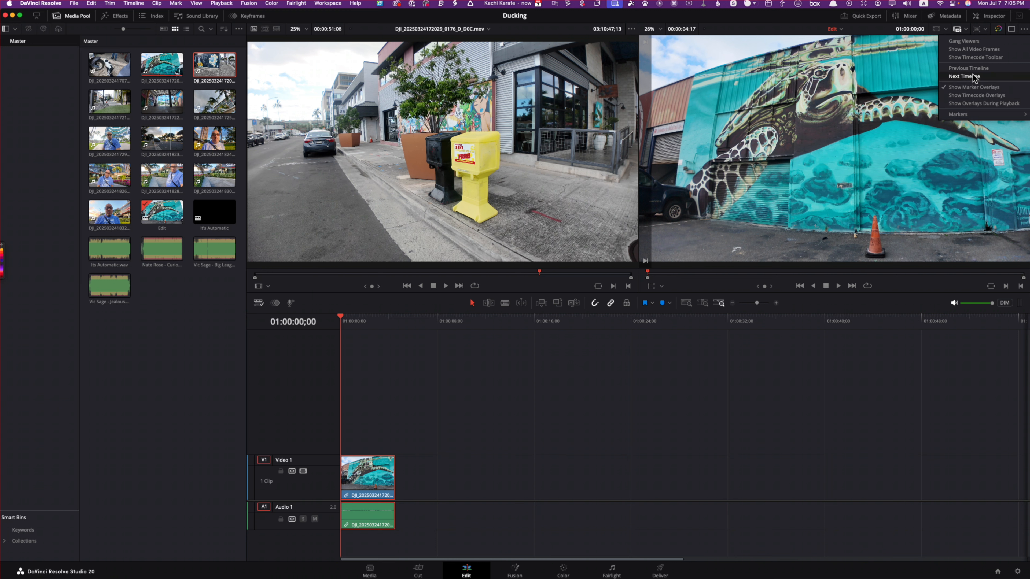
mouse_move(958, 115)
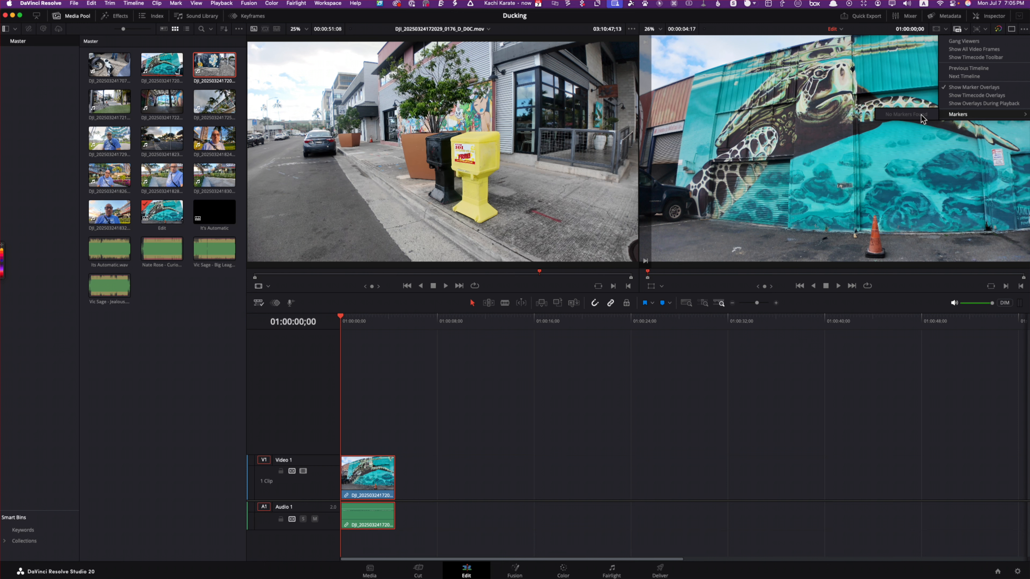
click(1024, 30)
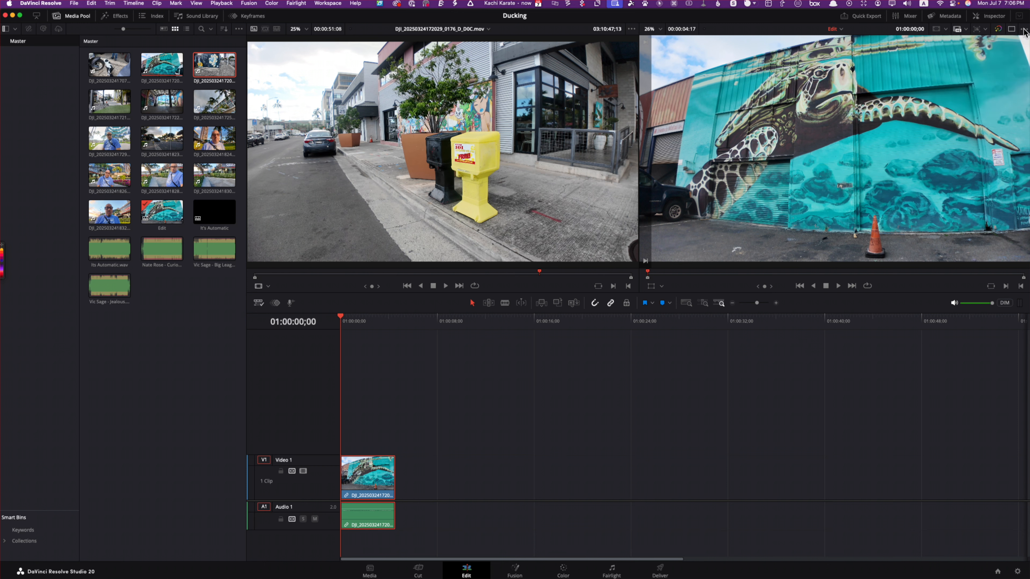
click(839, 30)
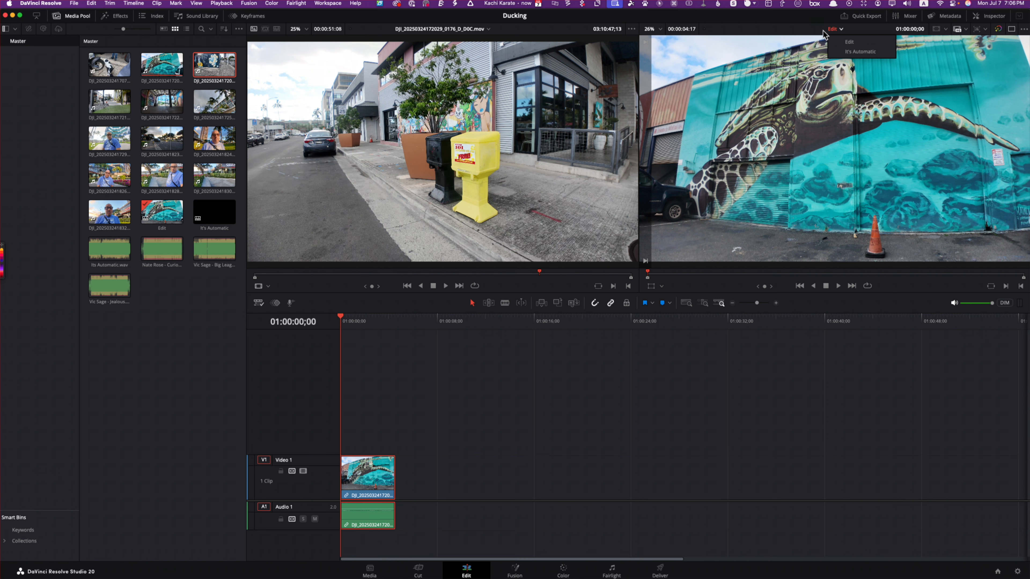
click(794, 32)
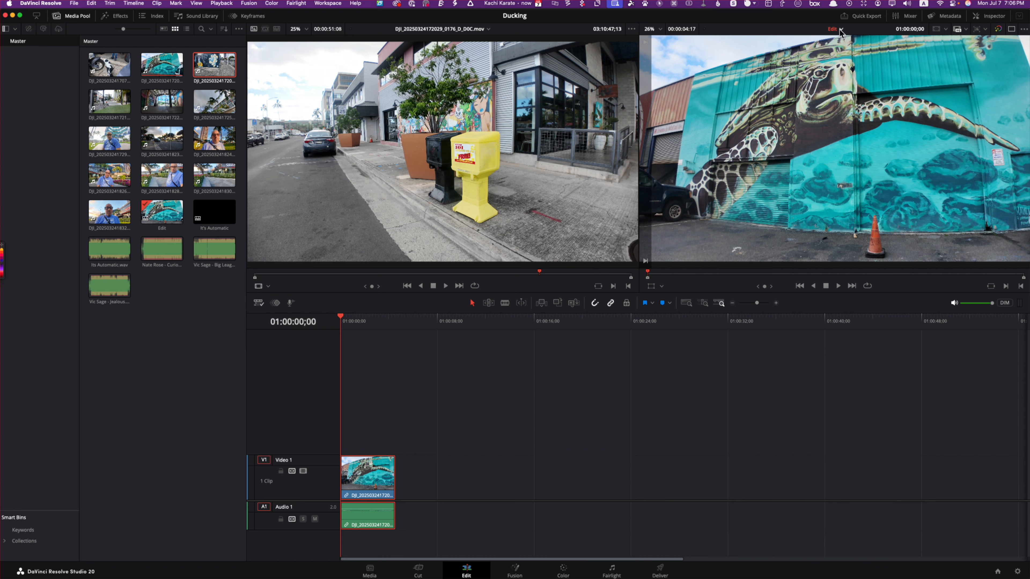
click(487, 29)
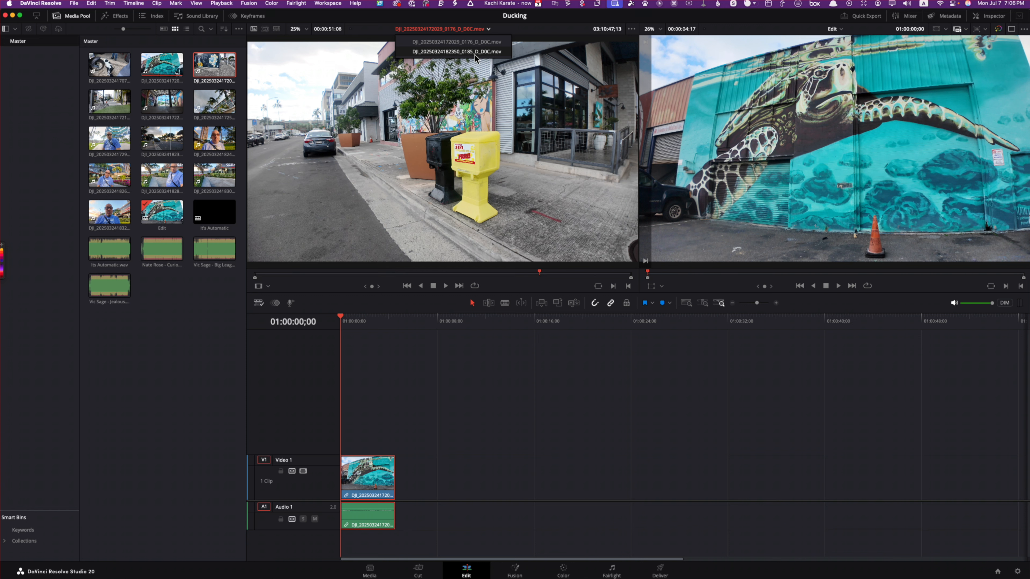
click(489, 52)
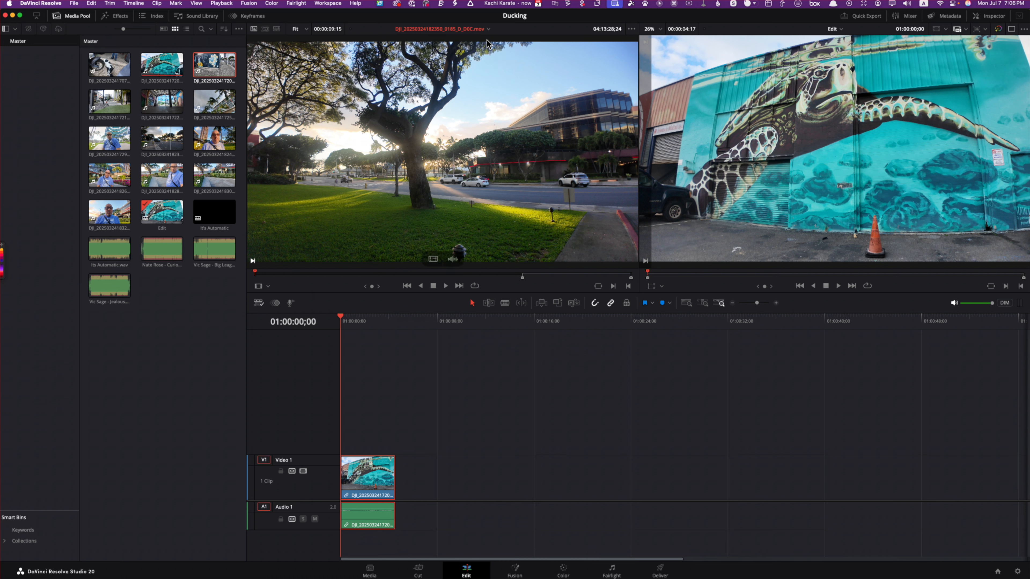
click(488, 28)
click(479, 54)
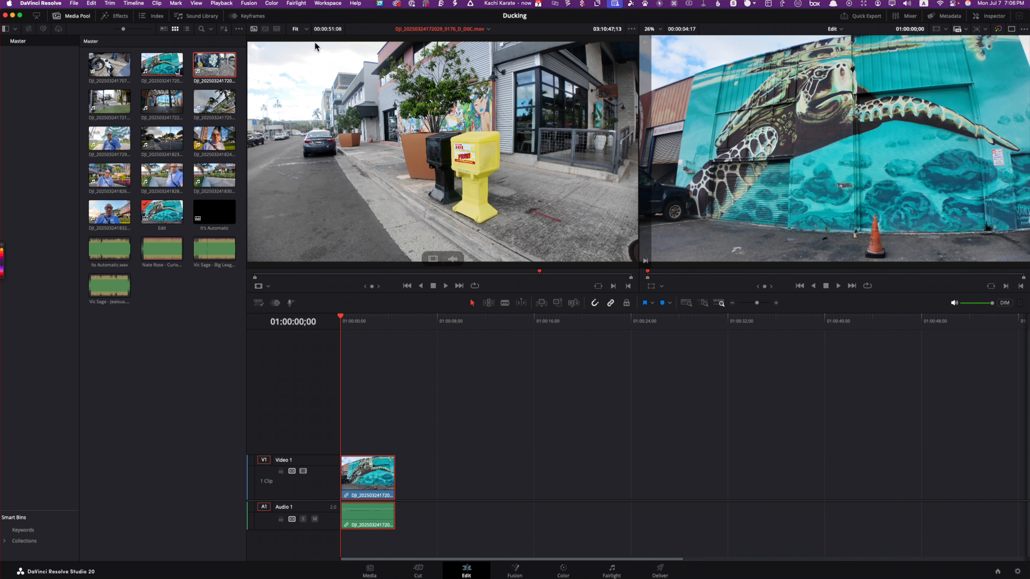
Step: Restore the default workspace with Reset UI Layout
click(332, 4)
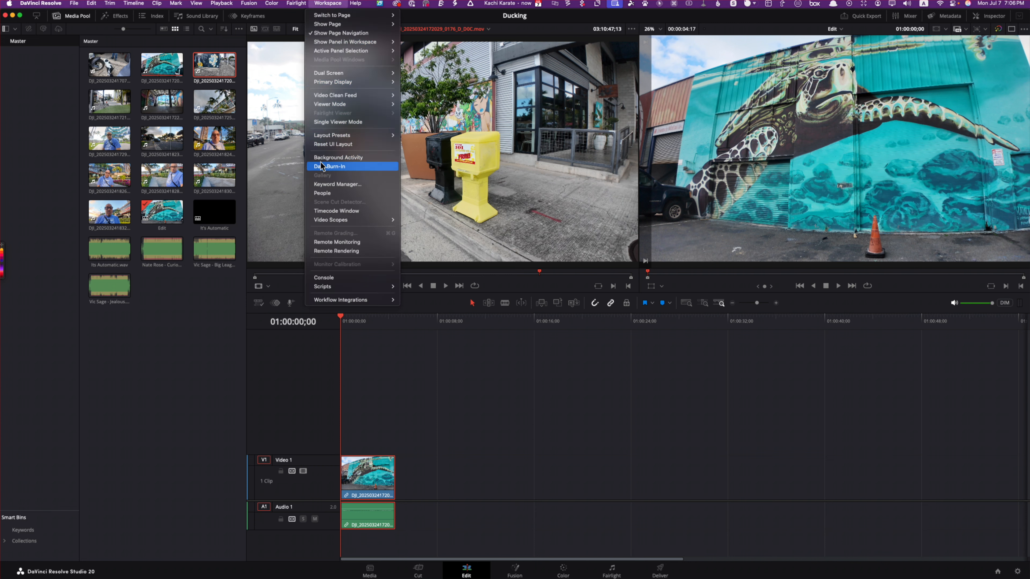
click(344, 145)
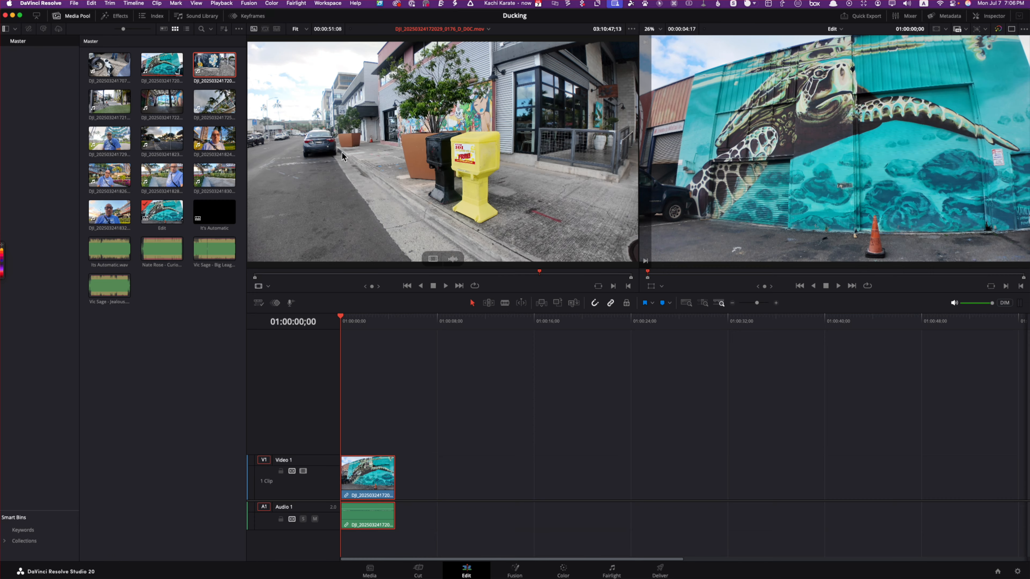
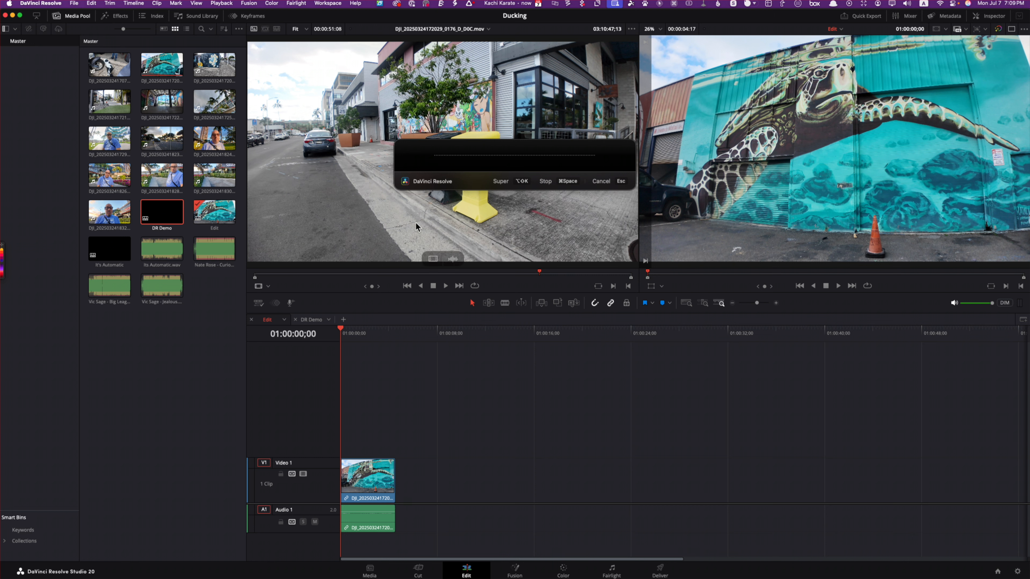
click(615, 182)
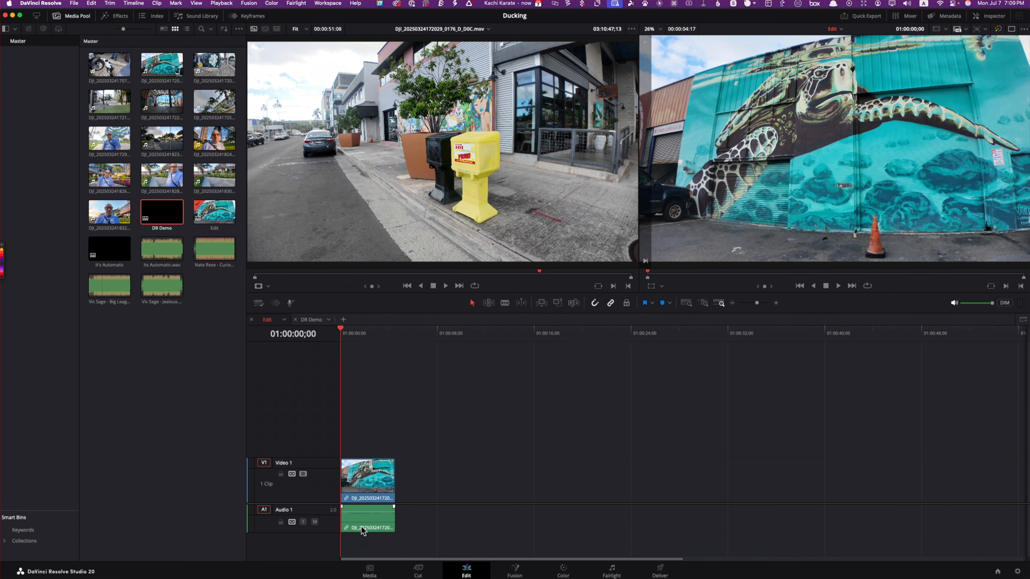
scroll(362, 527, up, 5)
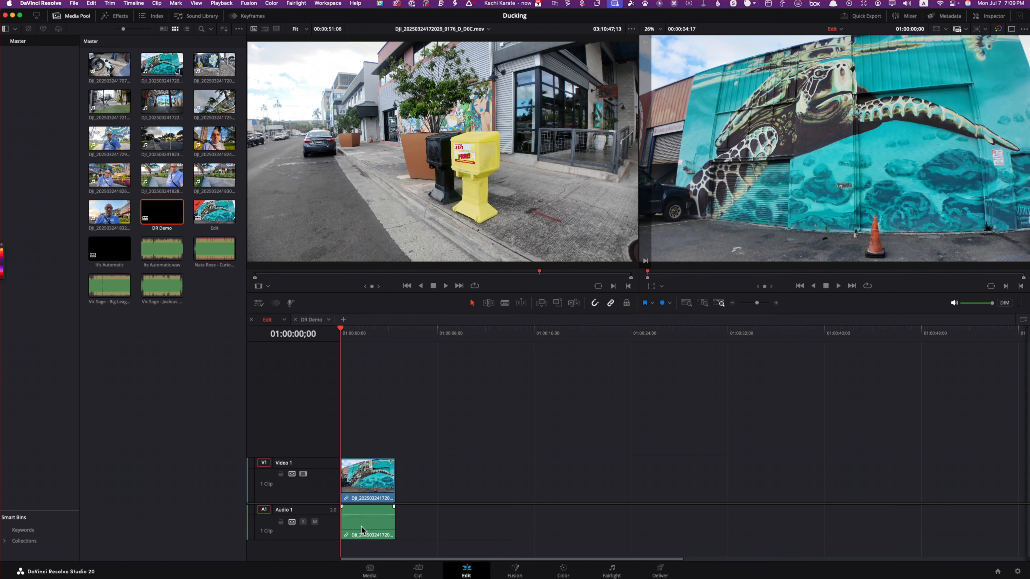
scroll(361, 526, down, 2)
scroll(361, 526, up, 2)
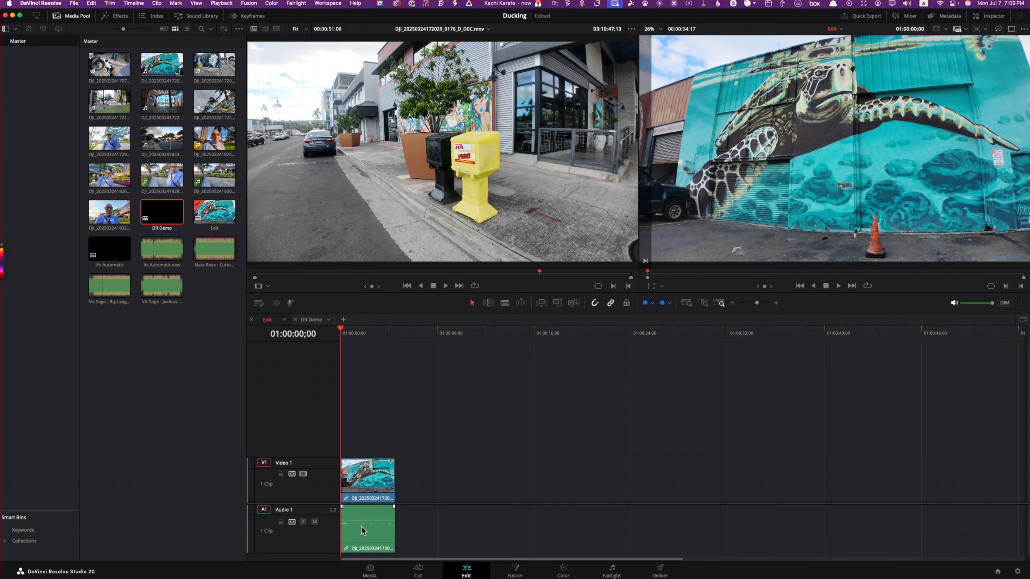
drag(109, 211, 397, 494)
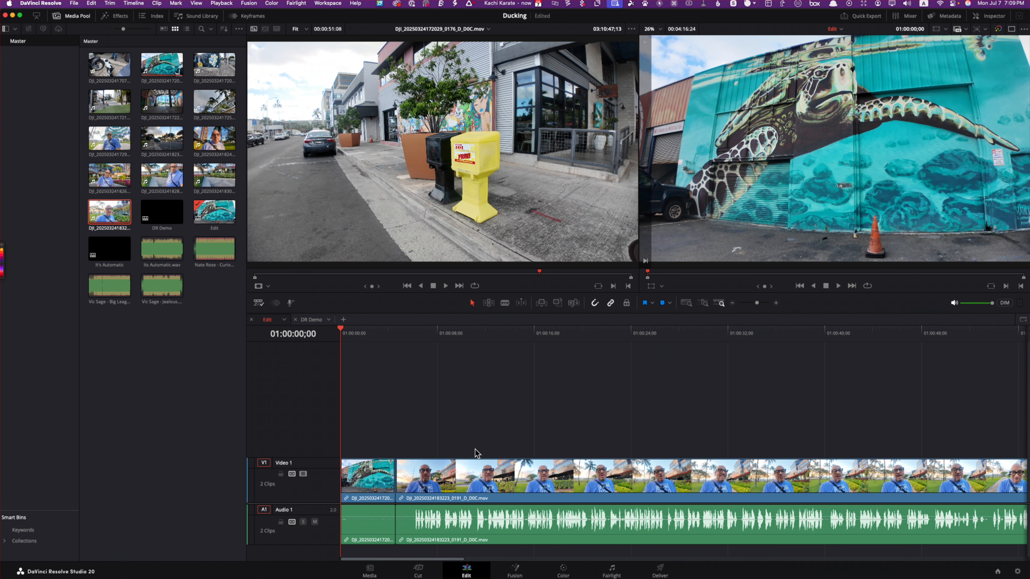
Step: Hide the audio waveforms in the timeline and display them again
click(258, 302)
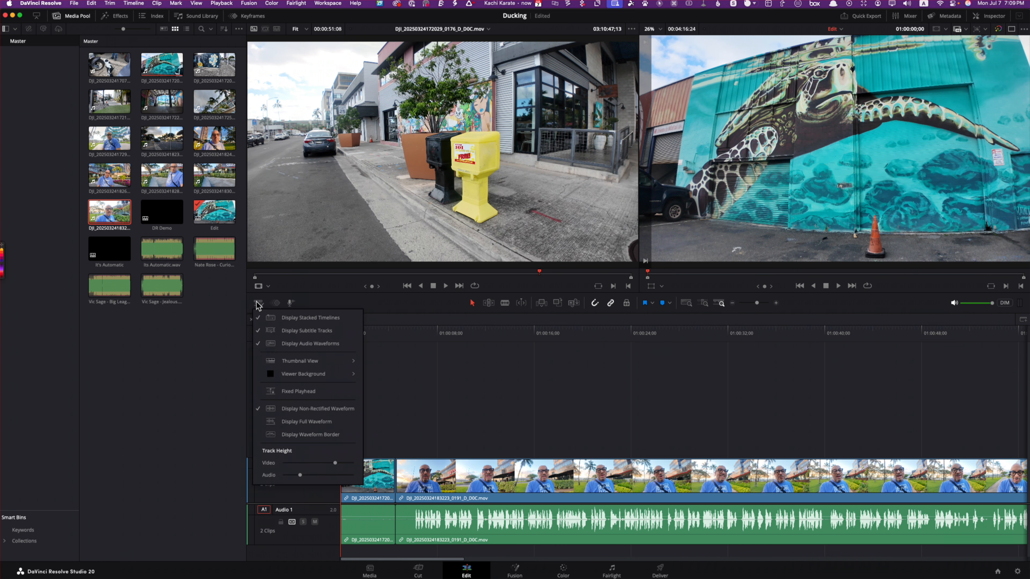
click(257, 303)
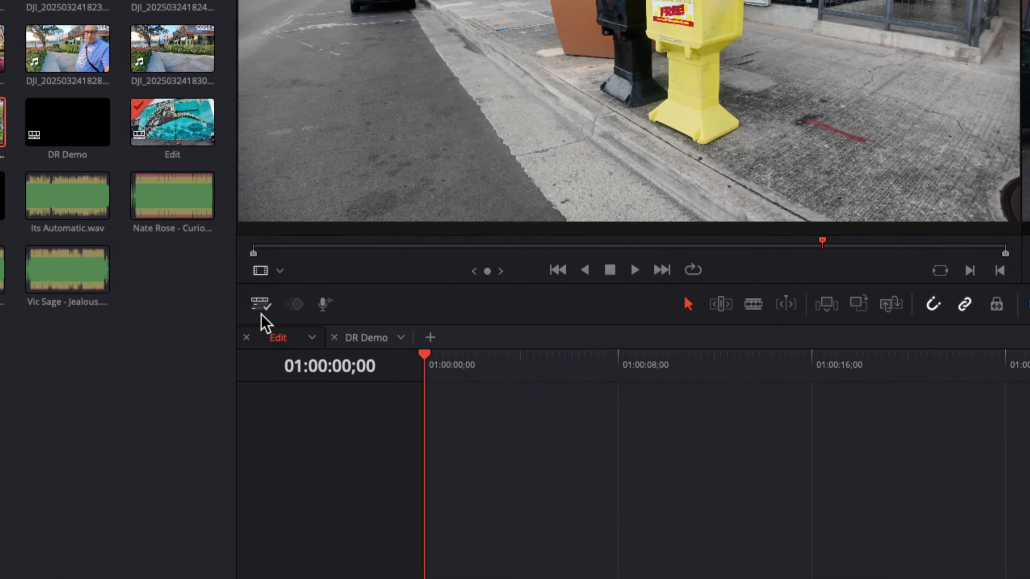
click(257, 303)
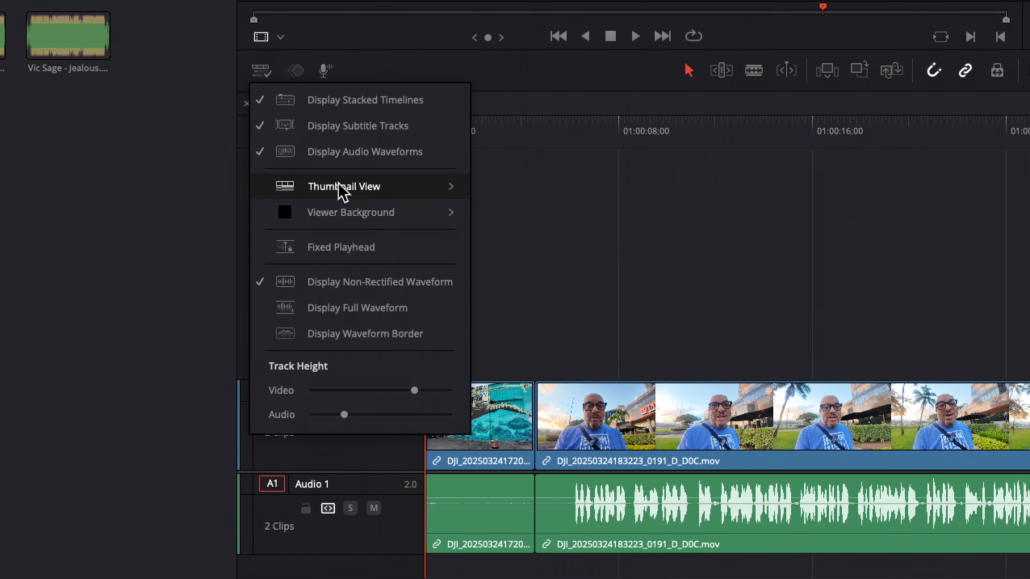
click(333, 155)
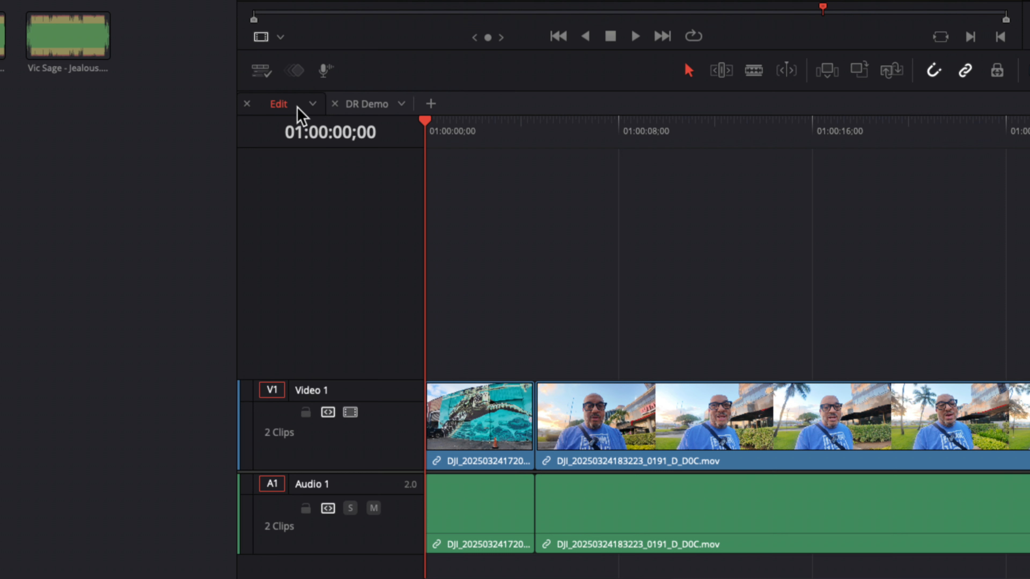
click(264, 75)
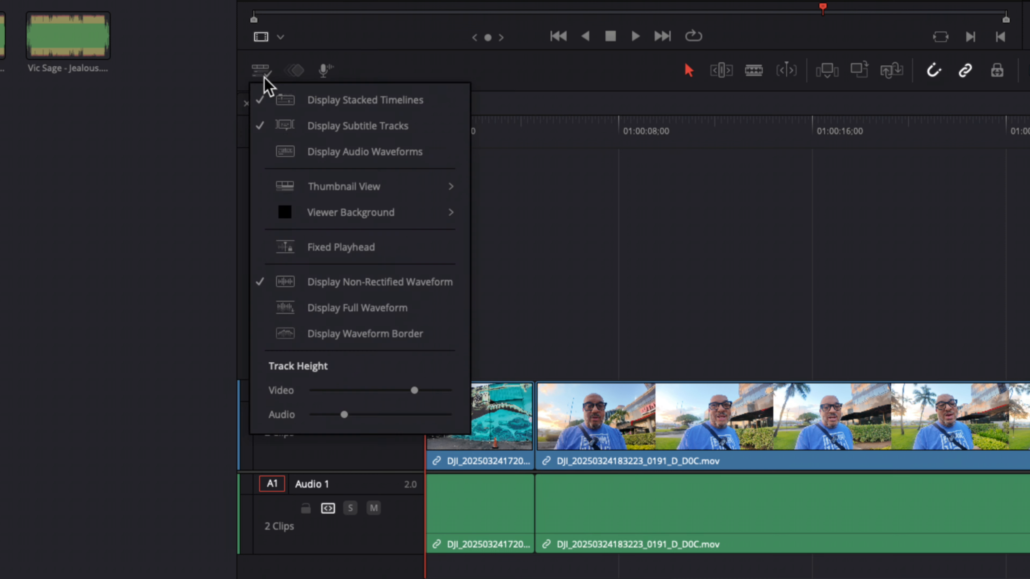
click(299, 151)
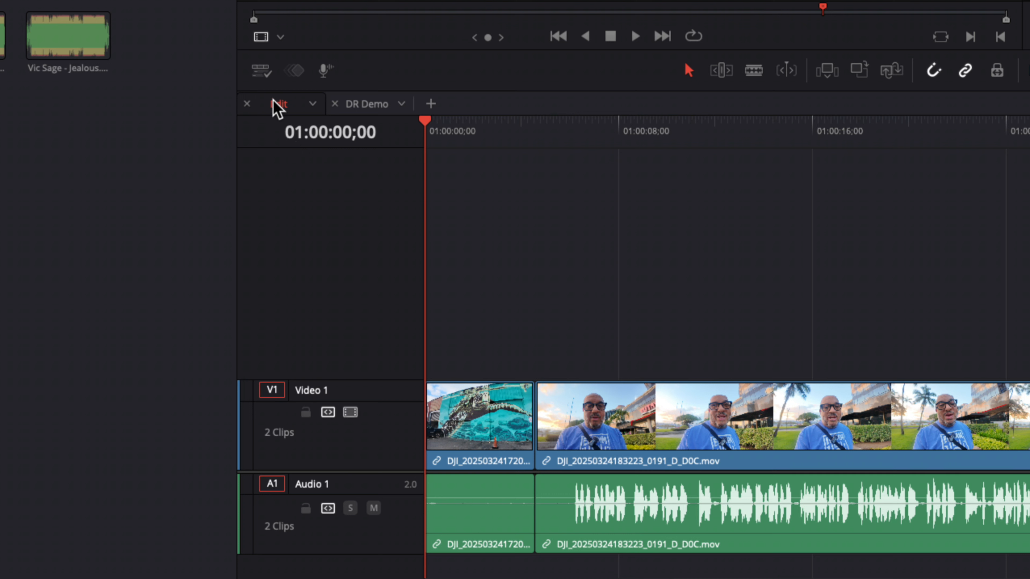
Step: Review the thumbnail view choices, set the viewer background to Gray, and turn off the A1 track destination
click(267, 75)
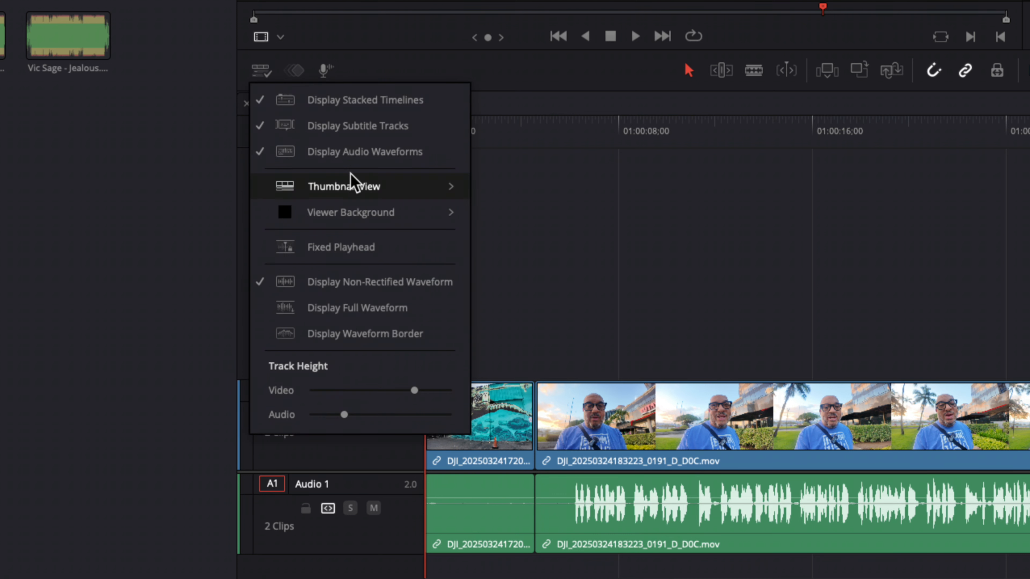
mouse_move(351, 183)
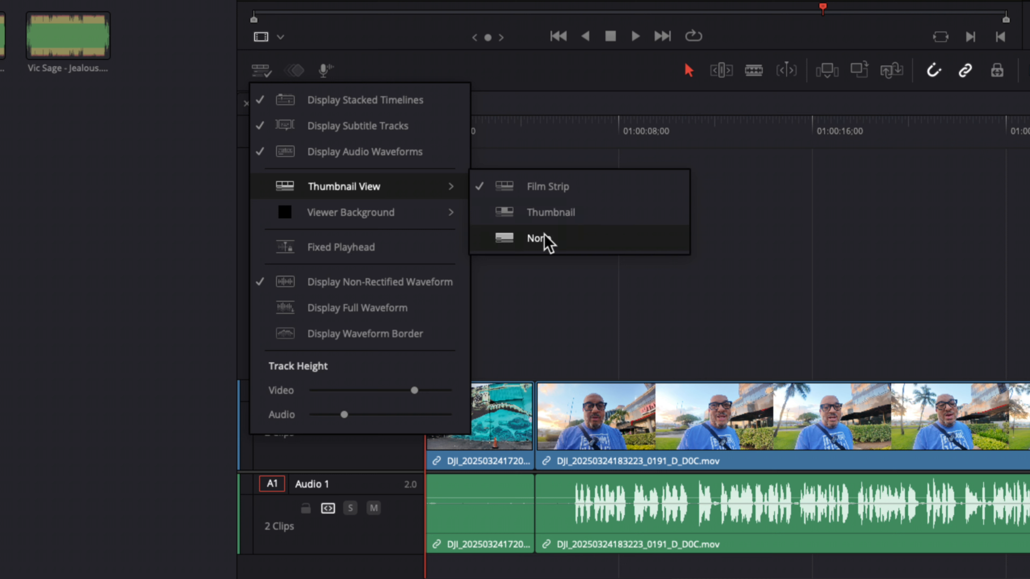
mouse_move(442, 217)
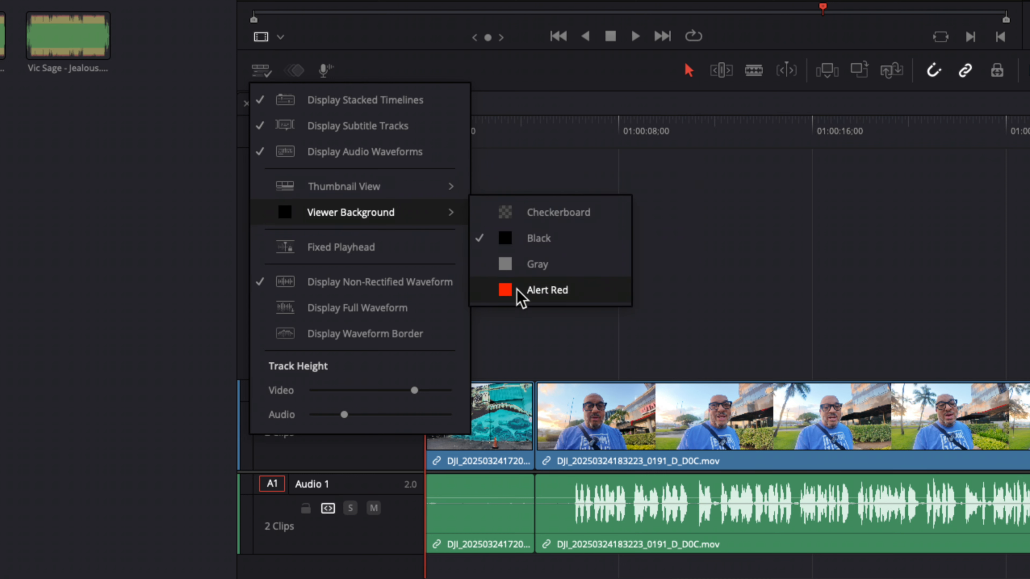
click(526, 267)
key(alt+super+1)
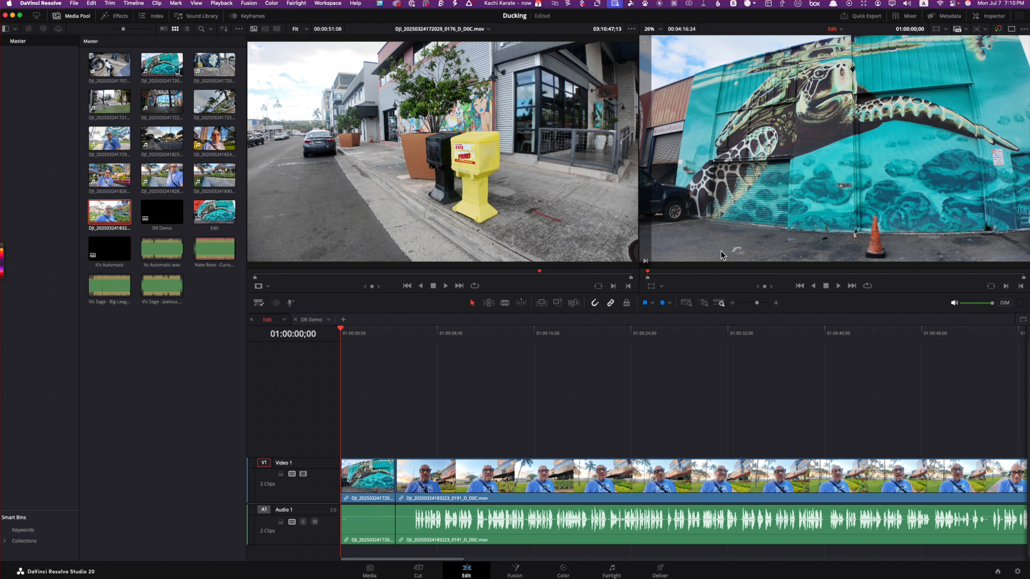
Step: Show the turtle mural clip in the timeline viewer and reduce its Inspector Zoom to 0.660
click(355, 477)
click(366, 330)
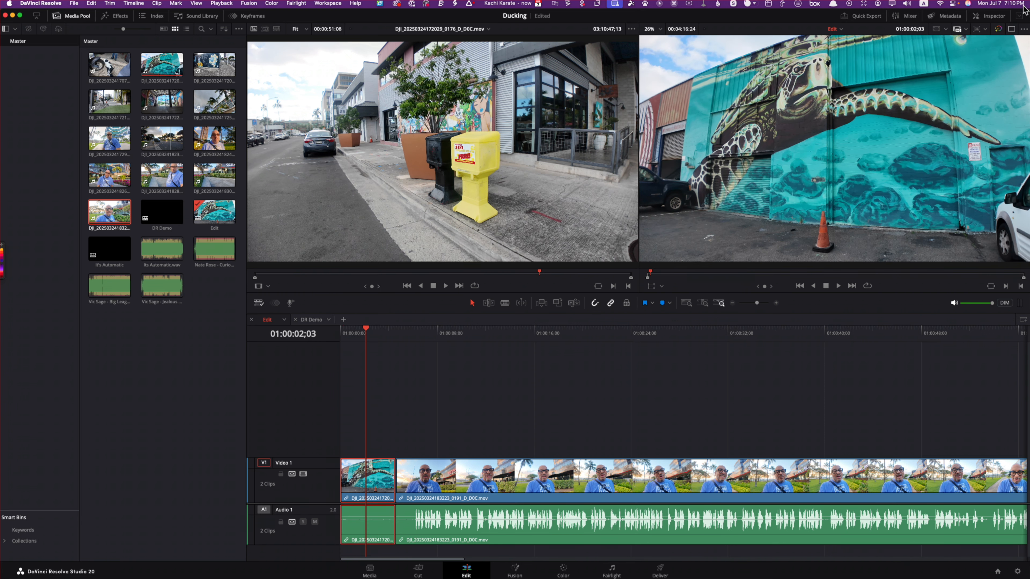
click(999, 17)
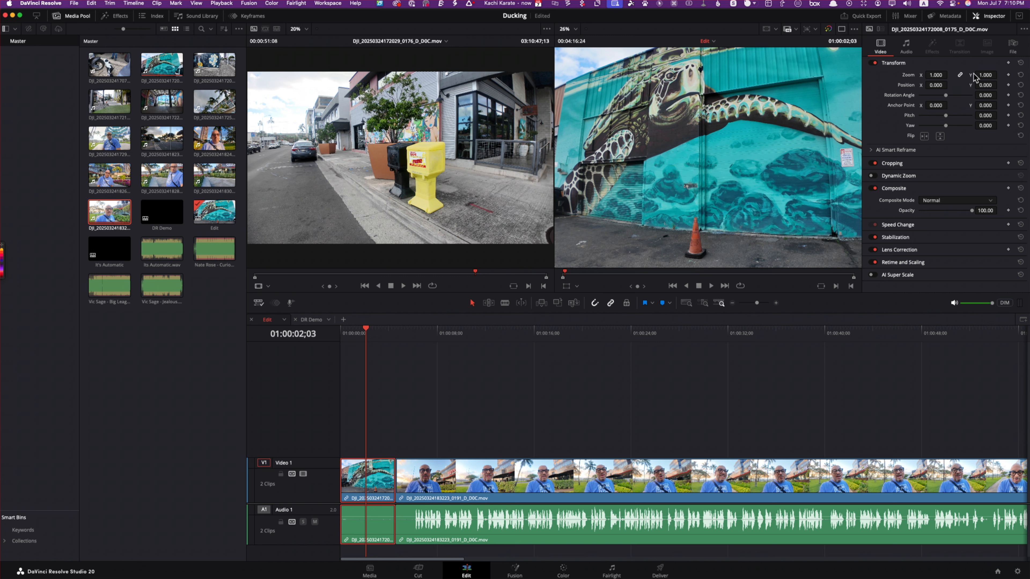
mouse_move(936, 75)
mouse_down()
mouse_move(949, 74)
mouse_move(935, 74)
mouse_up()
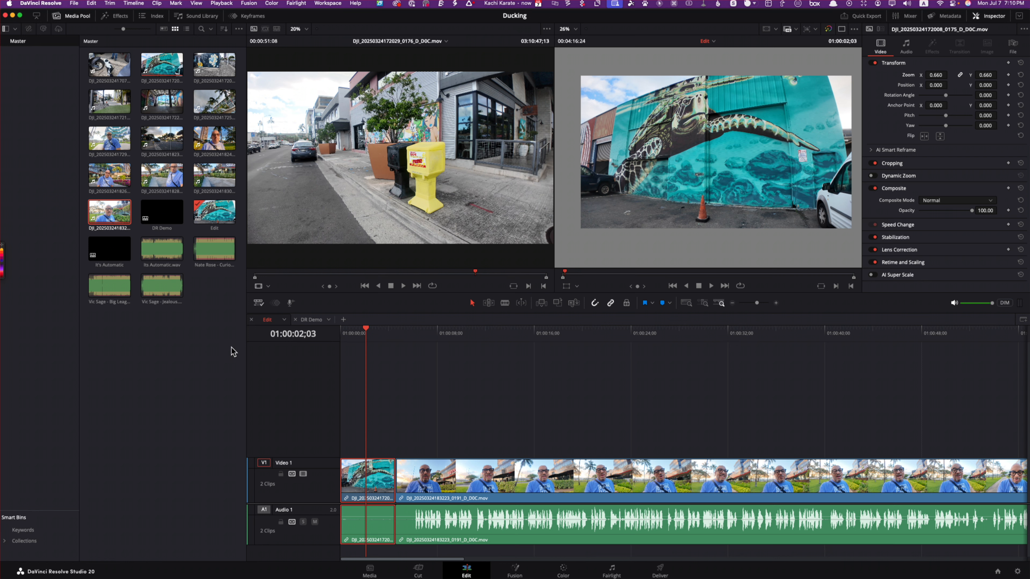
Step: Change the timeline viewer's background to Black
click(259, 303)
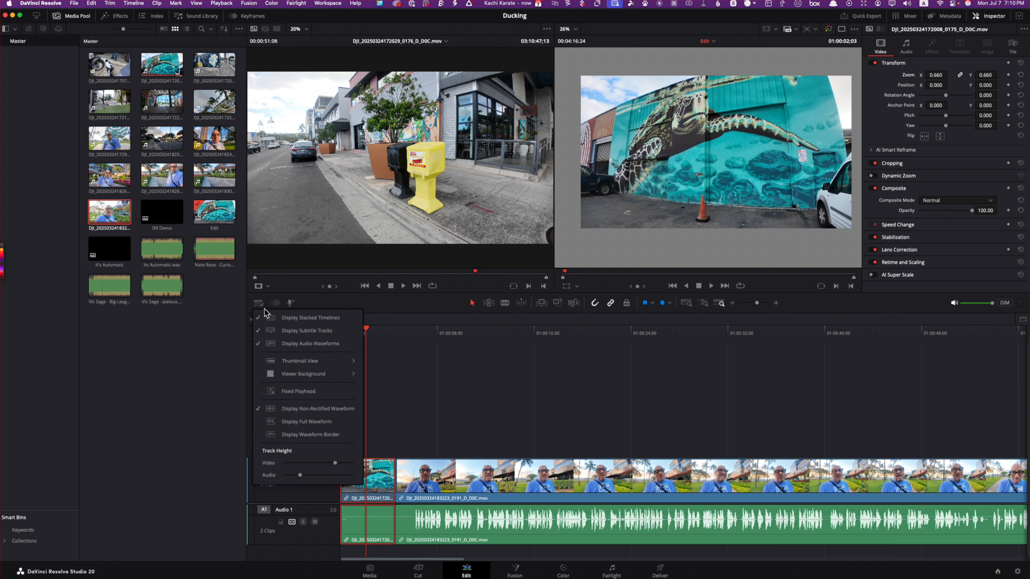
mouse_move(320, 375)
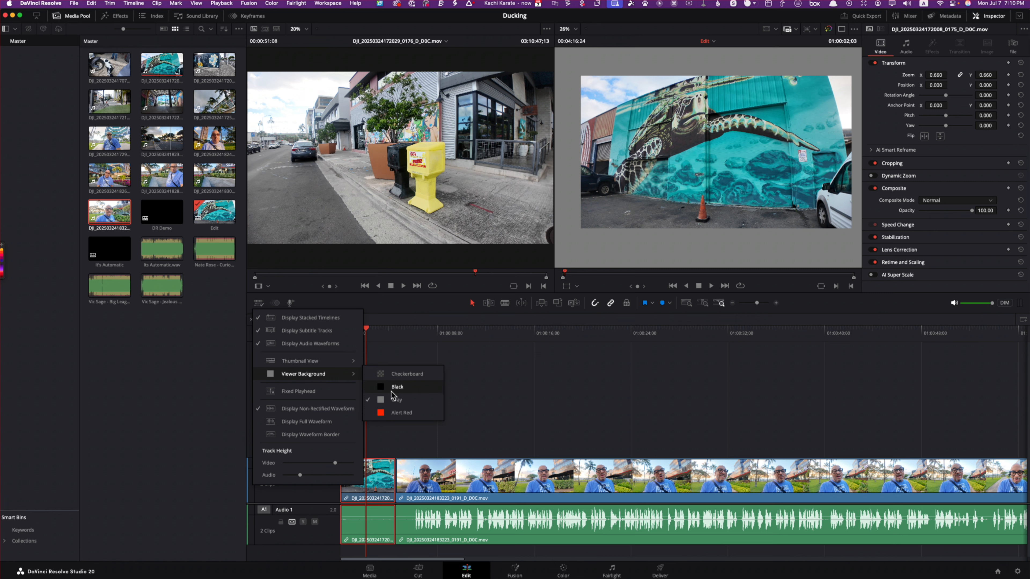
click(402, 388)
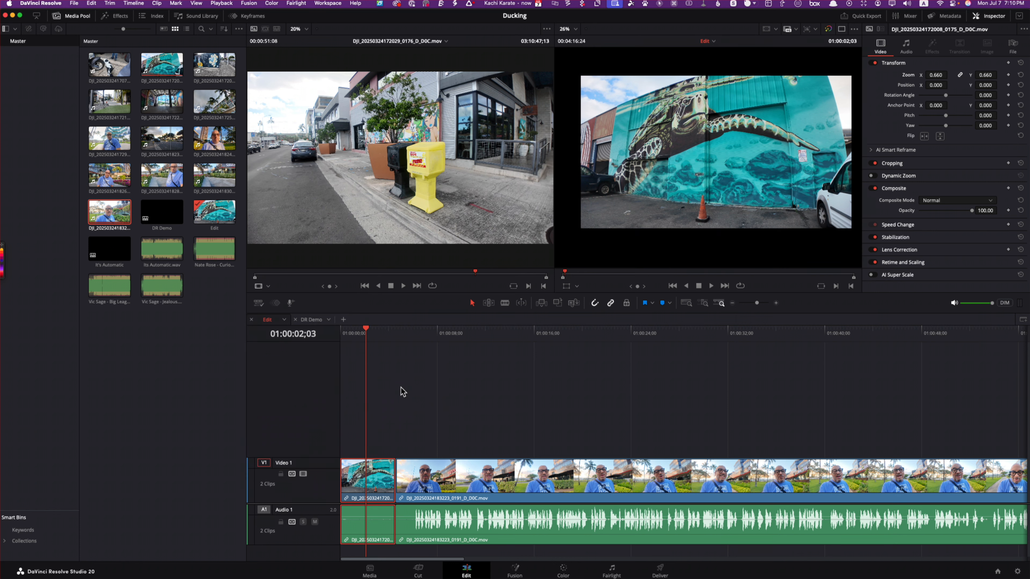
Step: Change the timeline viewer's background to Alert Red
click(259, 303)
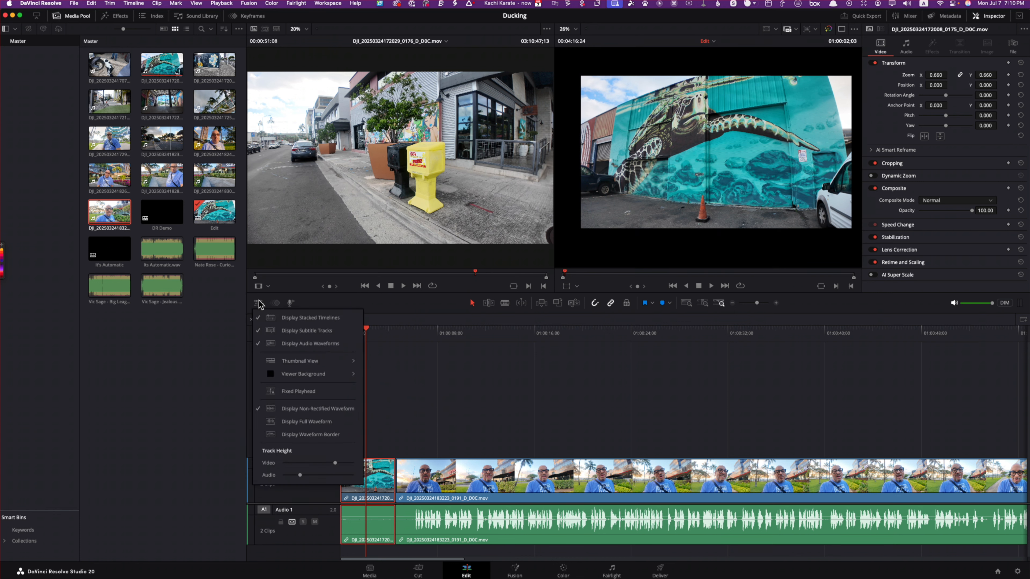
click(326, 375)
click(259, 303)
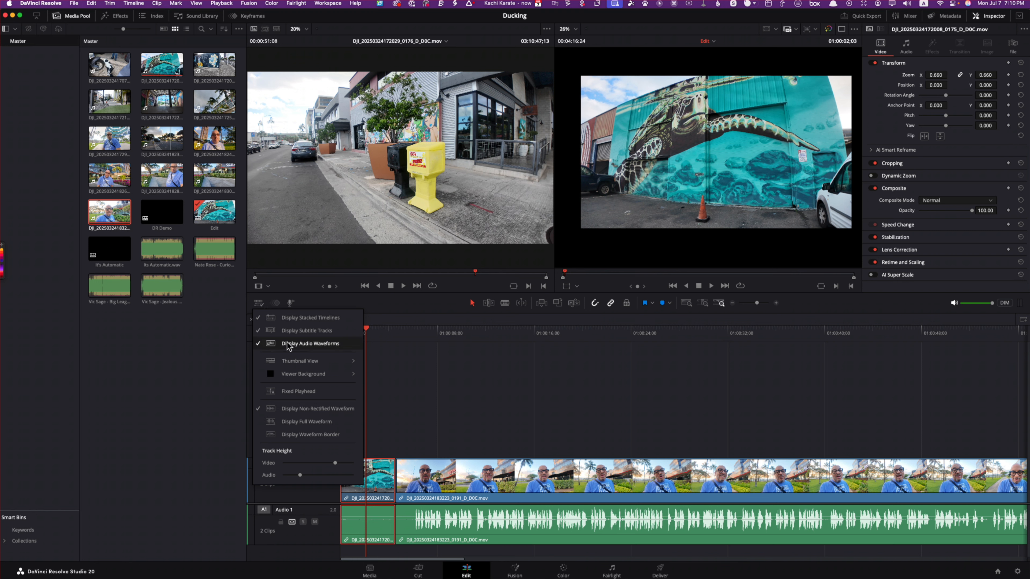
mouse_move(329, 374)
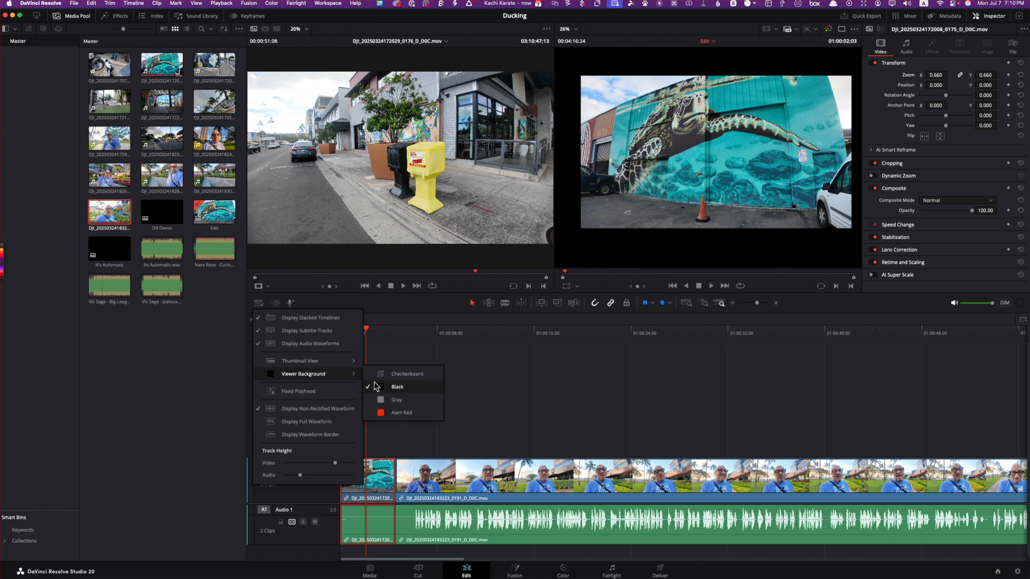
click(388, 413)
Step: Change the timeline viewer's background to Checkerboard
click(258, 303)
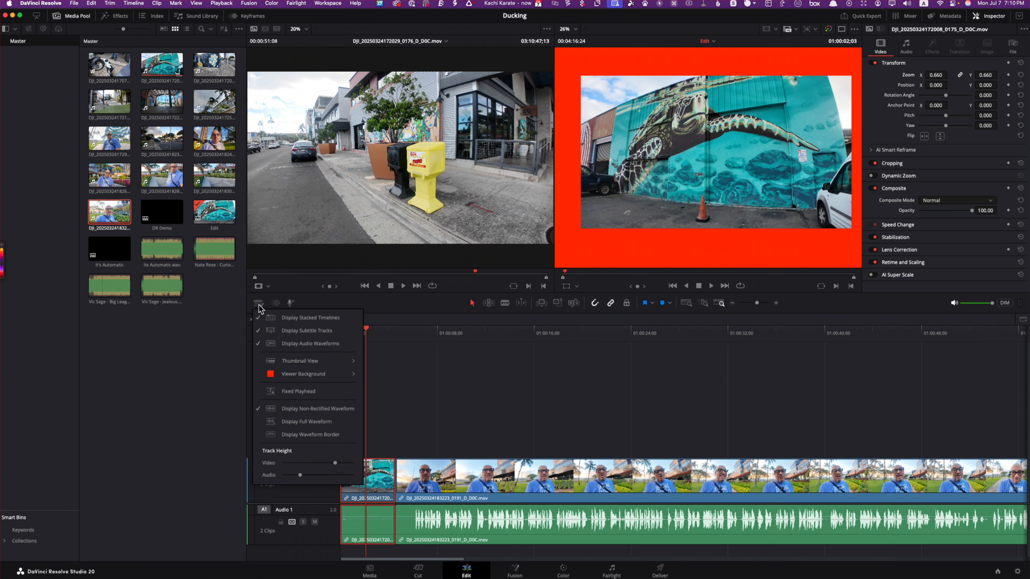
mouse_move(313, 374)
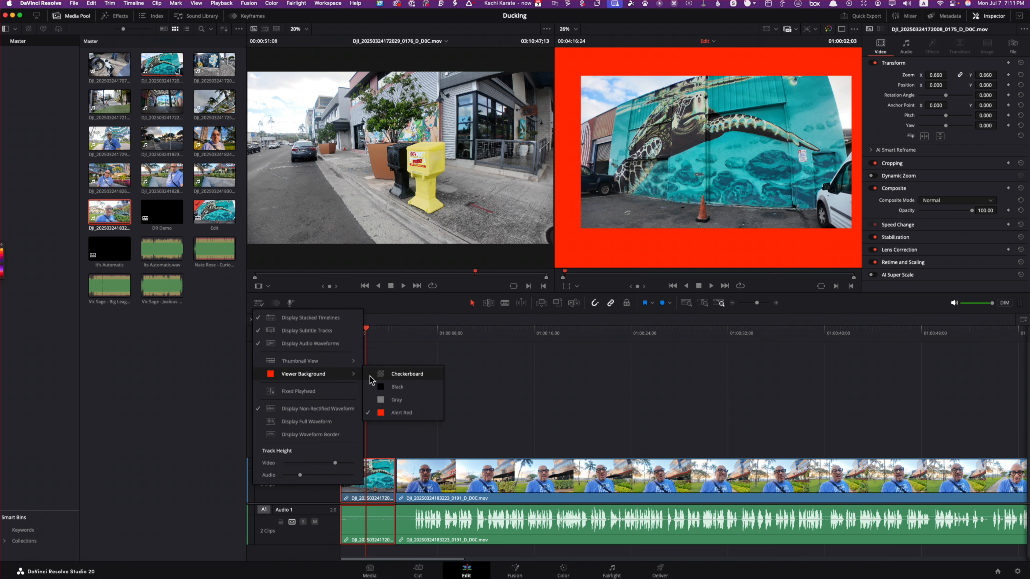
click(384, 377)
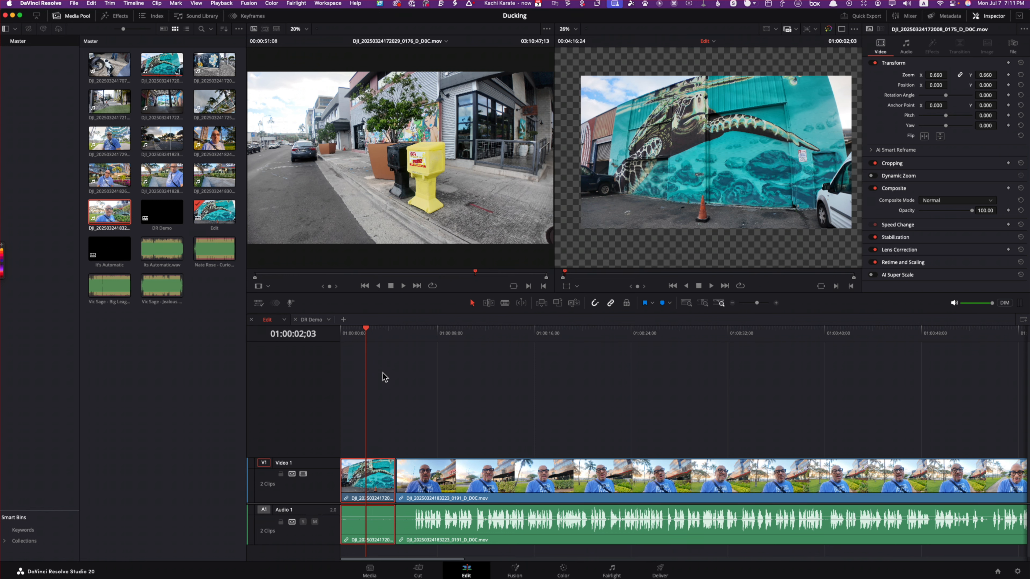
click(260, 304)
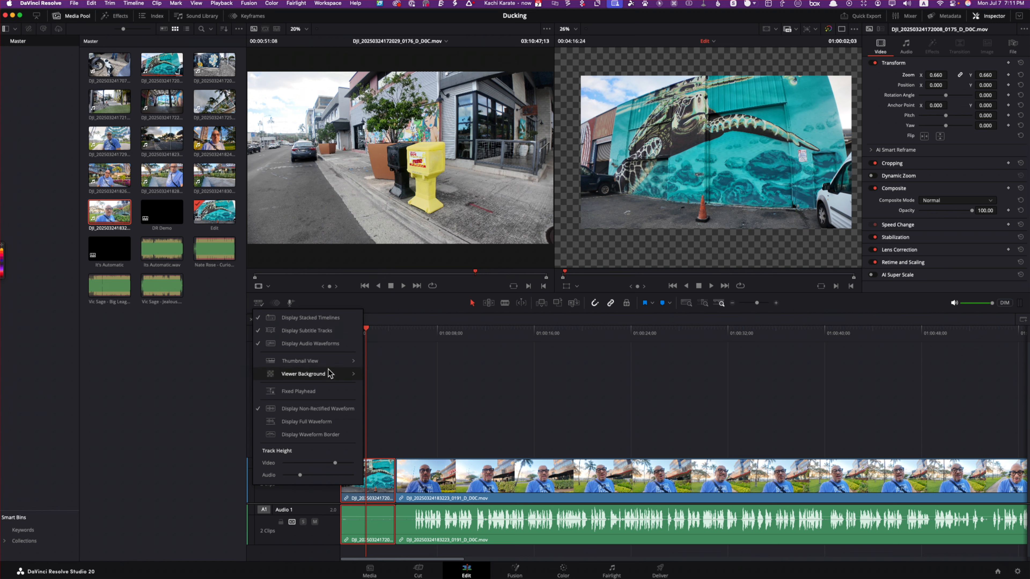
mouse_move(329, 375)
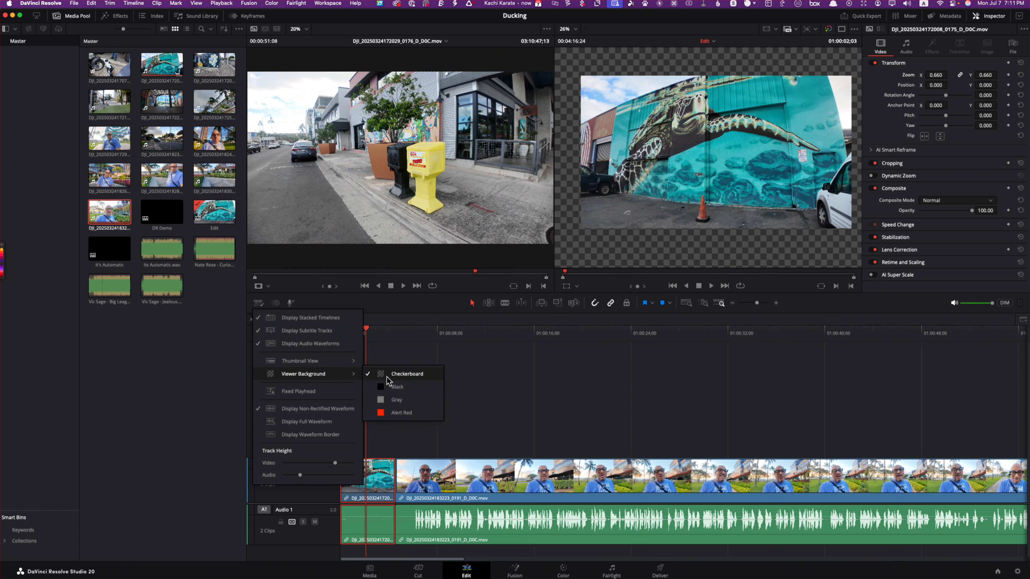
click(405, 374)
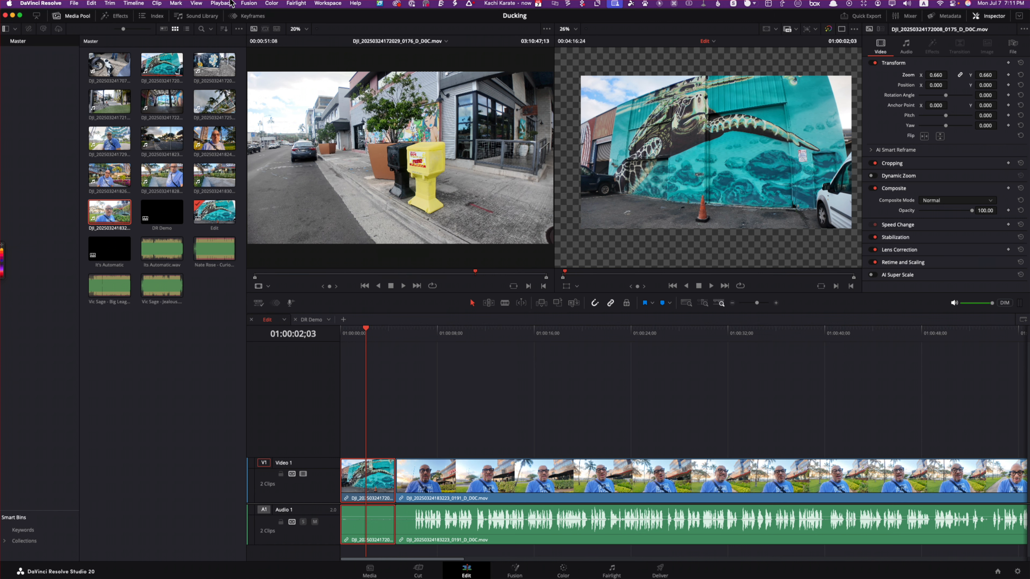
Step: Return the workspace to its default arrangement with Reset UI Layout
click(293, 4)
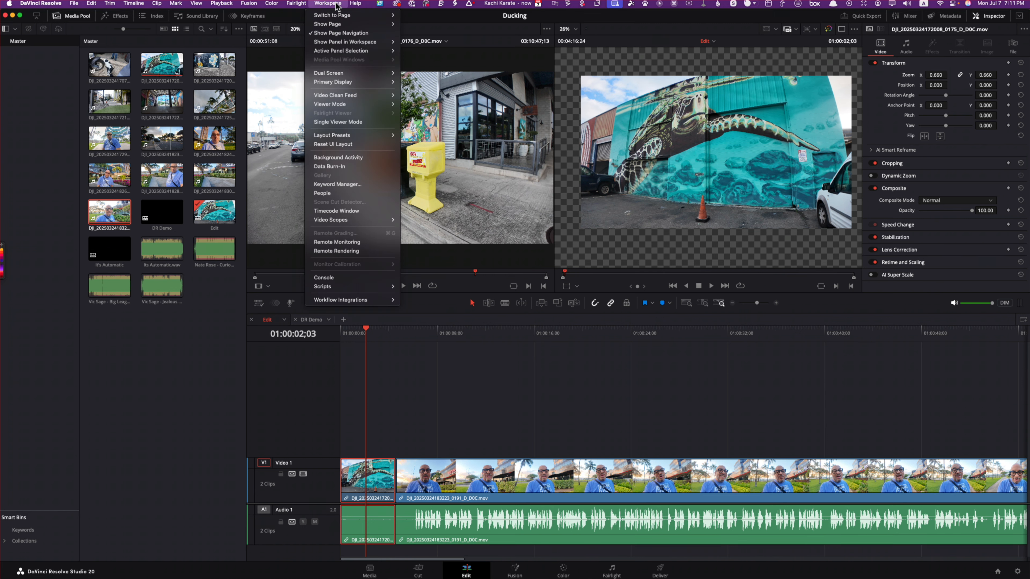
click(333, 145)
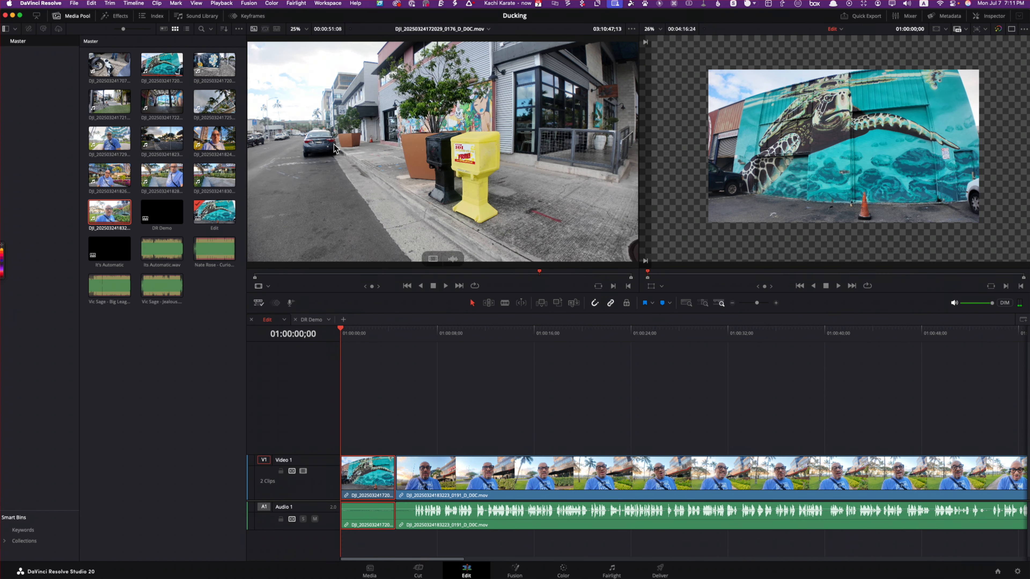
Step: Set the viewer background back to Black and undo the turtle mural clip's zoom change
click(262, 305)
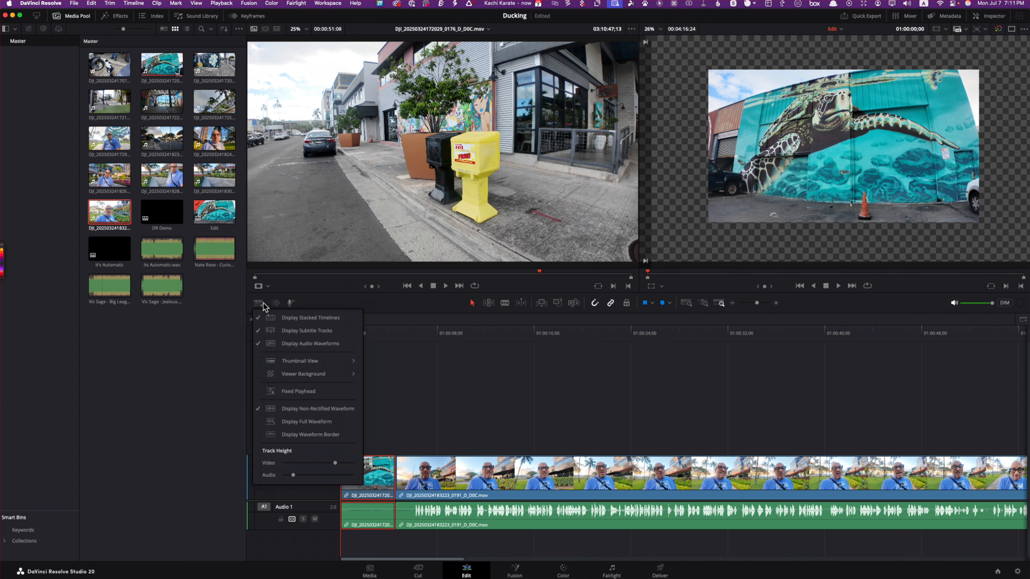
mouse_move(326, 376)
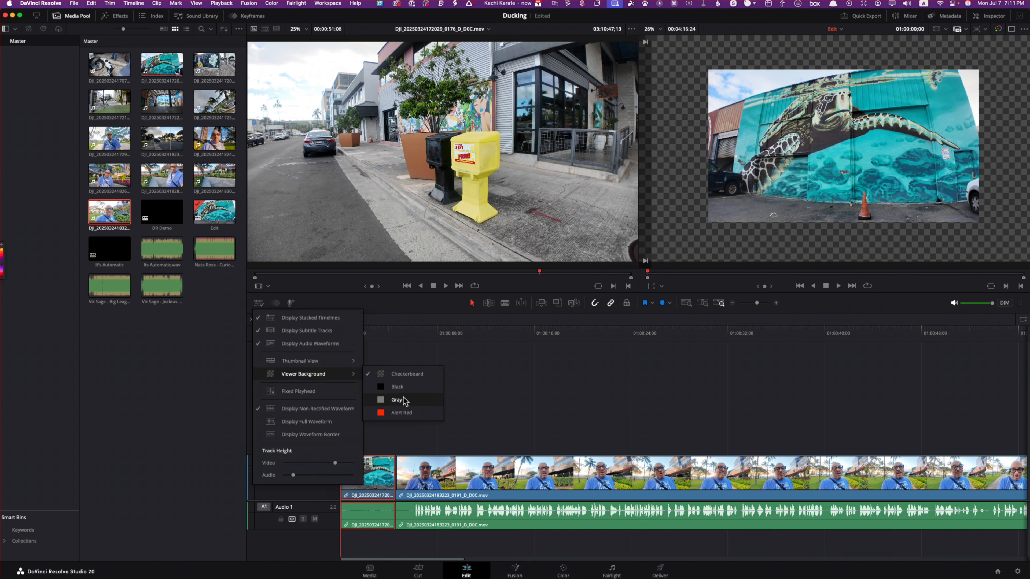
click(396, 388)
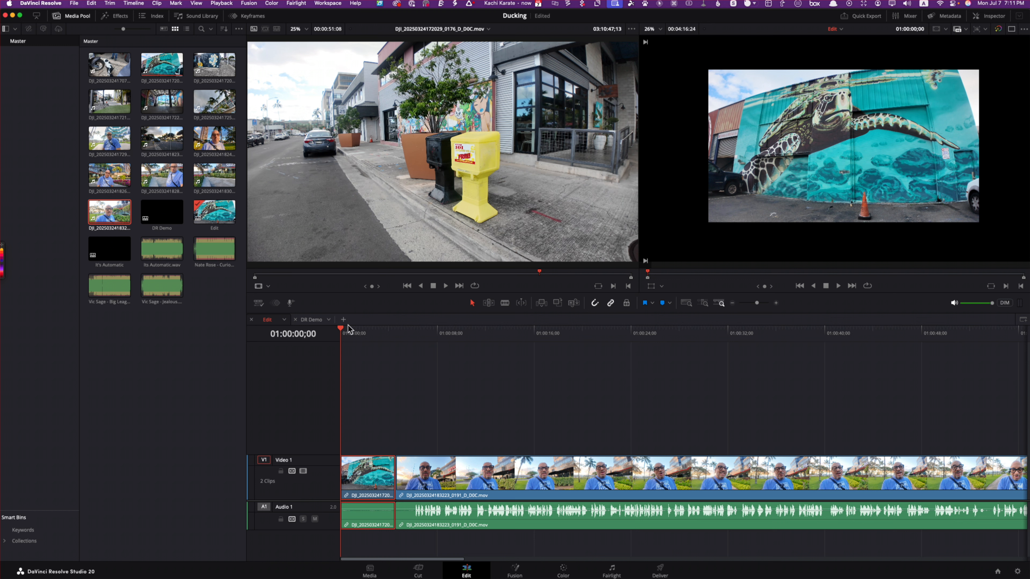
key(super+z)
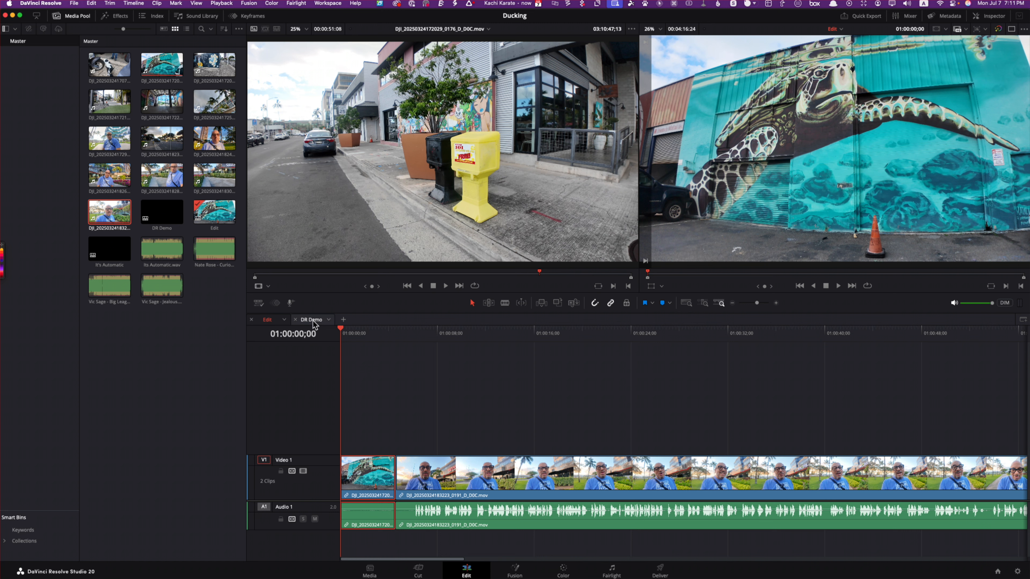
Step: Turn on Display Full Waveform for the timeline's audio clips
click(258, 303)
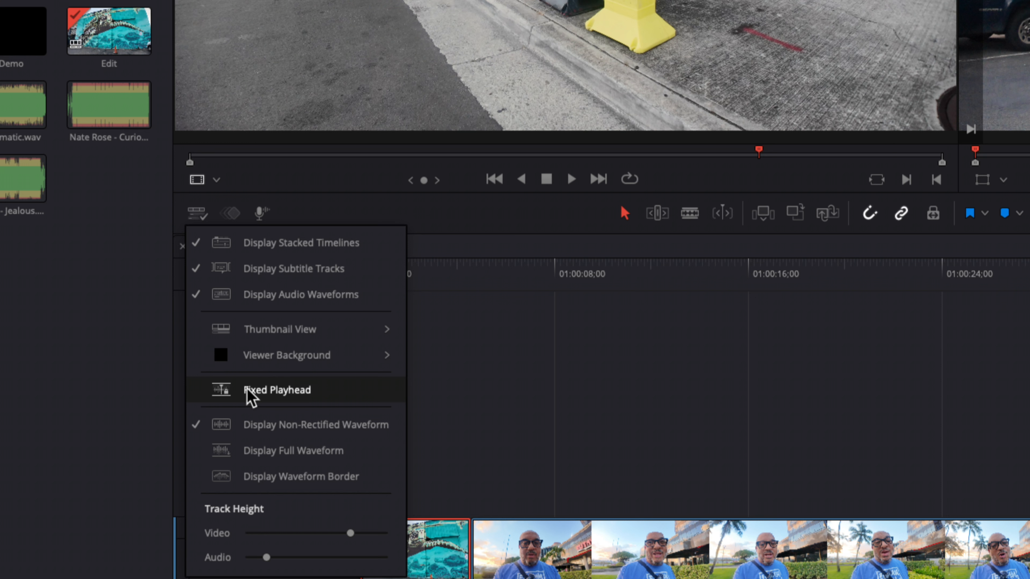
mouse_move(310, 349)
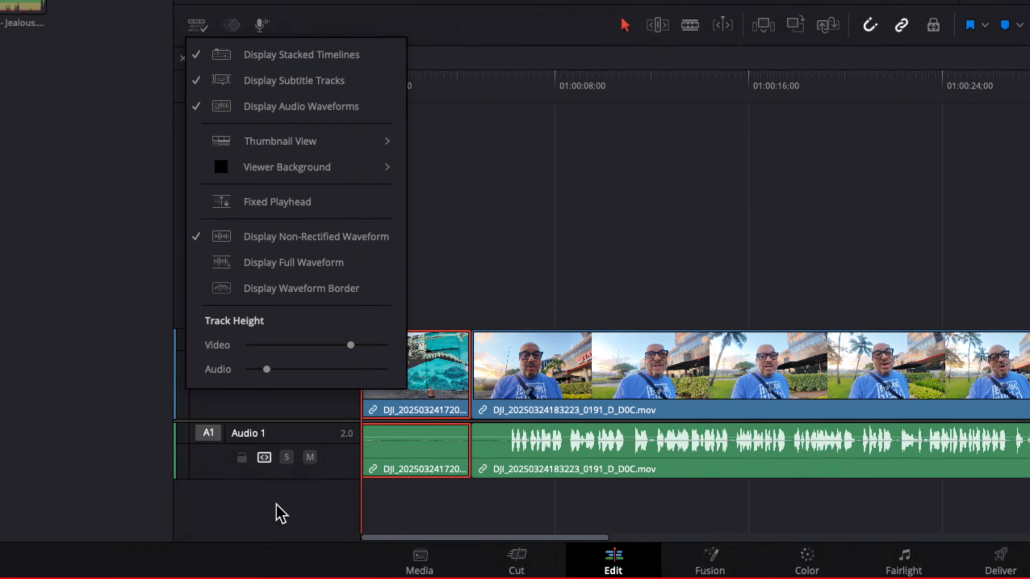
click(268, 264)
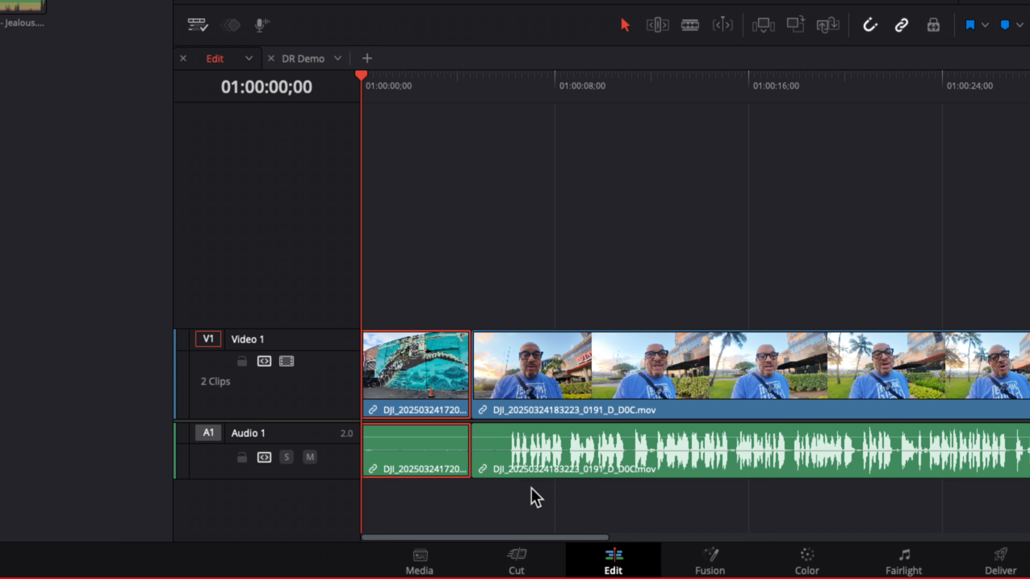
Step: Try Display Waveform Border on the timeline's audio clips and turn the option back off
click(206, 31)
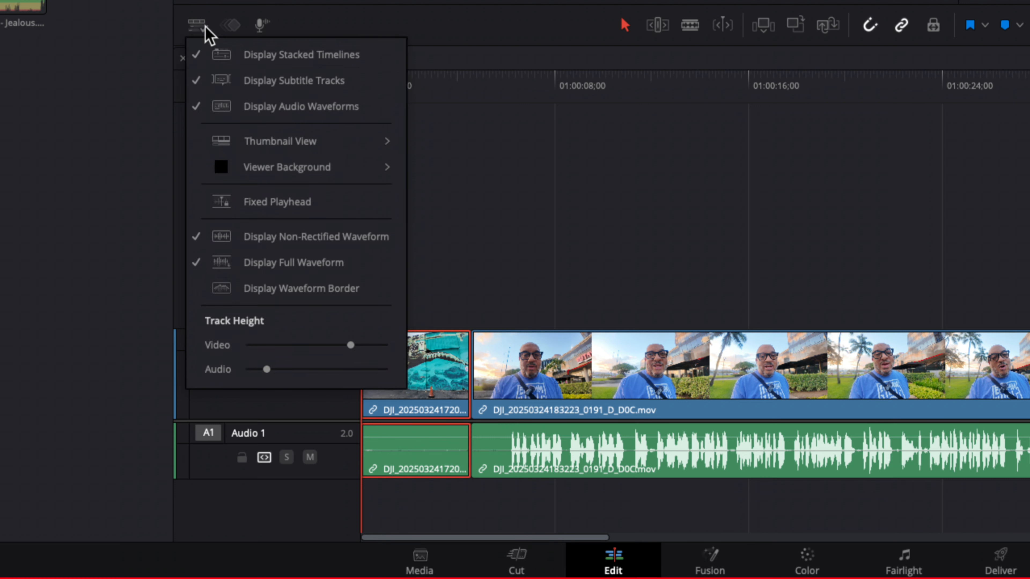
click(290, 287)
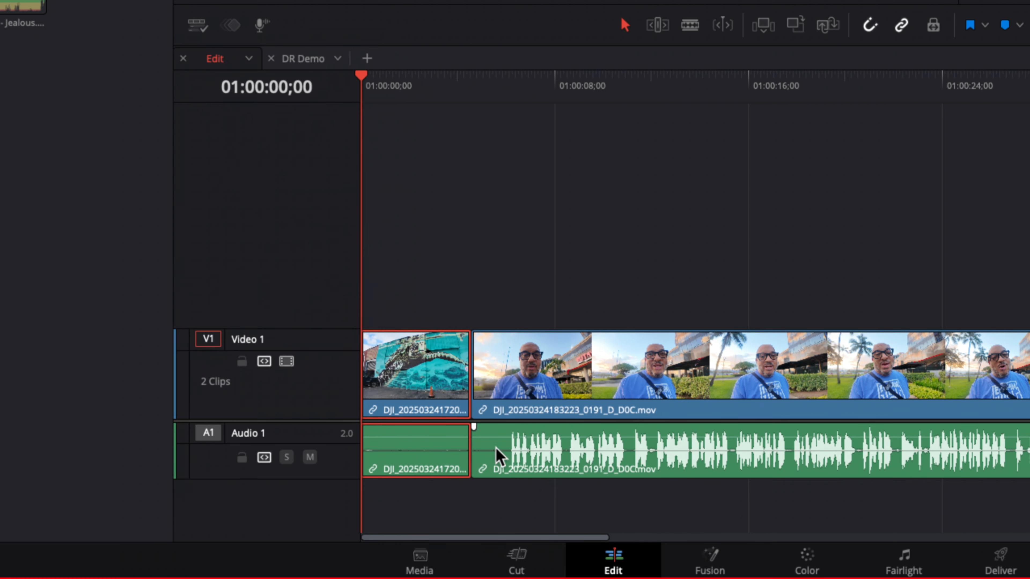
click(501, 457)
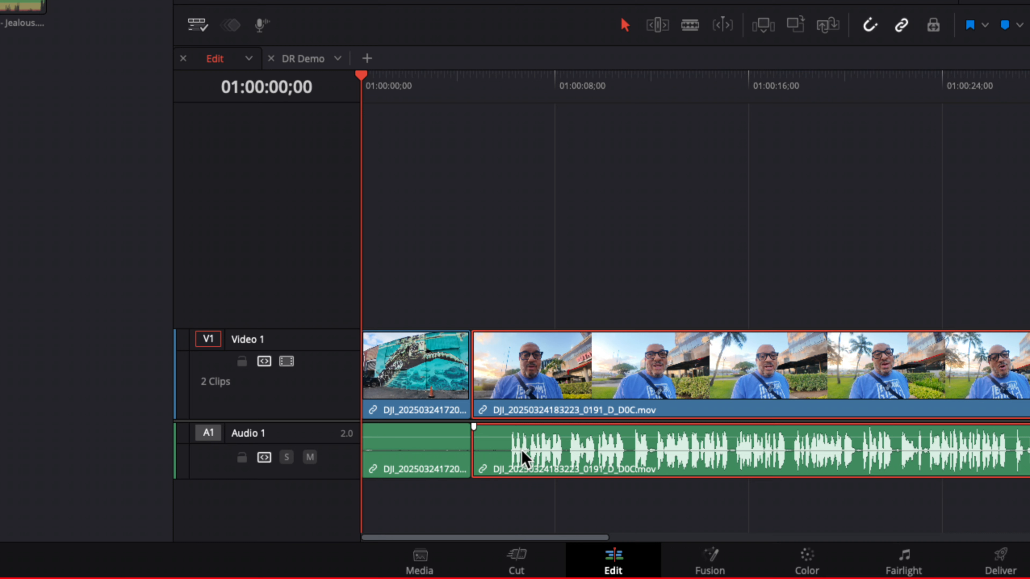
click(198, 26)
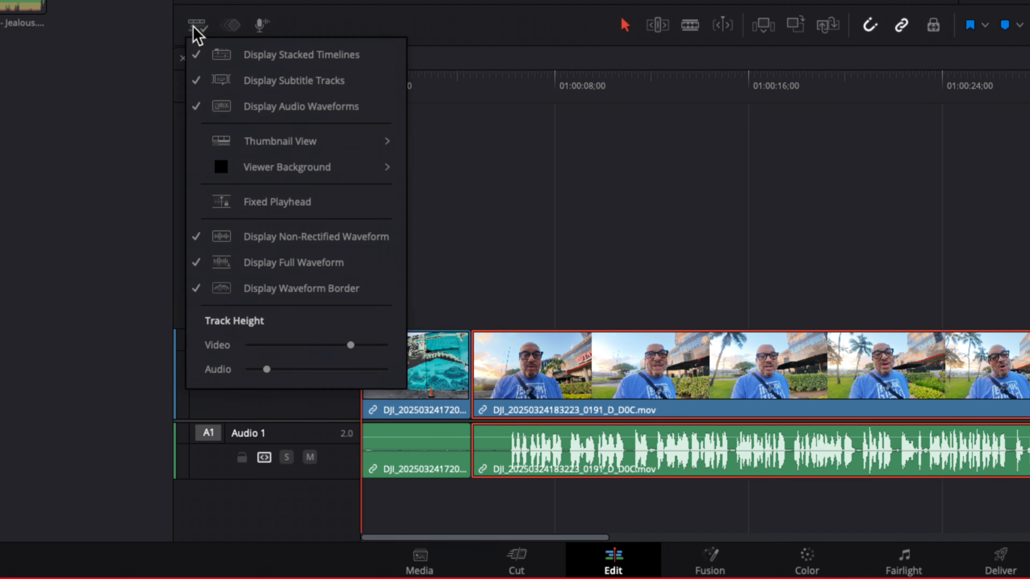
click(289, 288)
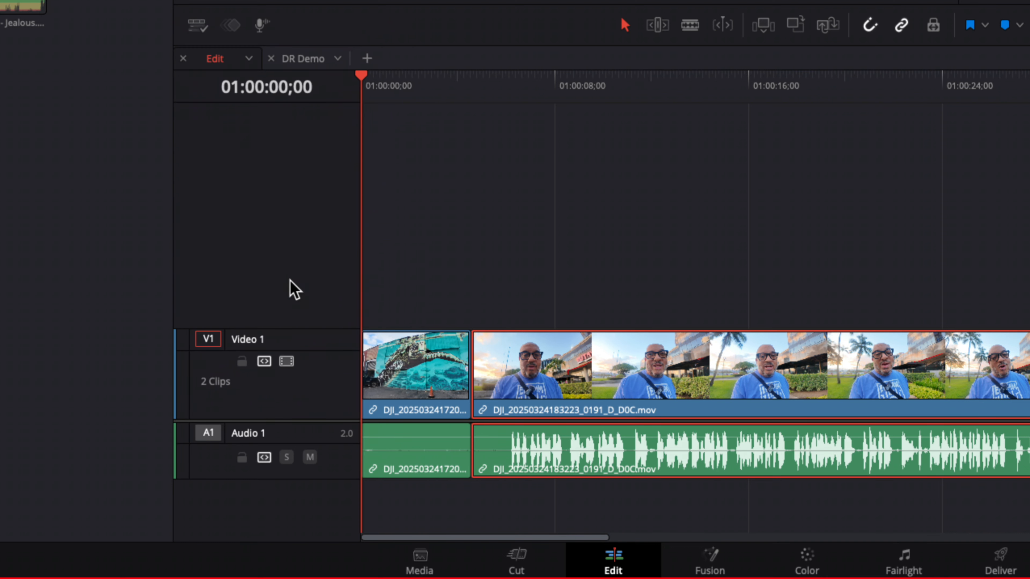
Step: Increase the video track height slightly and enlarge the audio track height for a taller waveform
click(197, 27)
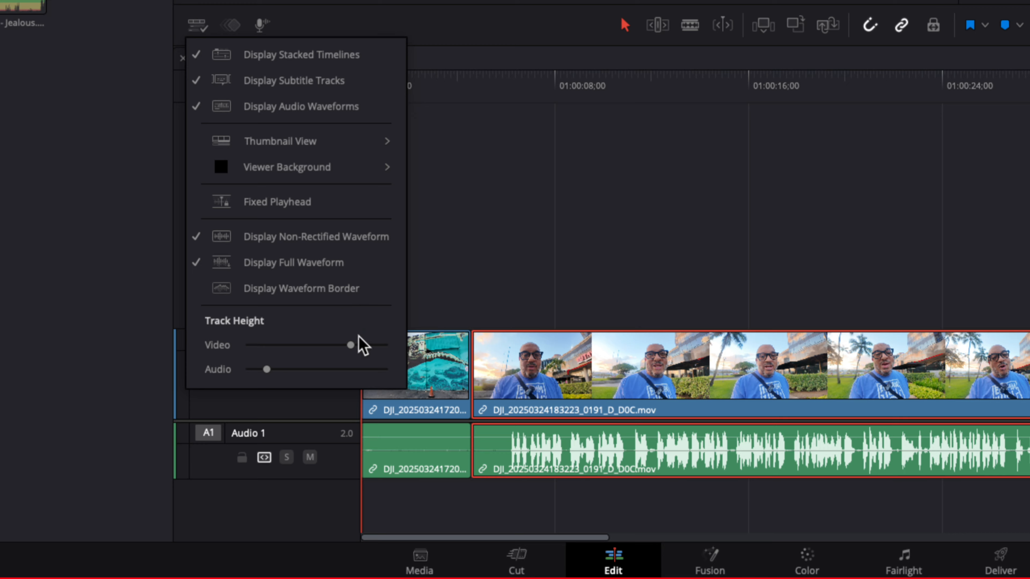
mouse_move(350, 345)
mouse_down()
mouse_move(375, 344)
mouse_move(363, 345)
mouse_up()
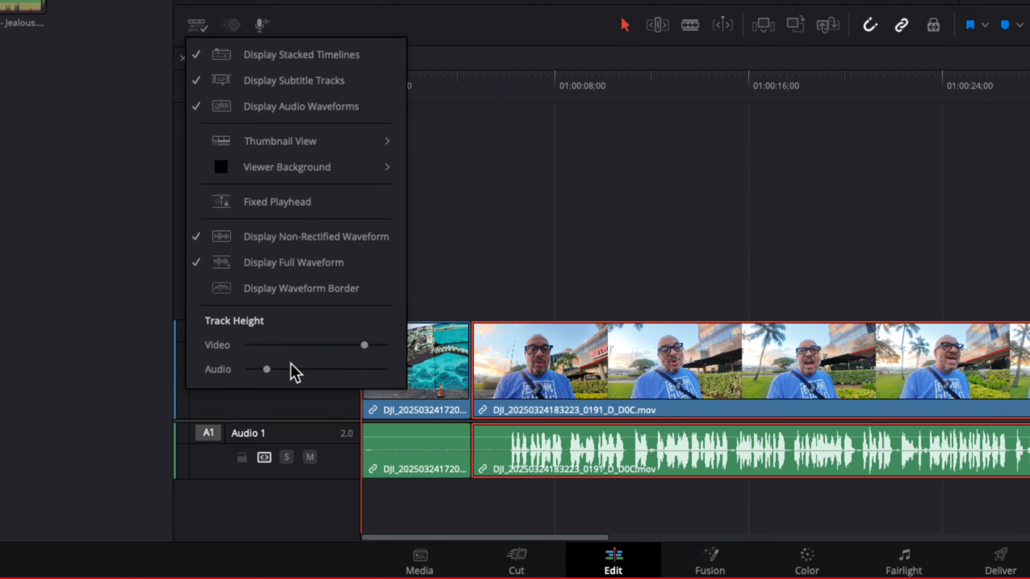
drag(266, 369, 292, 369)
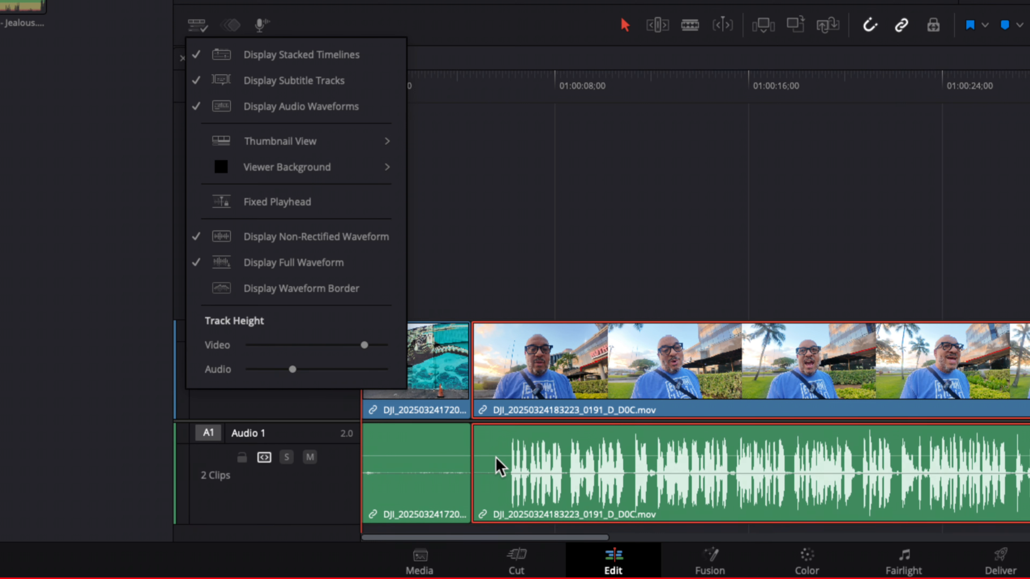
click(511, 476)
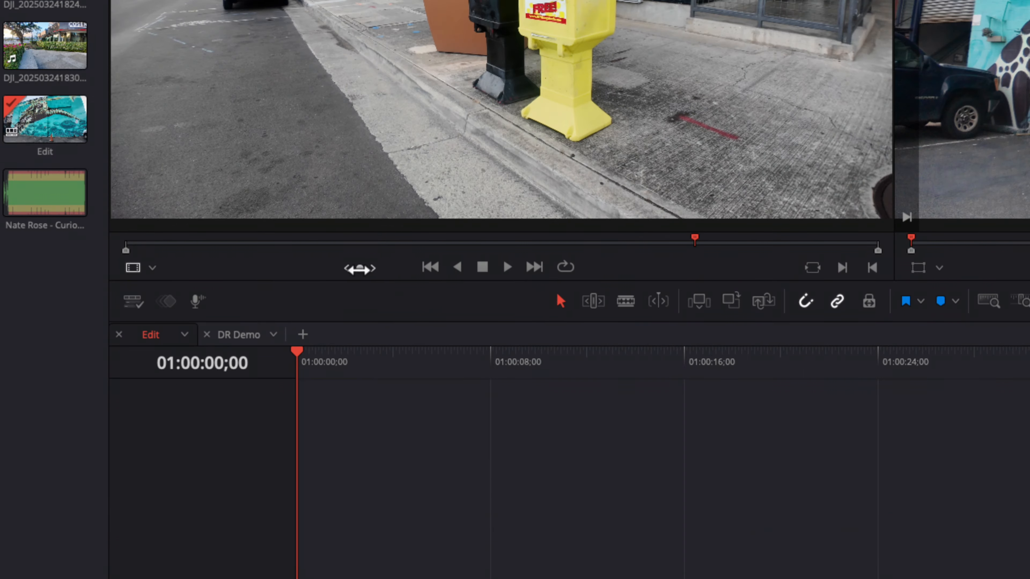
Step: Jog through the source clip, review the source viewer's mode options, and jump between the clip's first and last frames
mouse_move(360, 269)
mouse_down()
mouse_move(345, 269)
mouse_move(401, 269)
mouse_move(338, 268)
mouse_move(367, 266)
mouse_up()
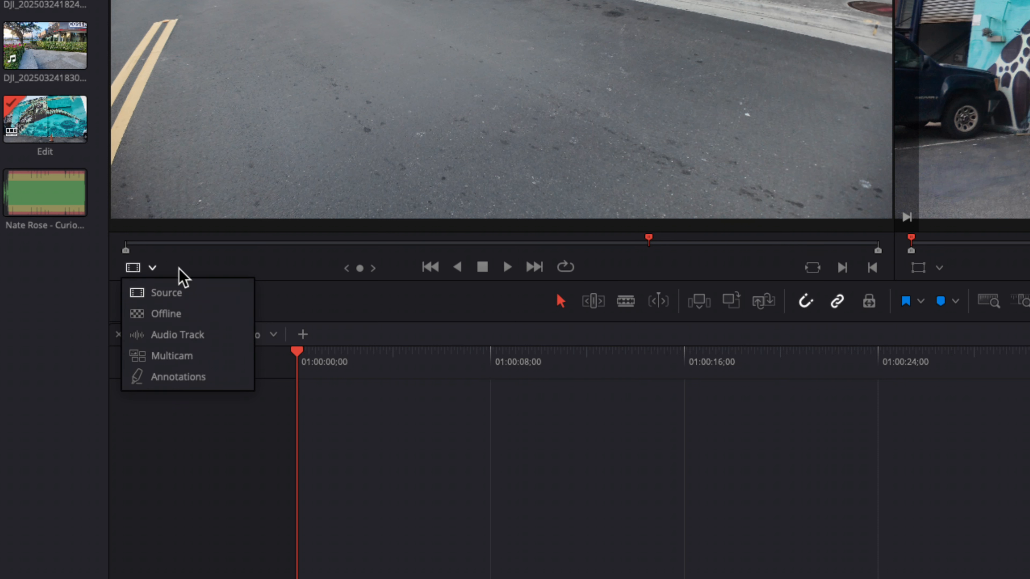
click(189, 264)
click(430, 267)
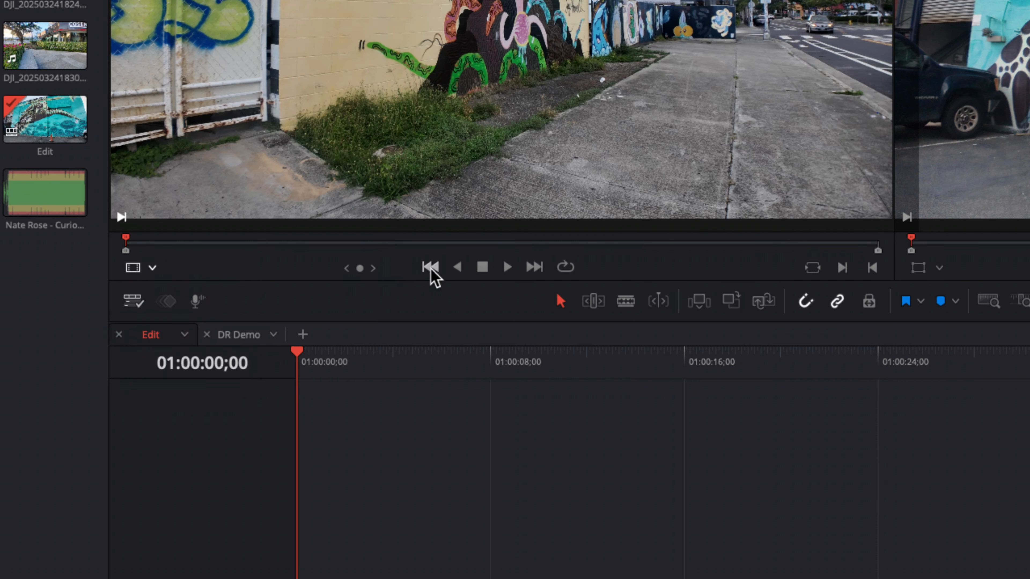
click(533, 267)
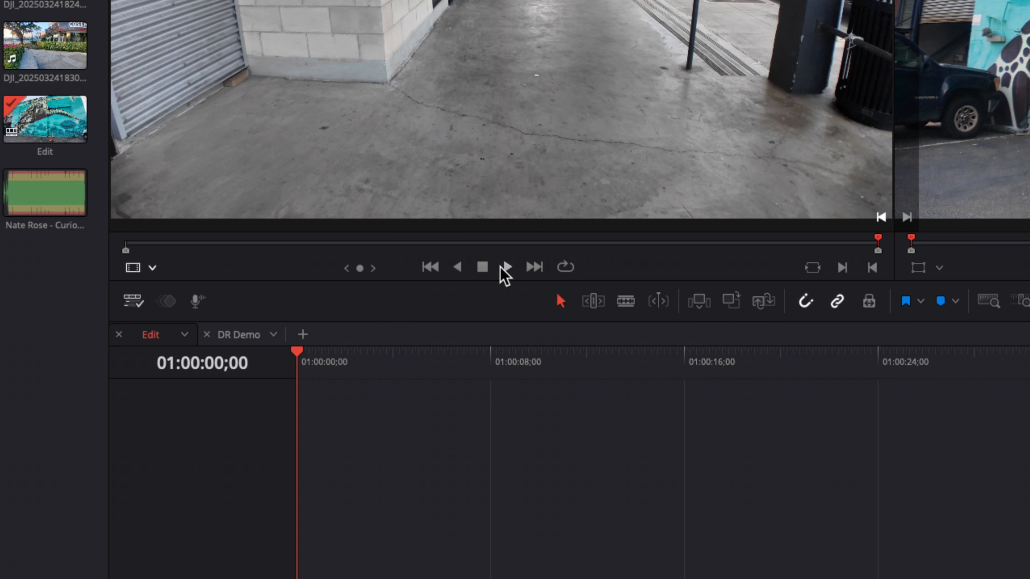
click(430, 267)
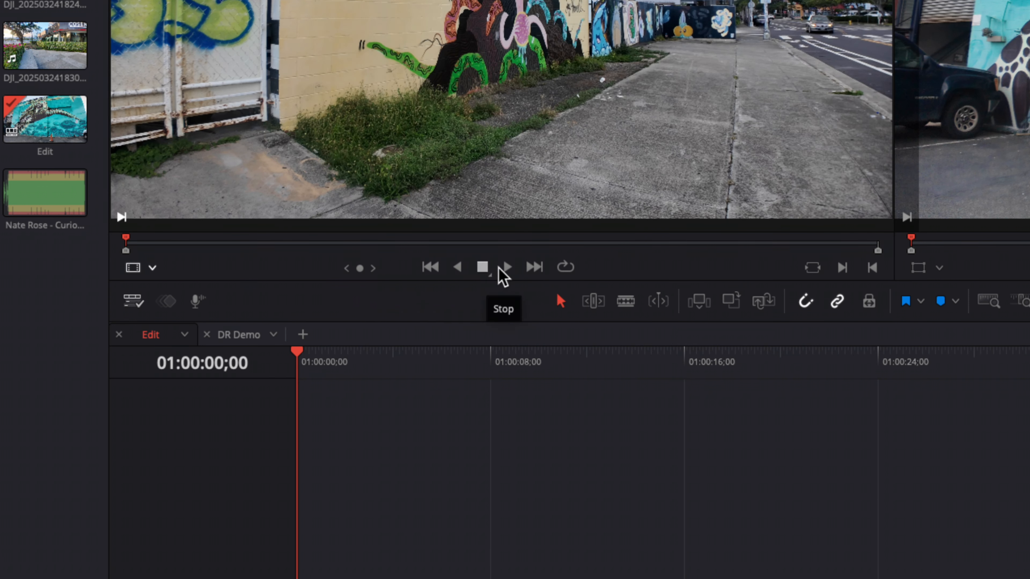
click(534, 266)
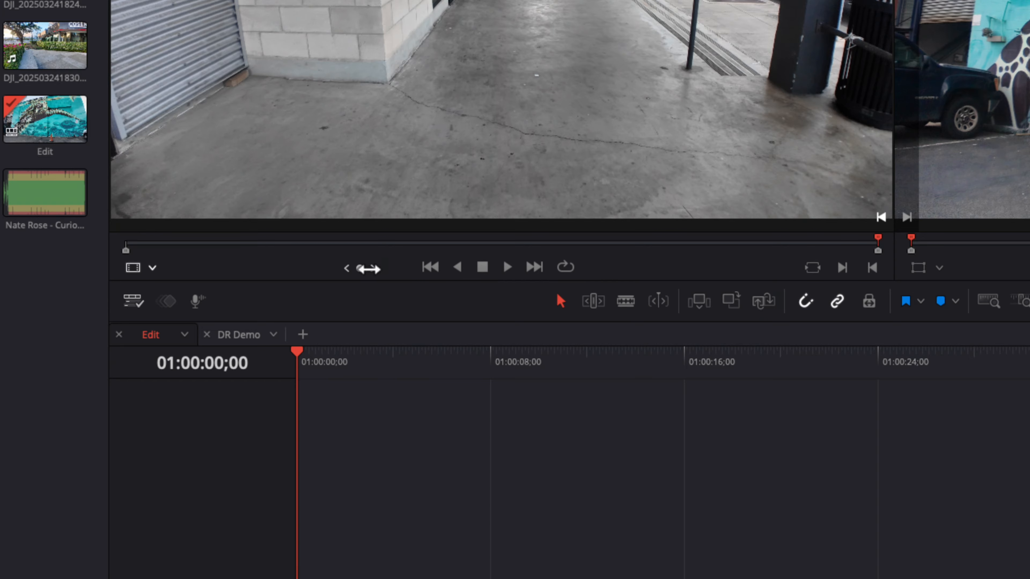
Step: Jog the source clip back from its end, and play it in reverse and forward, stopping after each
drag(359, 268, 292, 269)
drag(473, 268, 459, 269)
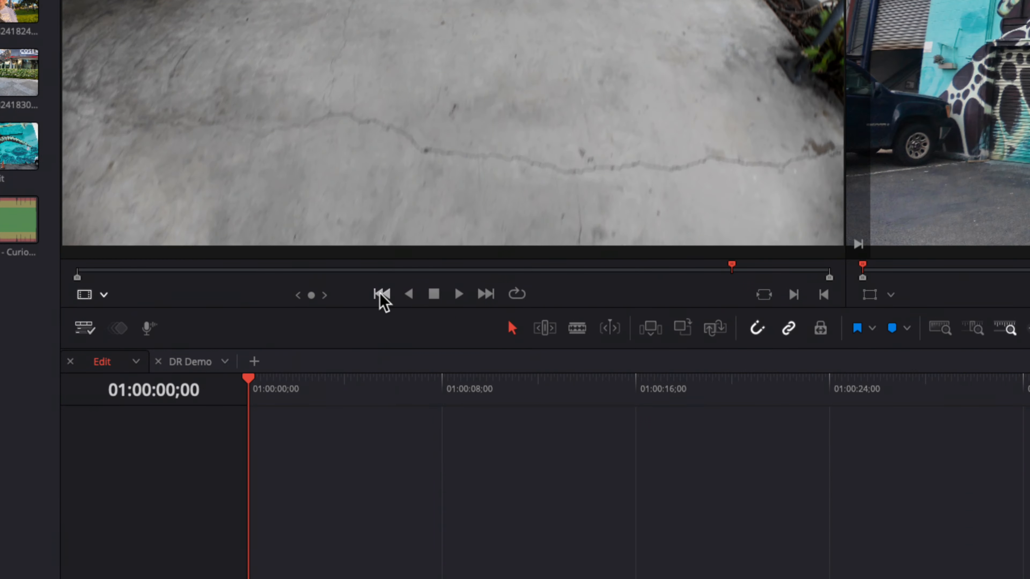
click(409, 296)
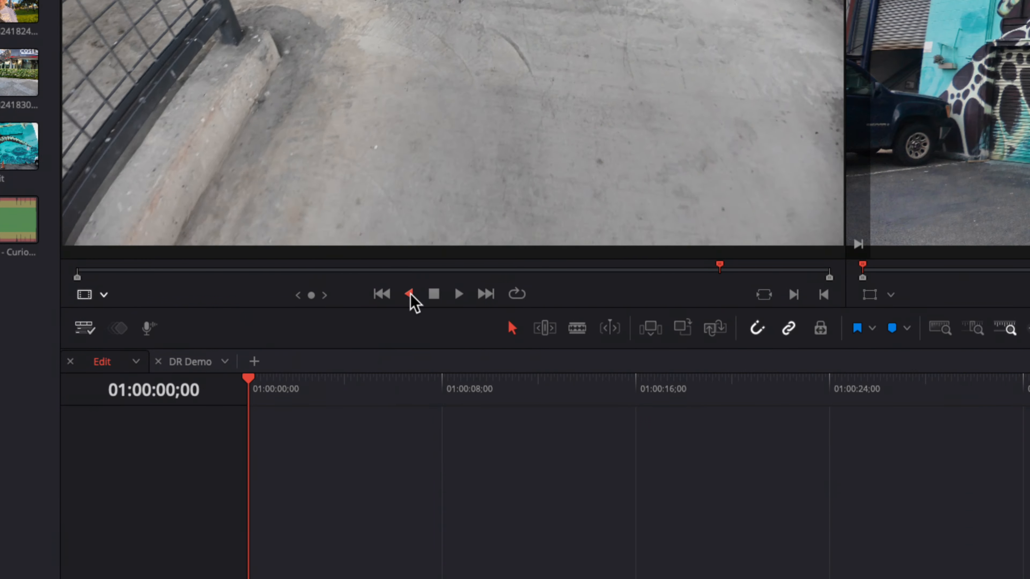
click(435, 293)
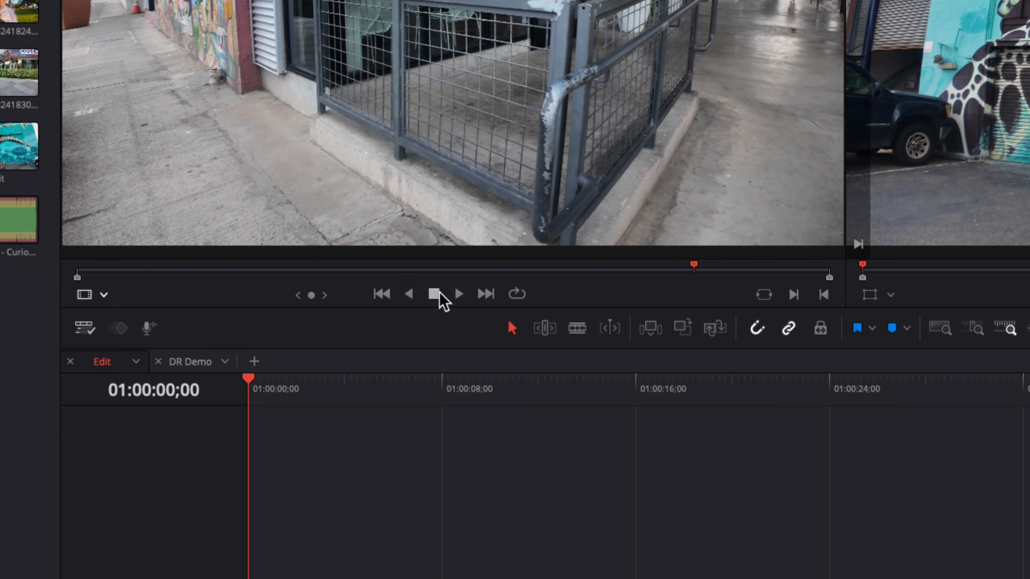
click(452, 291)
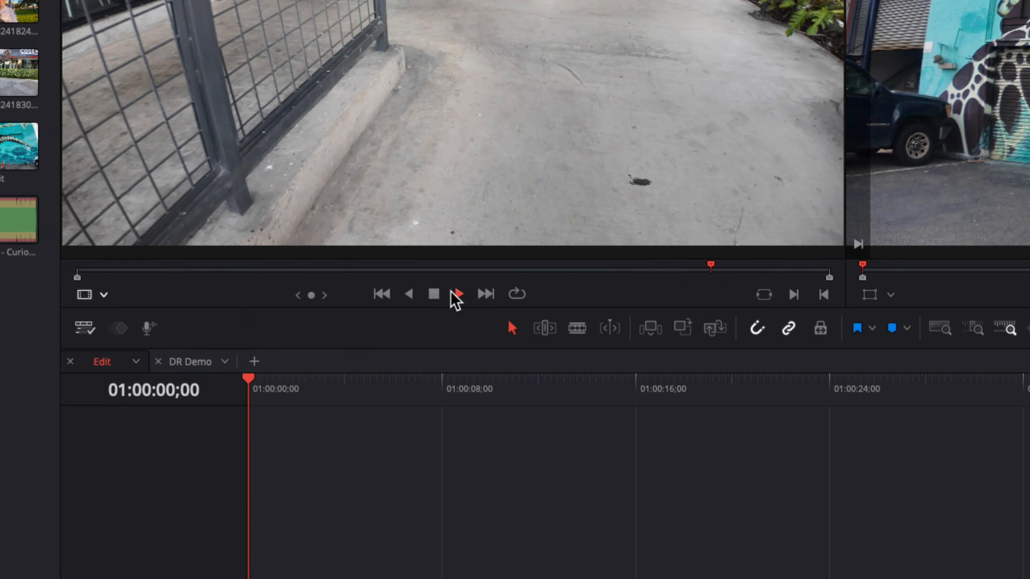
click(434, 294)
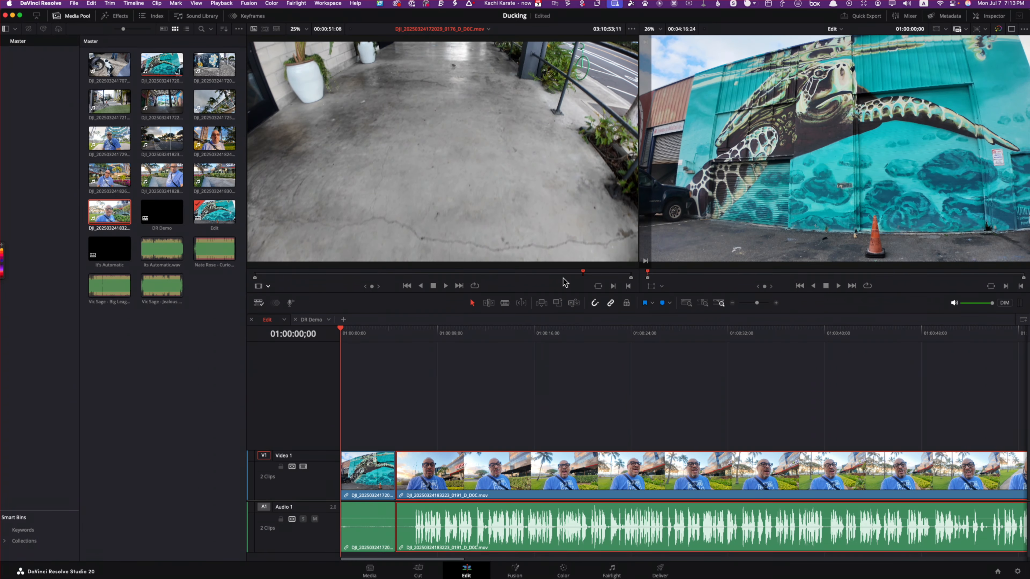
Step: Mark a source range about 7 seconds 27 frames long near the clip's beginning and insert it at the timeline's start
drag(584, 275, 327, 277)
key(i)
key(o)
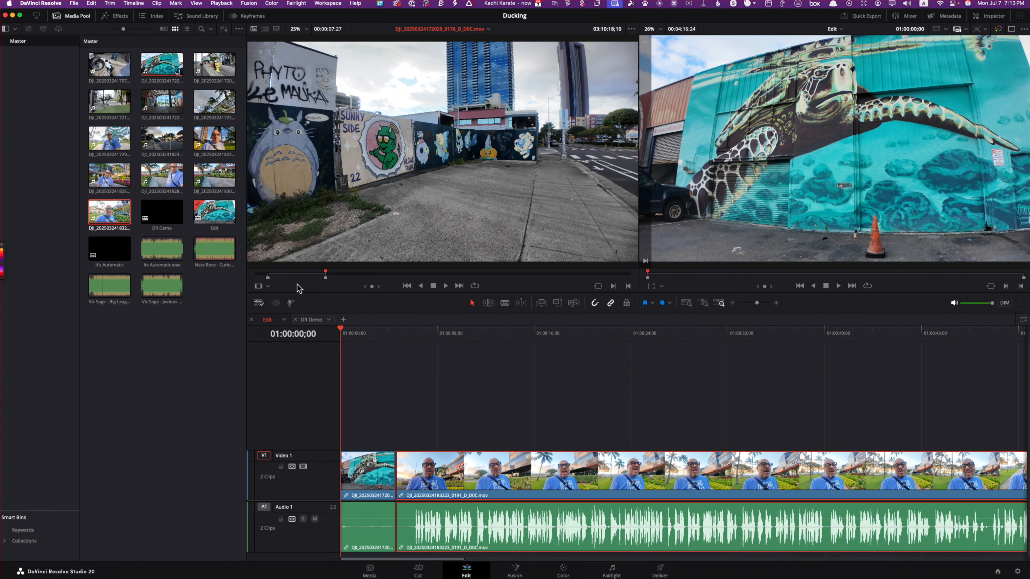
mouse_move(388, 195)
drag(387, 195, 993, 81)
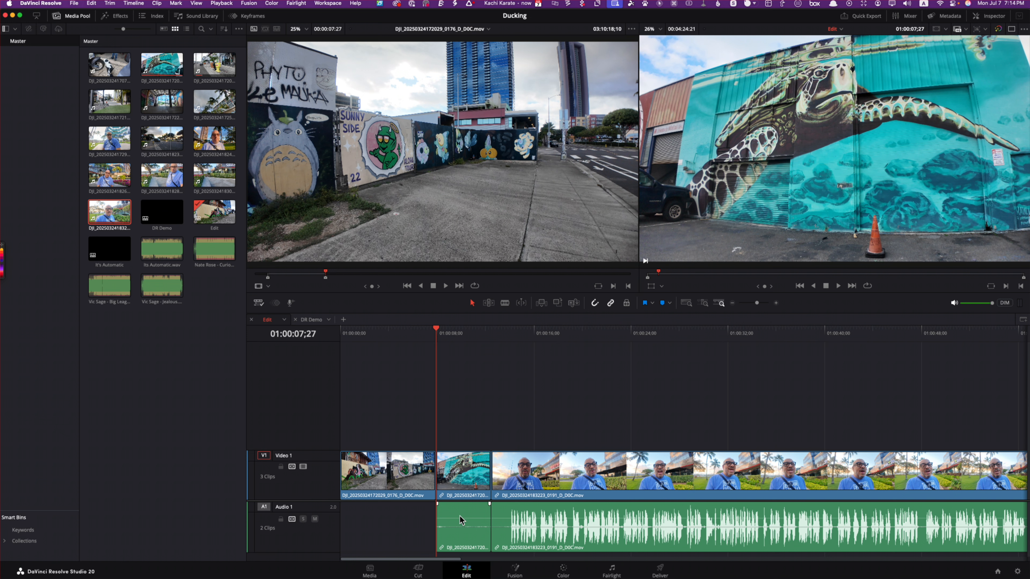
click(466, 524)
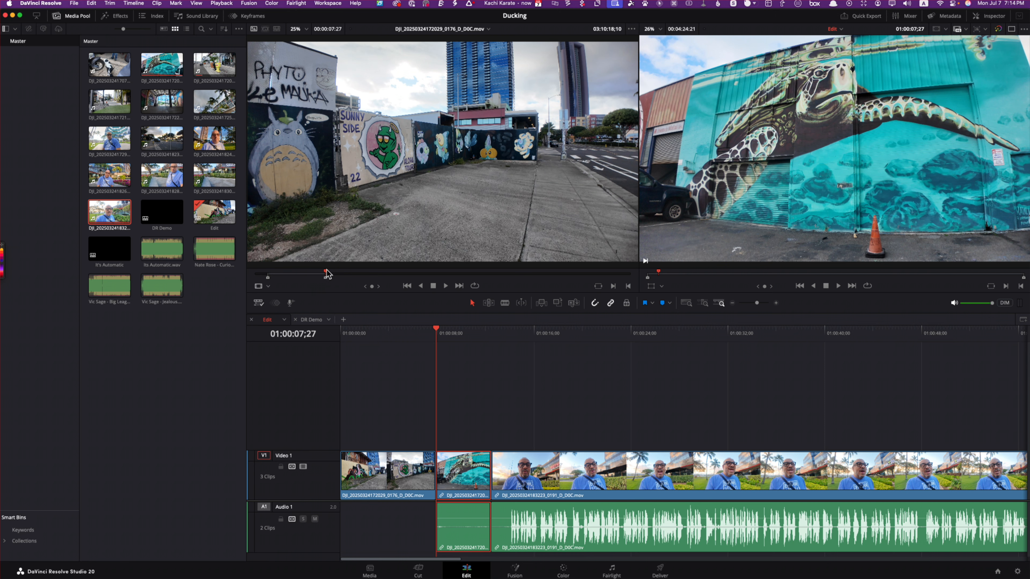
Step: Mark a source range about 6 seconds 7 frames long ending at the crosswalk shot and insert it before the turtle mural clip
drag(327, 274, 451, 273)
key(i)
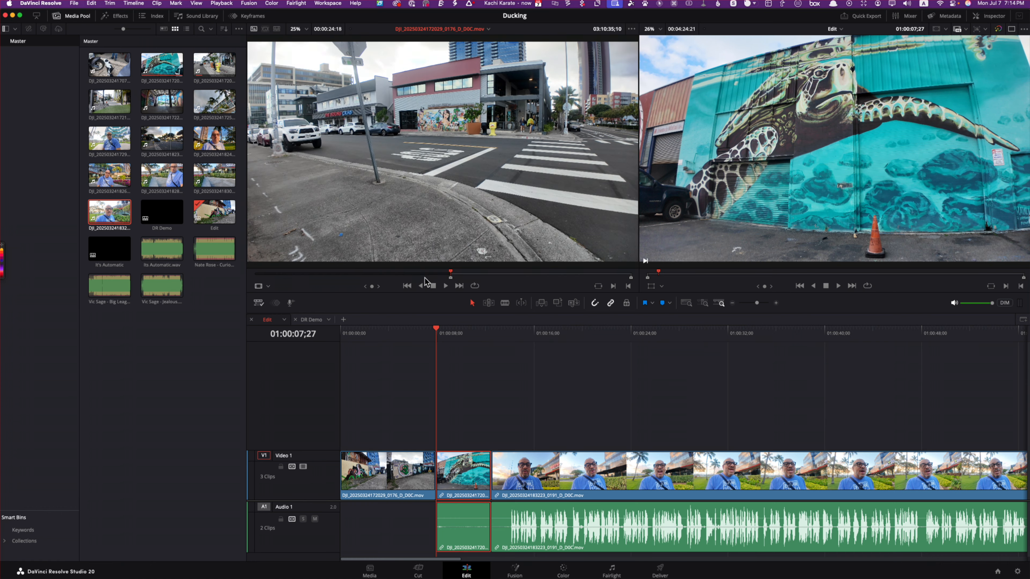
mouse_move(451, 273)
mouse_down()
mouse_move(398, 281)
mouse_move(455, 275)
mouse_up()
key(i)
key(o)
drag(444, 192, 976, 91)
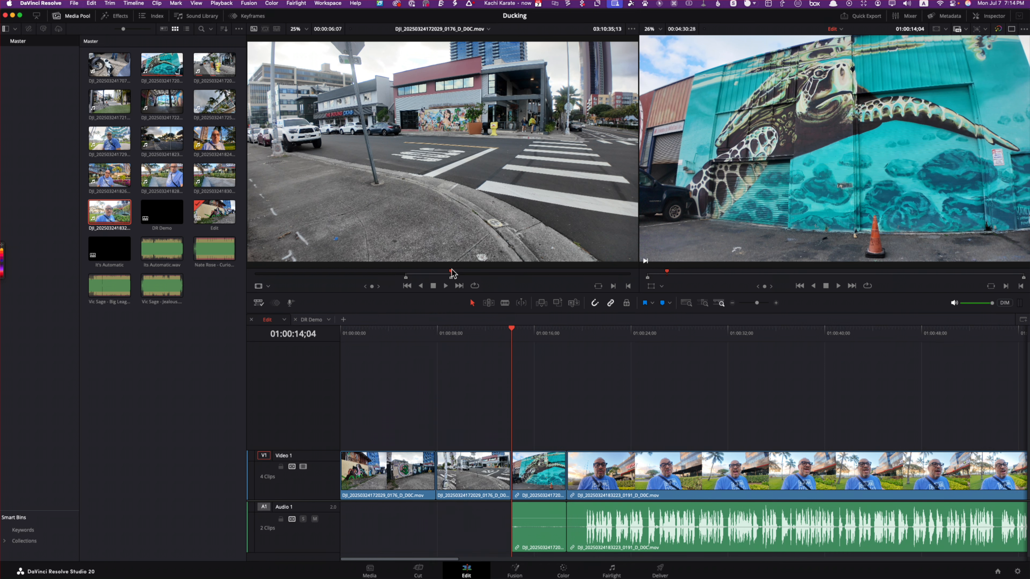
Step: Mark an in point at the covered walkway shot and insert the remaining 3 seconds 18 frames before the turtle mural clip
drag(452, 273, 606, 270)
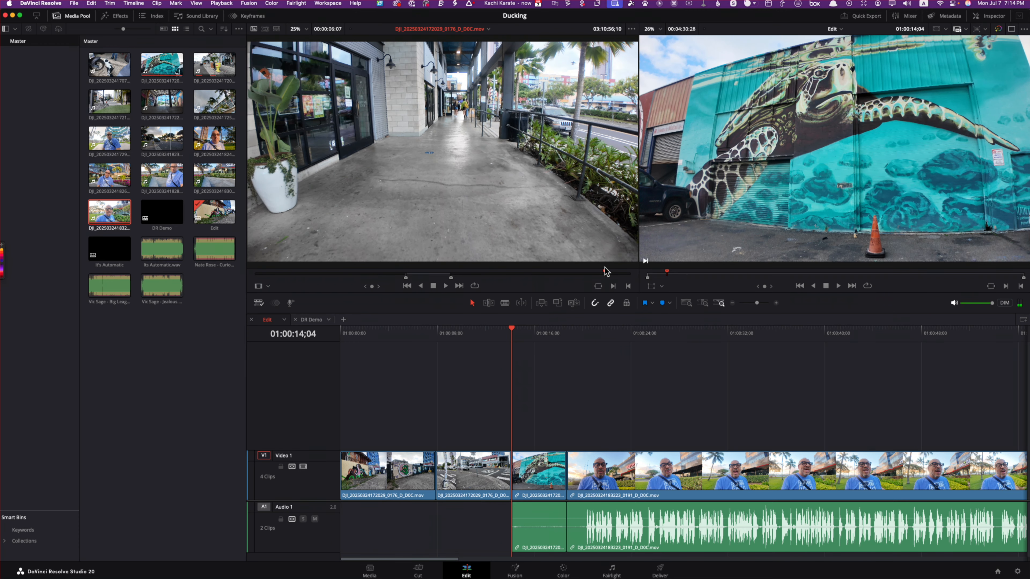
key(i)
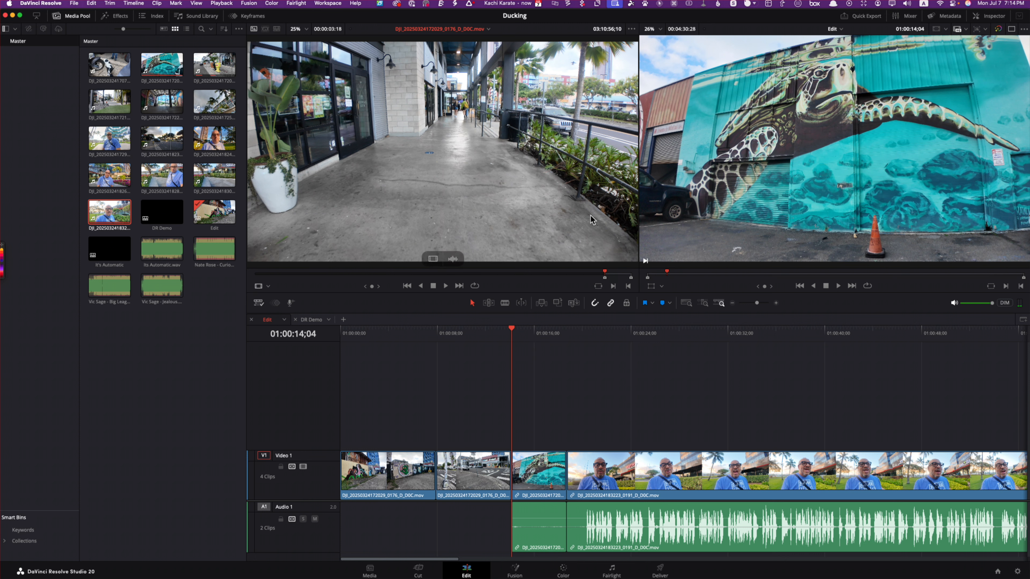
drag(591, 215, 986, 89)
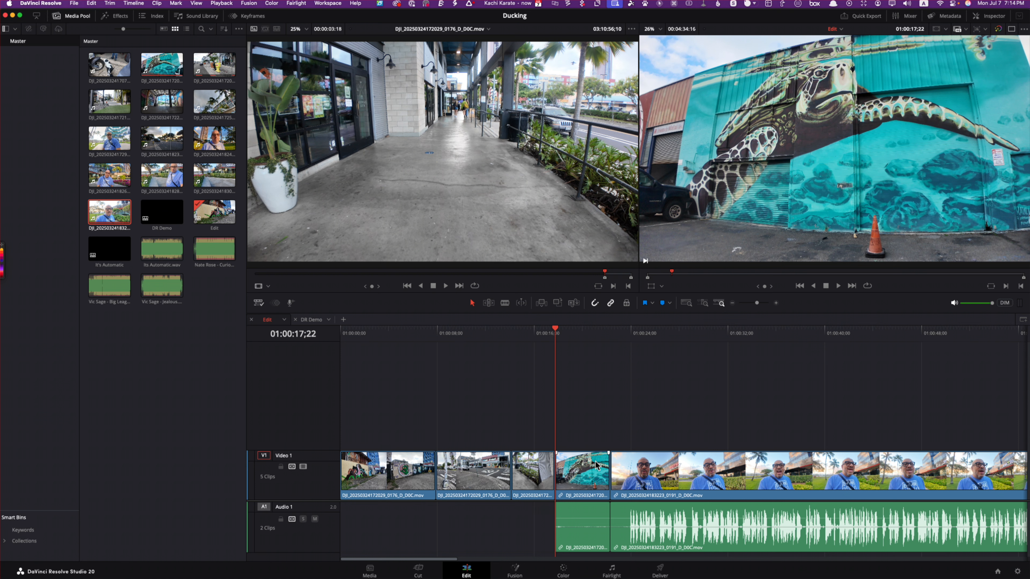
Step: Try resizing the turtle mural clip by its bottom handle with the Transform overlay, and undo the change
mouse_move(347, 208)
click(662, 287)
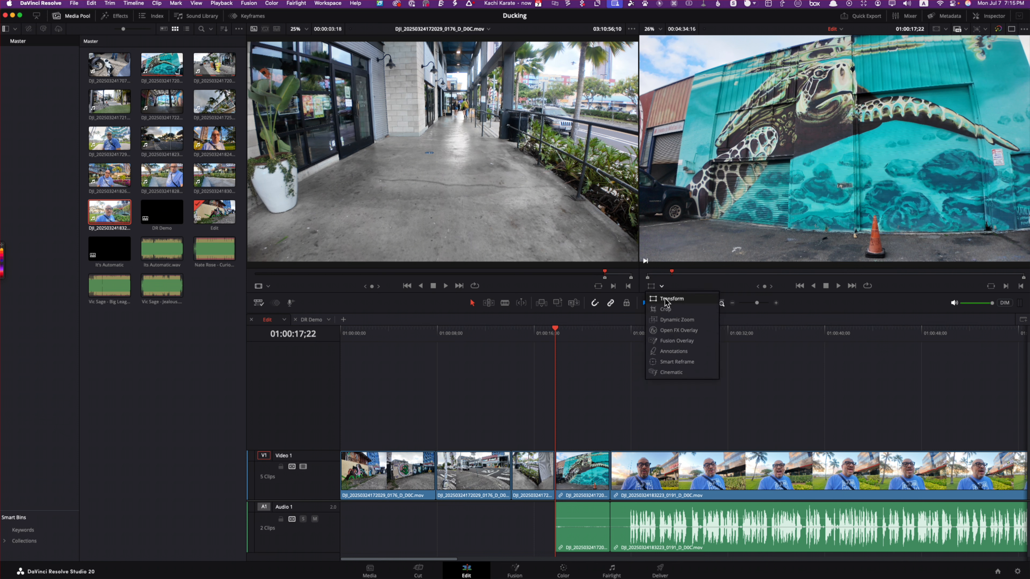
click(664, 299)
click(660, 287)
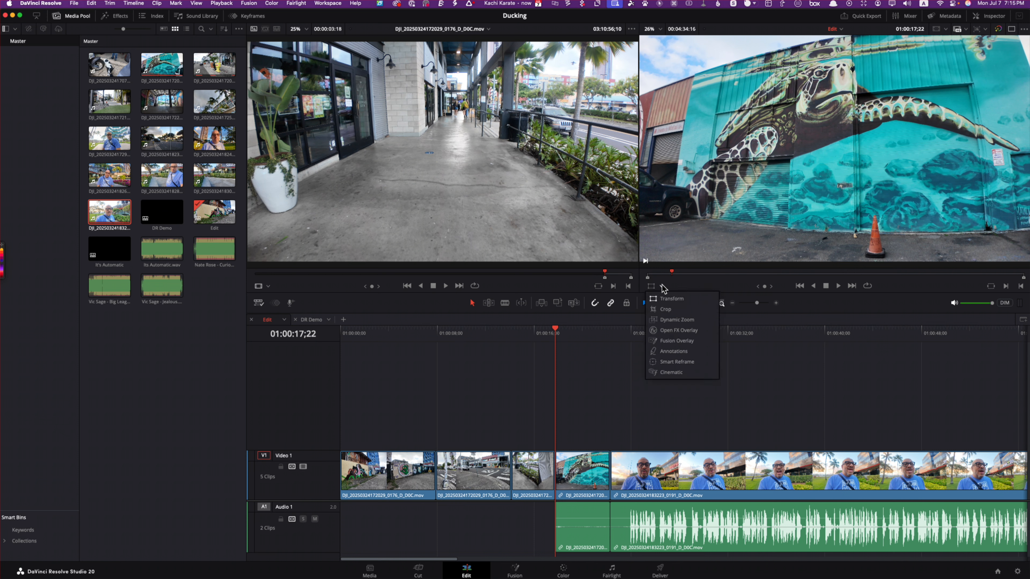
click(671, 299)
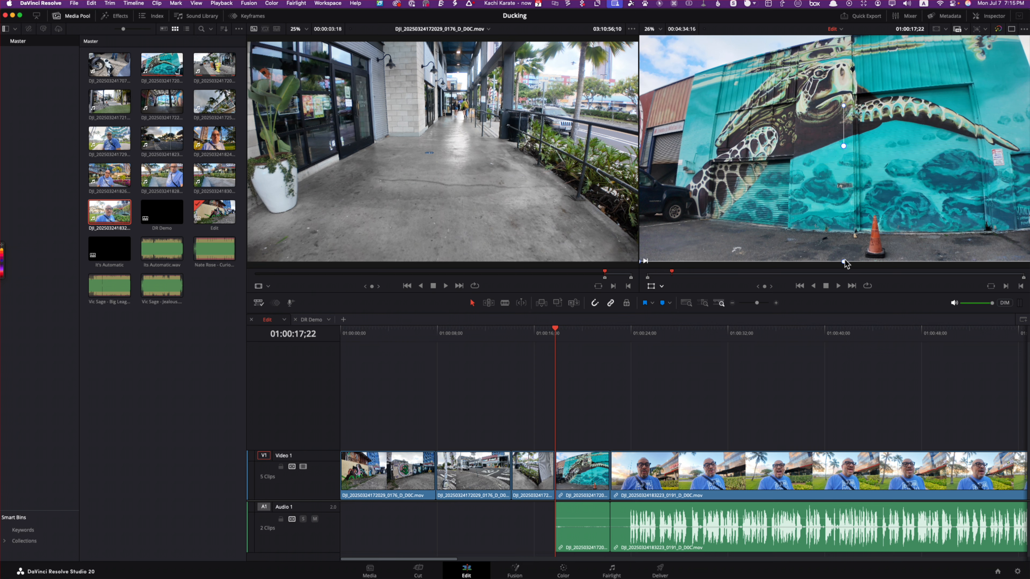
mouse_move(843, 262)
mouse_down()
mouse_move(848, 211)
mouse_move(854, 258)
mouse_up()
key(super+z)
Step: Try cropping the turtle mural clip in from its lower-left corner, checking it in single viewer mode before returning to dual viewers
click(662, 287)
click(665, 308)
drag(642, 265, 705, 246)
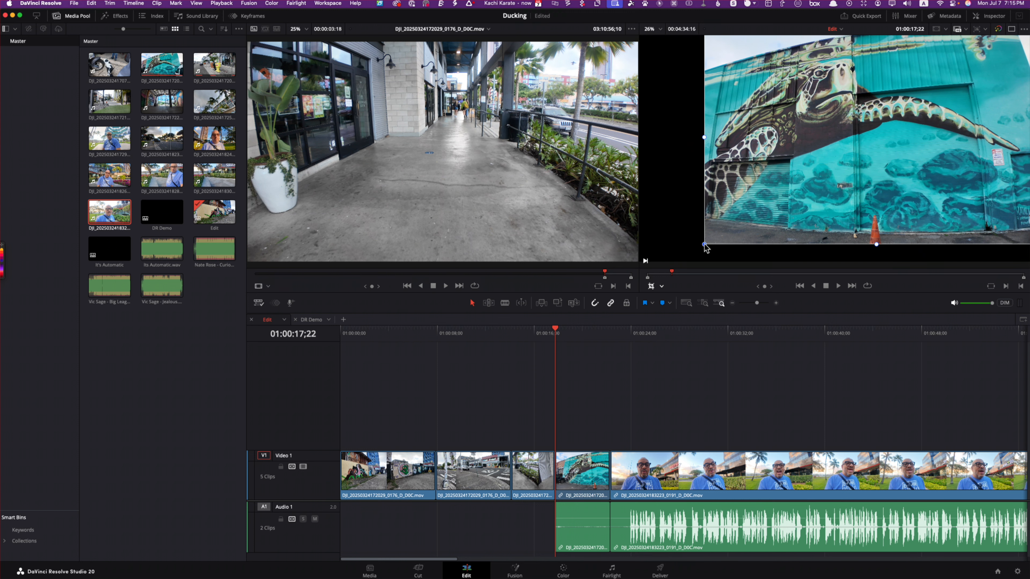
click(1013, 29)
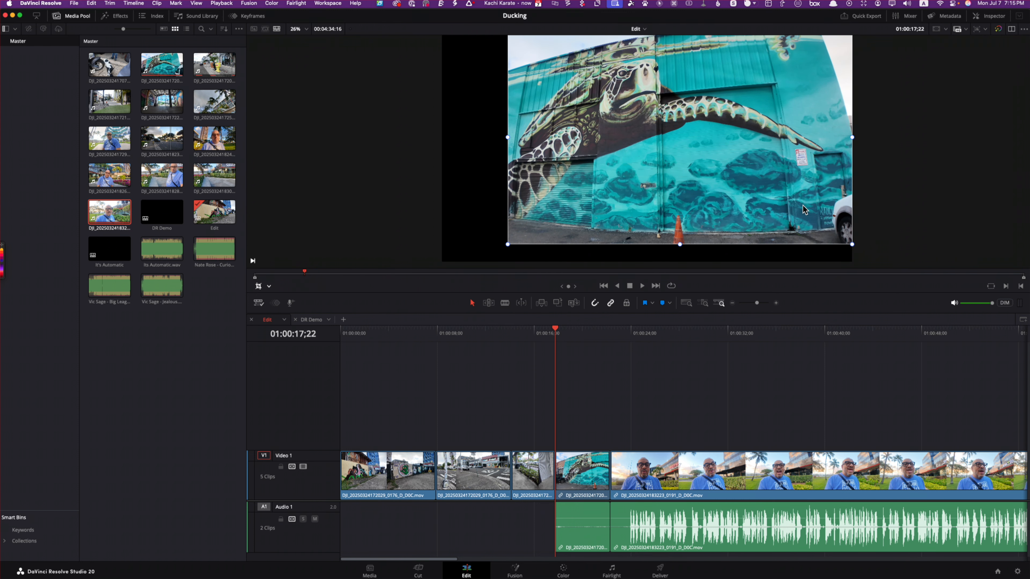
drag(805, 210, 776, 219)
click(1013, 30)
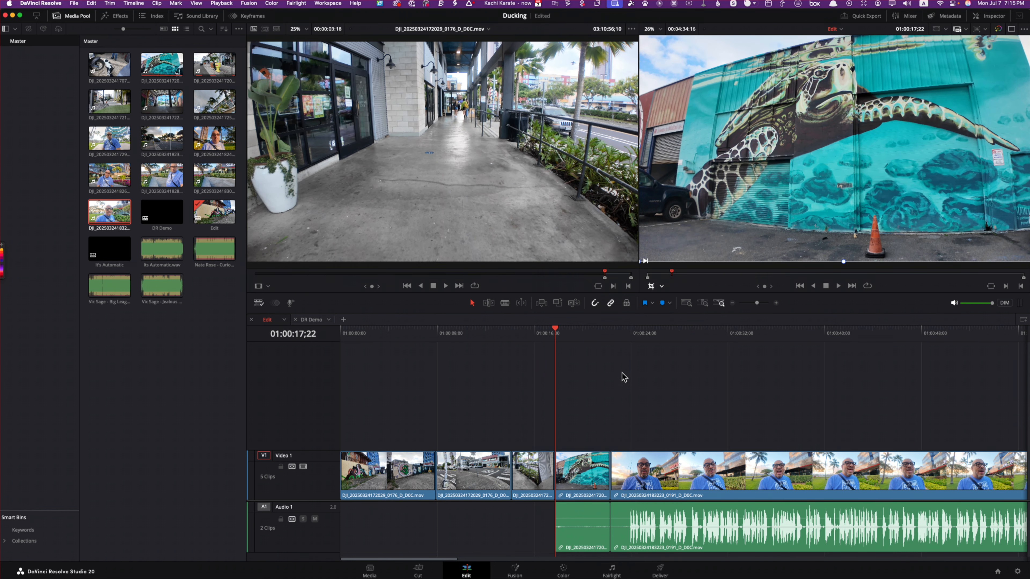
Step: Switch the timeline viewer's on-screen control from Crop to Transform
click(662, 287)
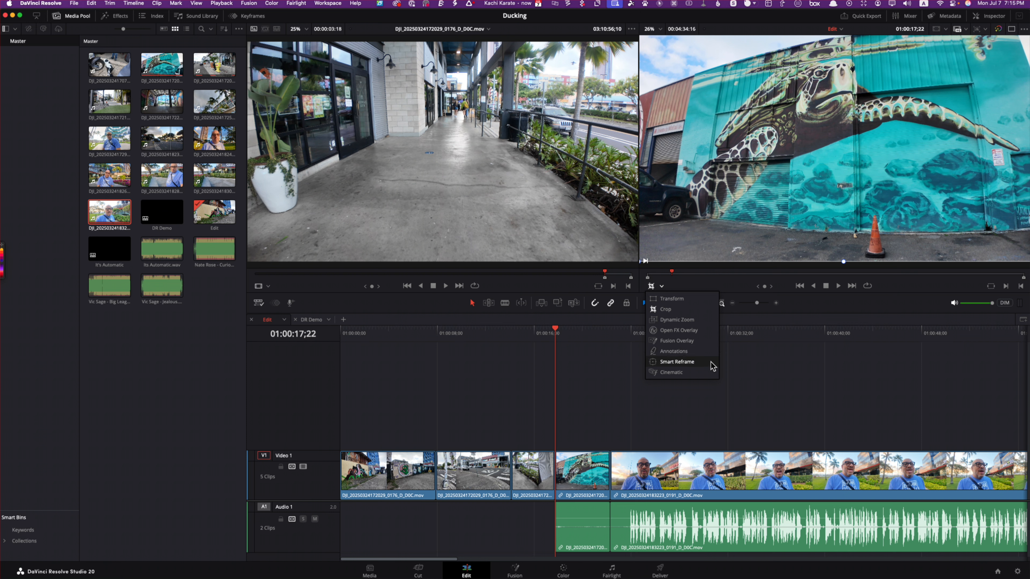
click(668, 423)
click(663, 287)
click(666, 302)
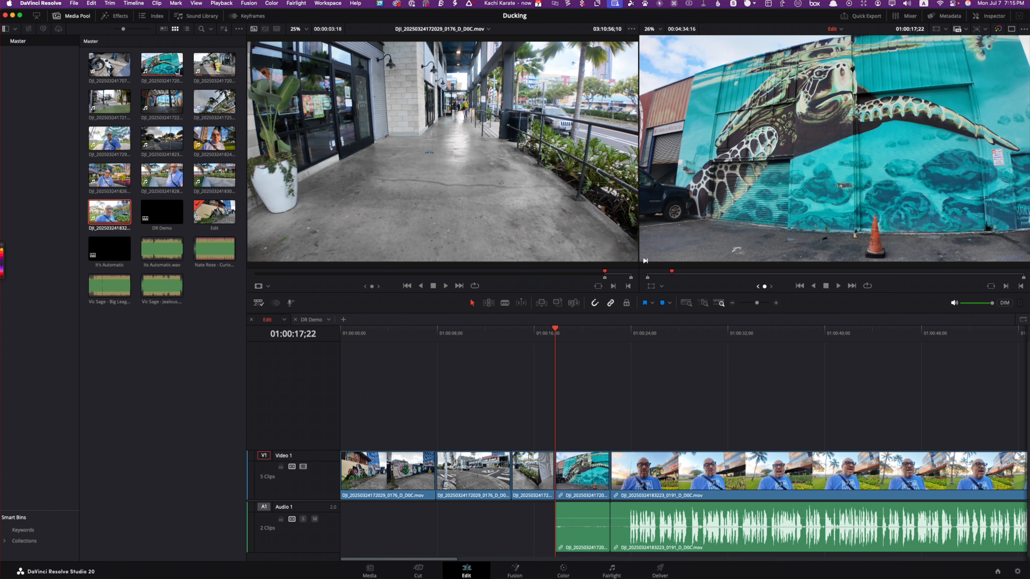
Step: Try playing the timeline forward and in reverse, and stop playback
key(l)
key(j)
key(k)
Step: Match-frame the turtle mural clip and the talking-head shot at 01:00:29;15 into the source viewer, checking the talking-head clip's options
click(991, 287)
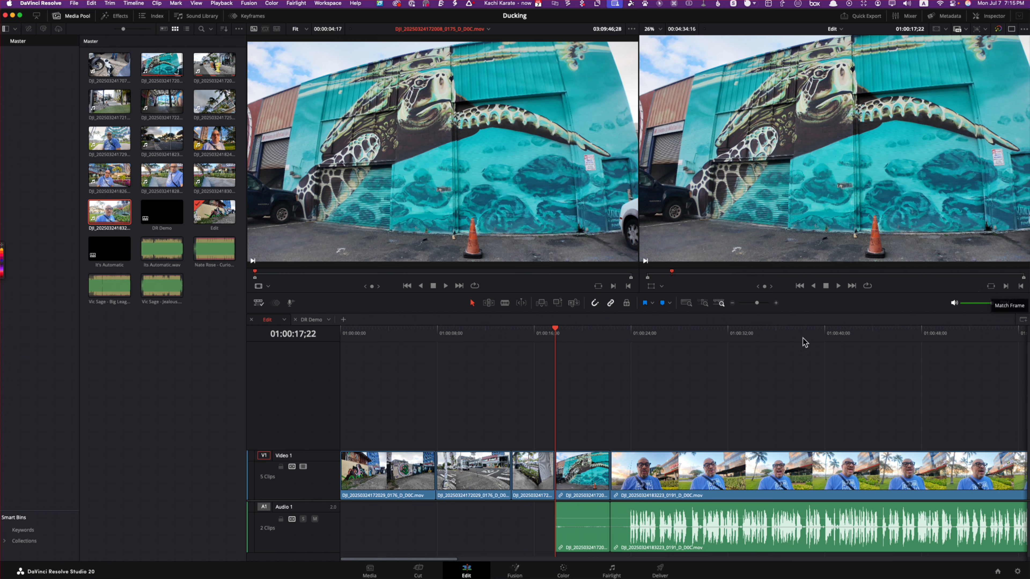
drag(560, 333, 697, 334)
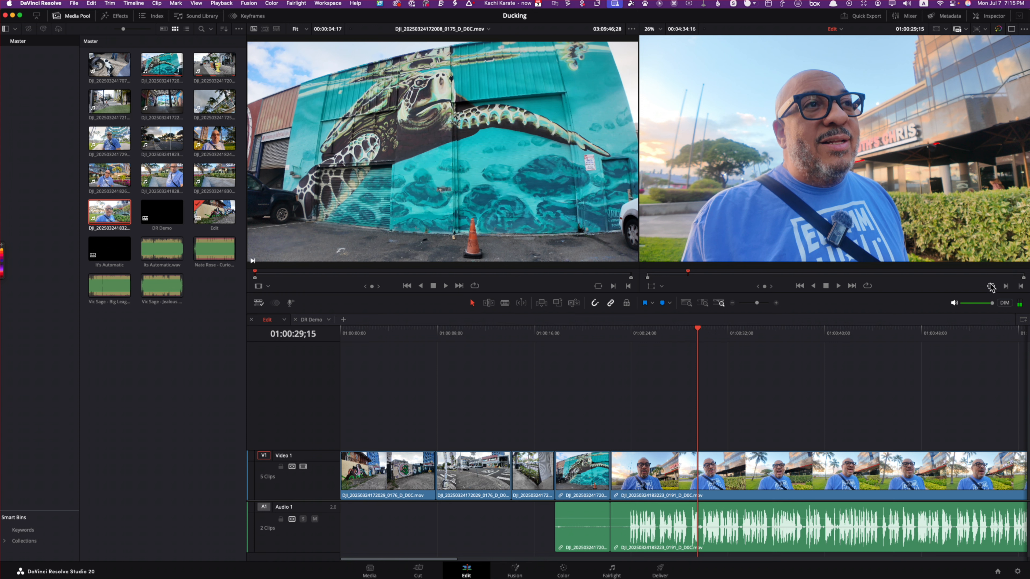
click(991, 287)
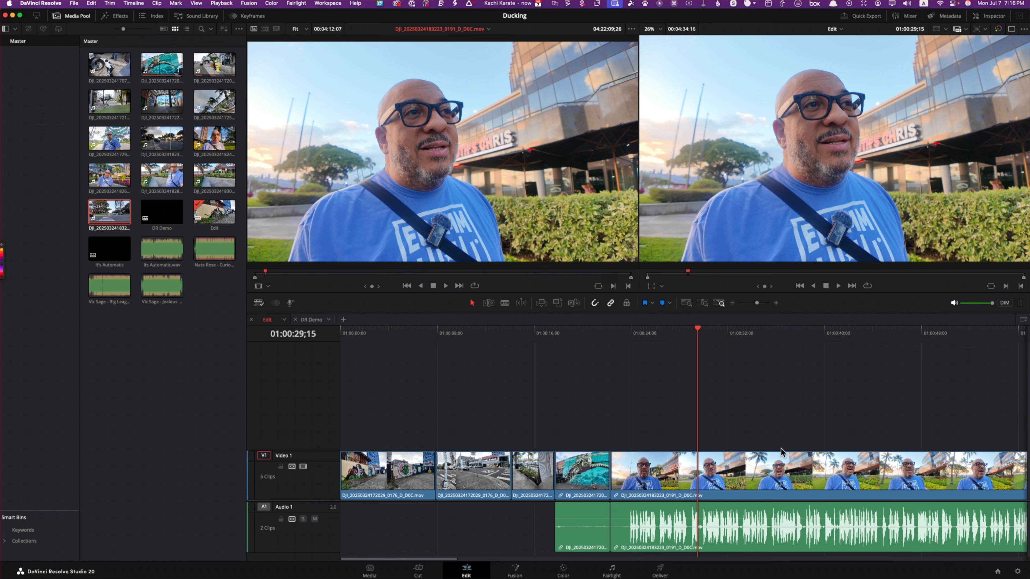
right_click(713, 471)
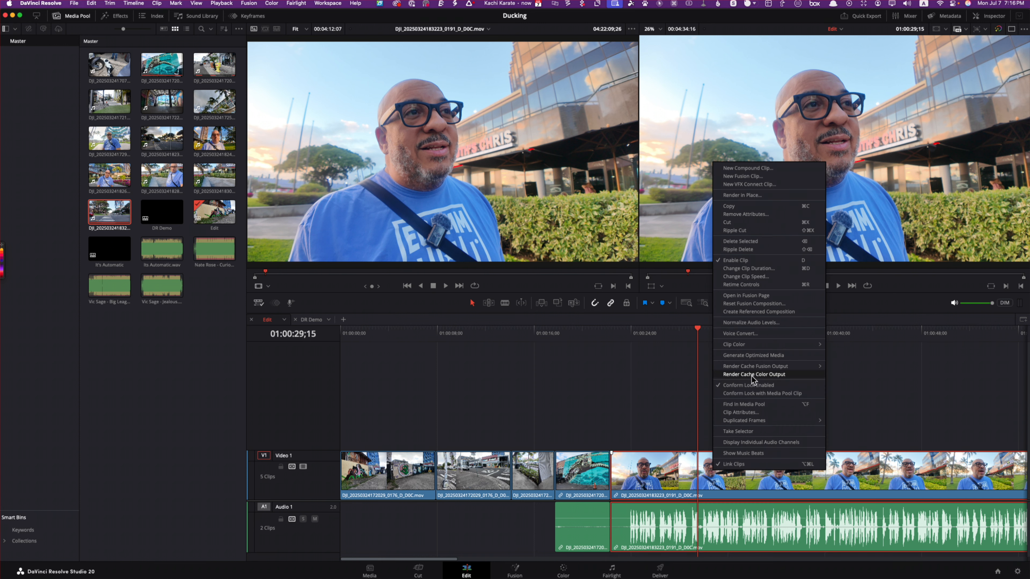
click(975, 284)
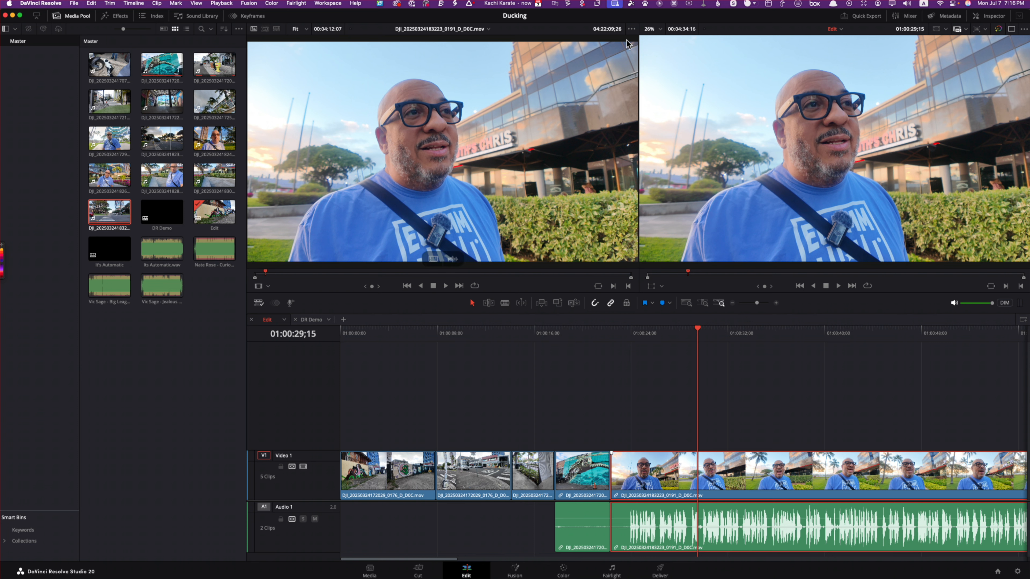
Step: Scrub the source clip to timecode 04:24:07;12 and return the timeline playhead to 01:00:00;00
click(599, 30)
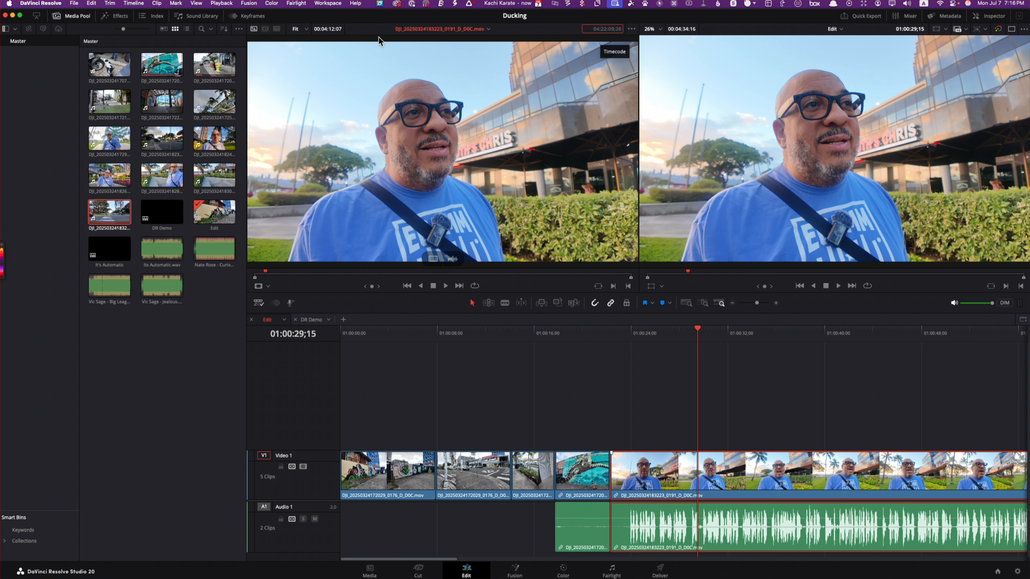
click(328, 30)
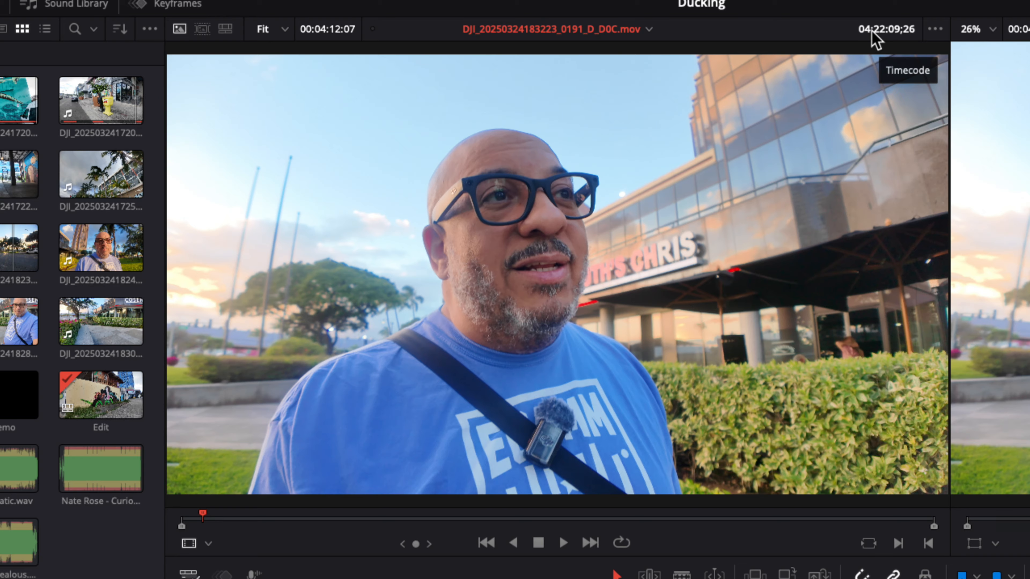
click(883, 29)
drag(209, 519, 552, 515)
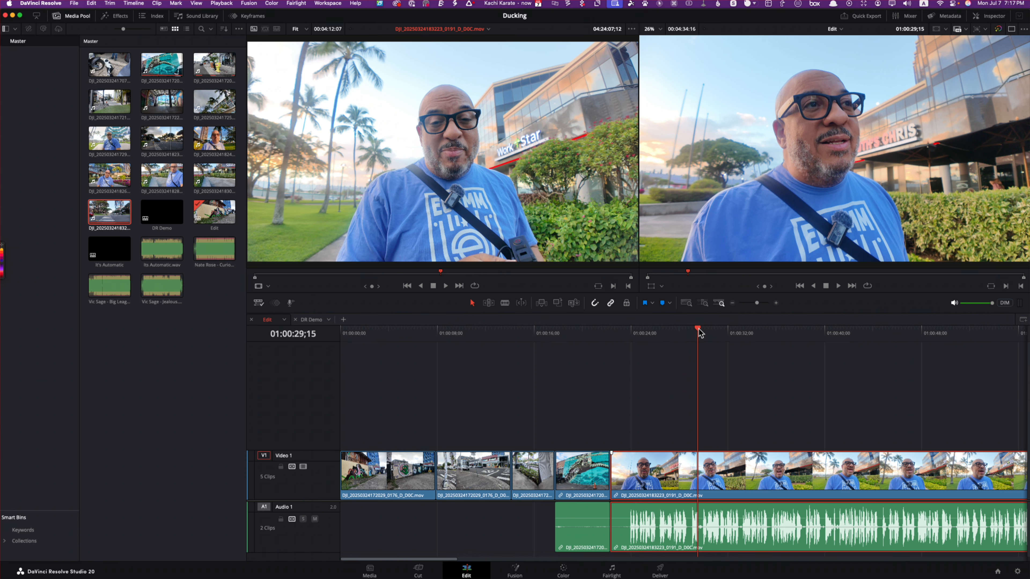
drag(698, 332, 337, 370)
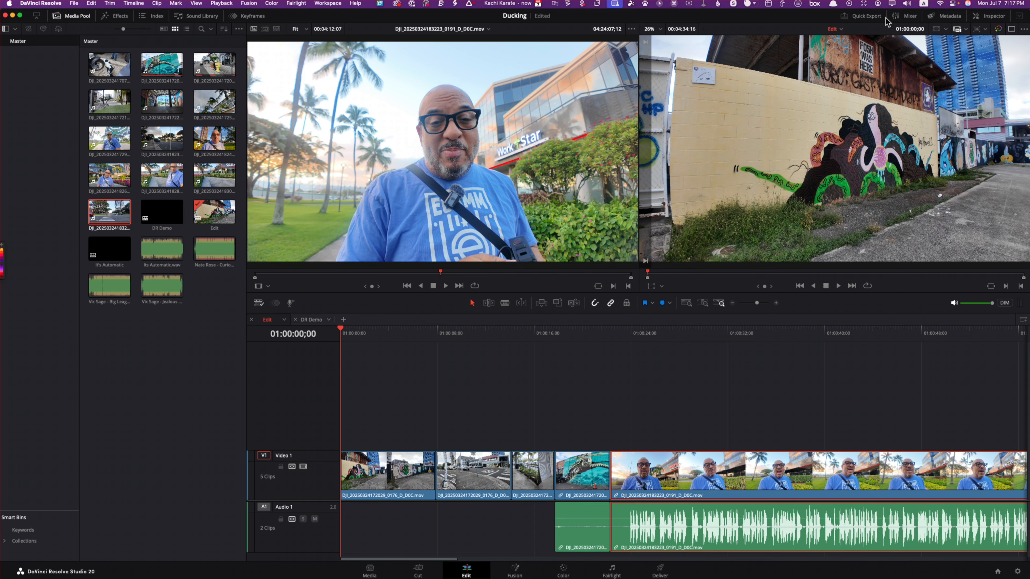
Step: Show the audio mixer, move the timeline playhead to 01:00:32;10 in the talking-head clip, and hide the mixer
click(907, 16)
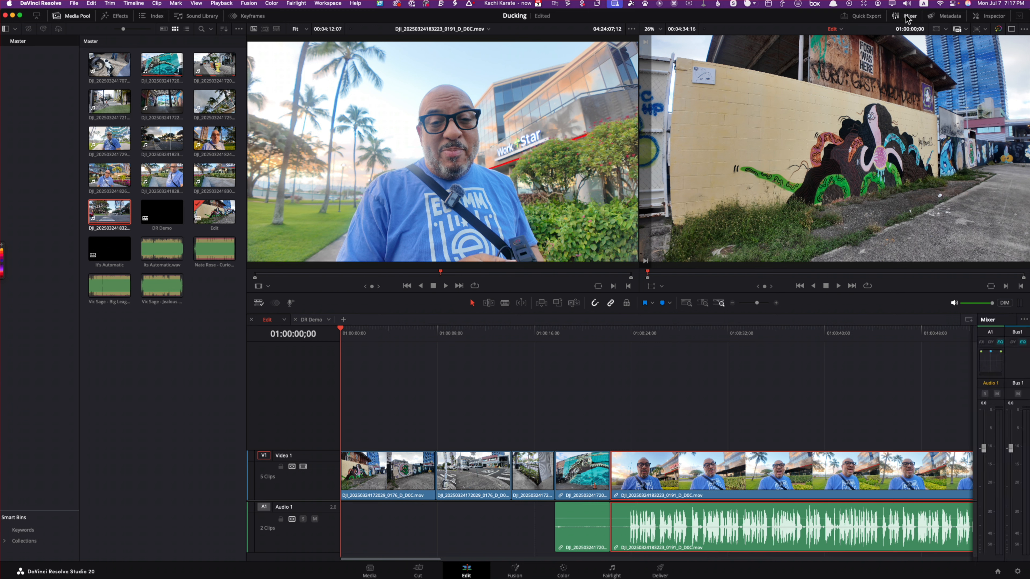
click(731, 330)
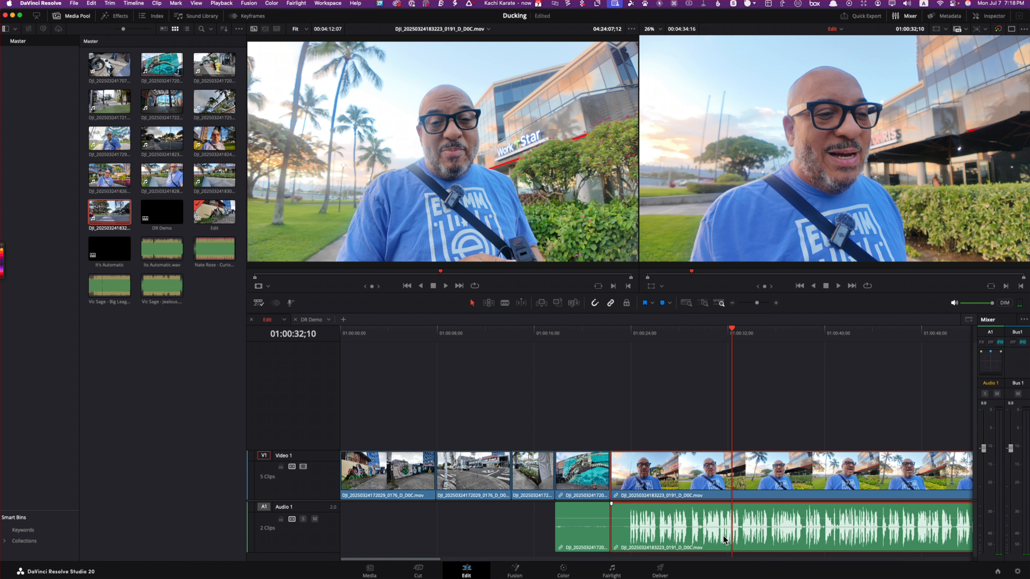
click(696, 426)
click(701, 533)
click(903, 17)
Step: Display the talking-head clip's metadata, switch it to the Shot & Scene group, and check the Description and Comments fields
click(949, 17)
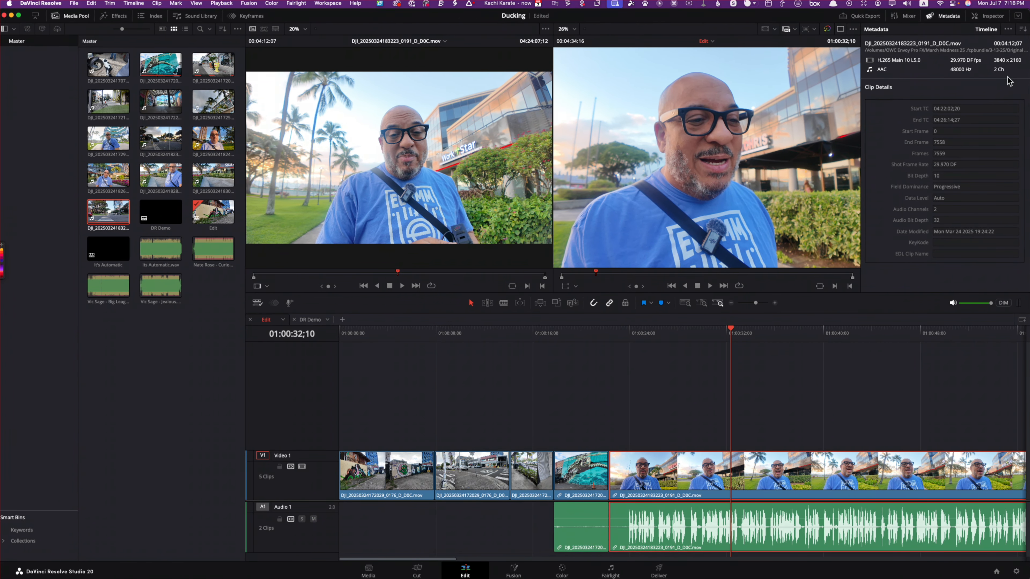
click(1007, 29)
click(1022, 29)
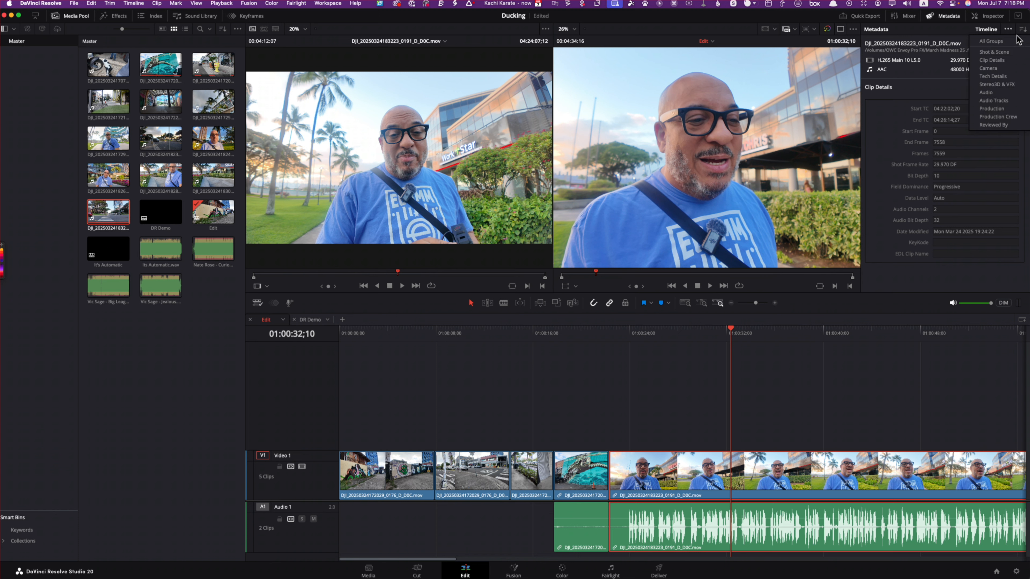
click(1003, 53)
click(956, 116)
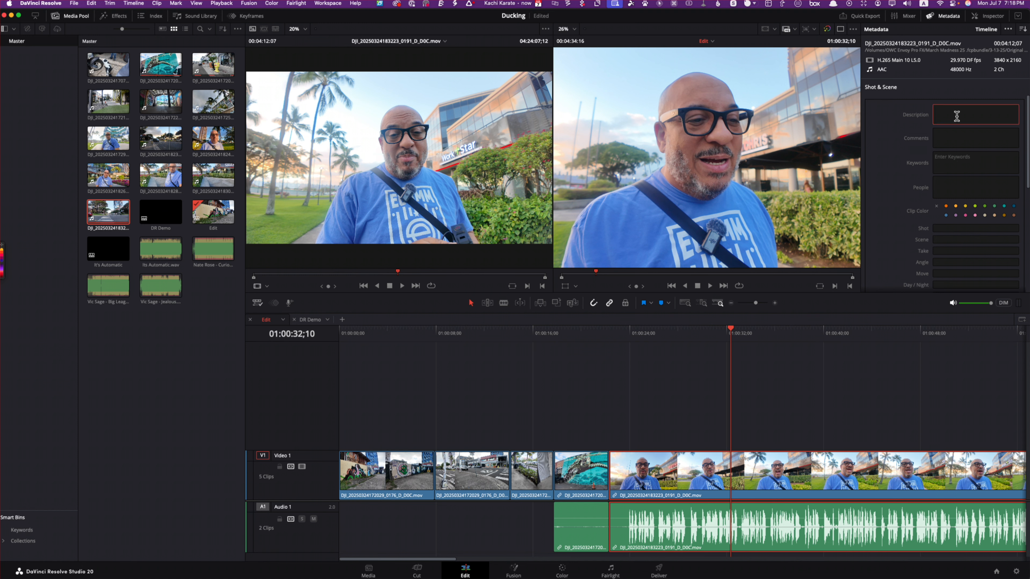
click(951, 138)
Step: Add the keywords Doc, Talking and Head to the talking-head clip's Shot & Scene metadata
click(958, 161)
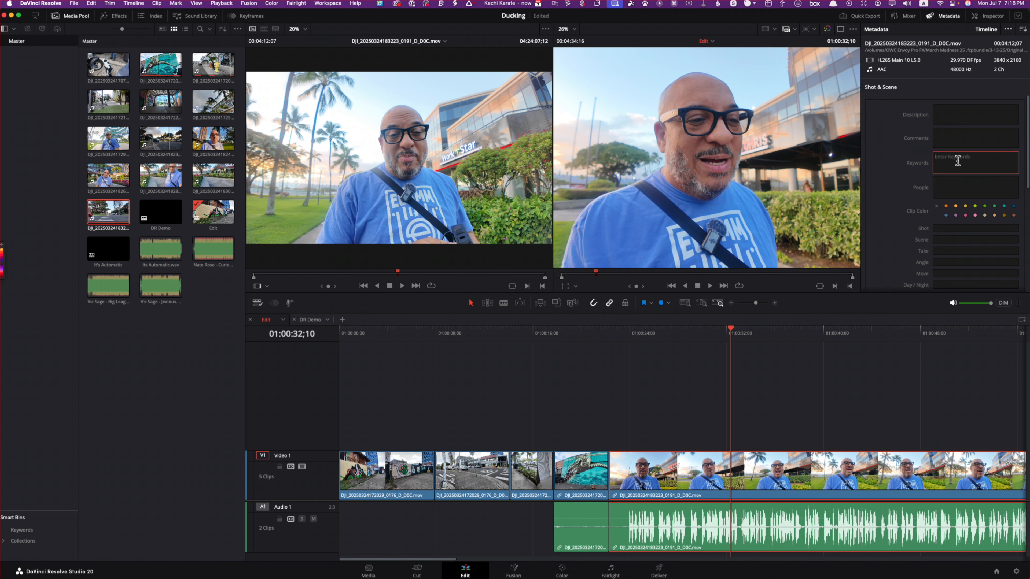
text(Doc)
key(Return)
text(Talking)
key(Return)
text(Head)
key(BackSpace)
text(d)
key(Return)
Step: Try removing the Doc keyword from the talking-head clip's metadata
double_click(946, 159)
key(BackSpace)
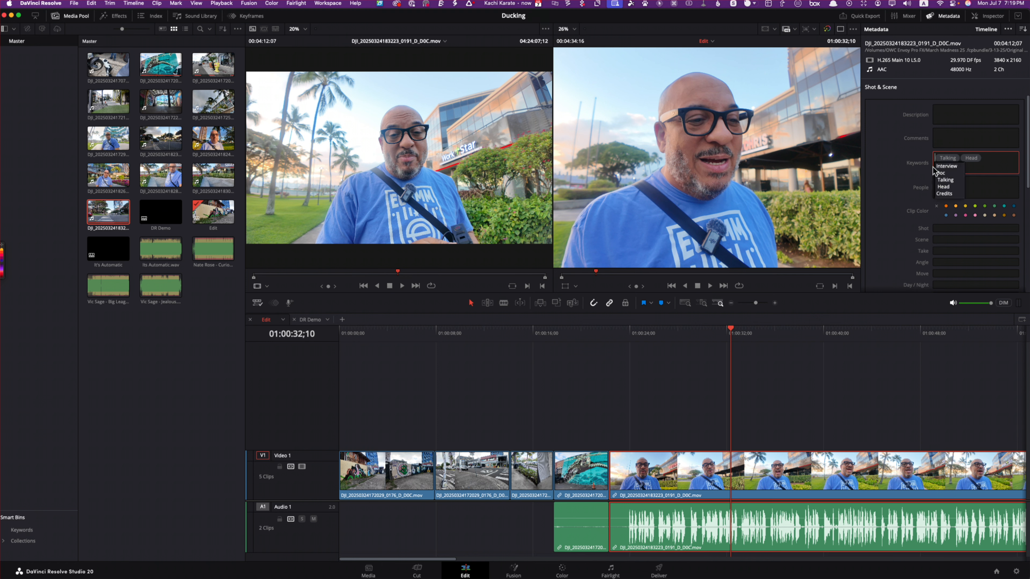
click(995, 184)
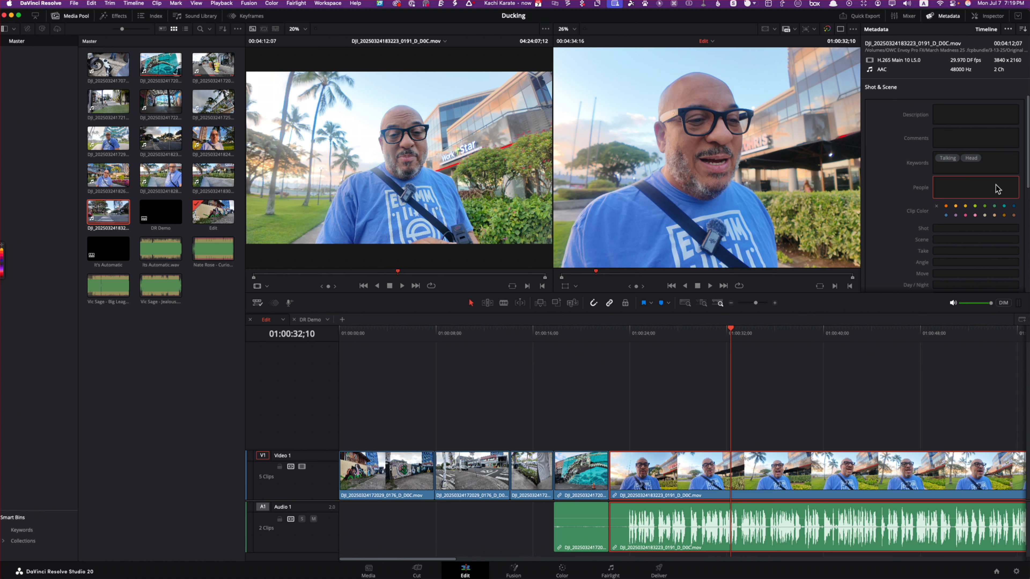
Step: Mark a timeline out point at 01:00:32;10, and disable and re-enable the talking-head clip
key(o)
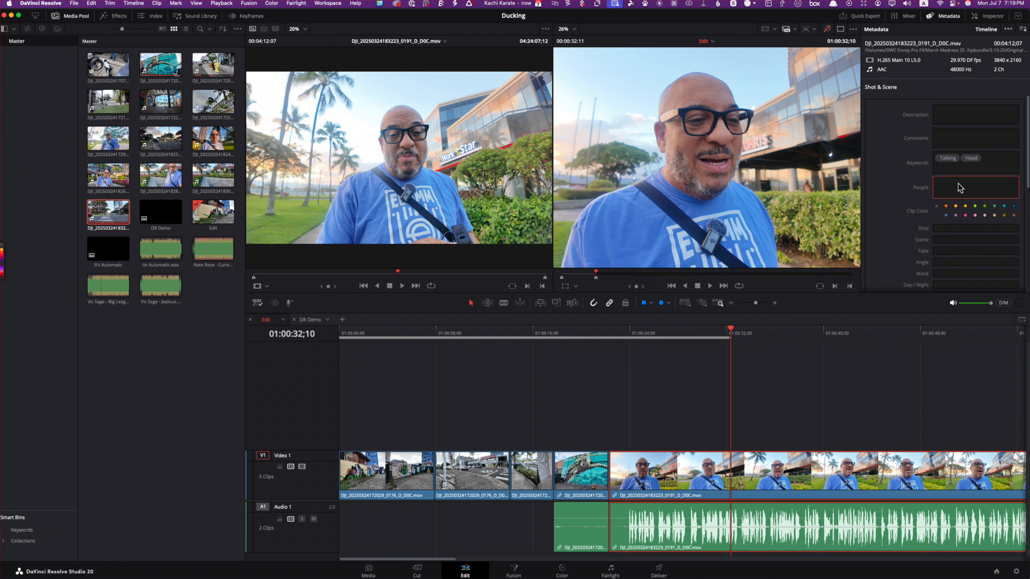
key(d)
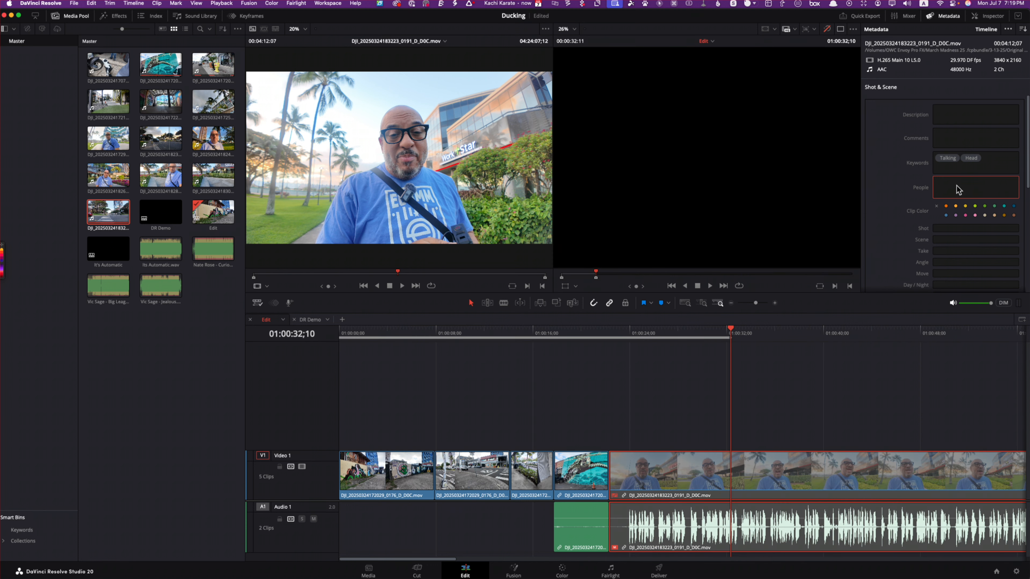
click(796, 392)
click(645, 457)
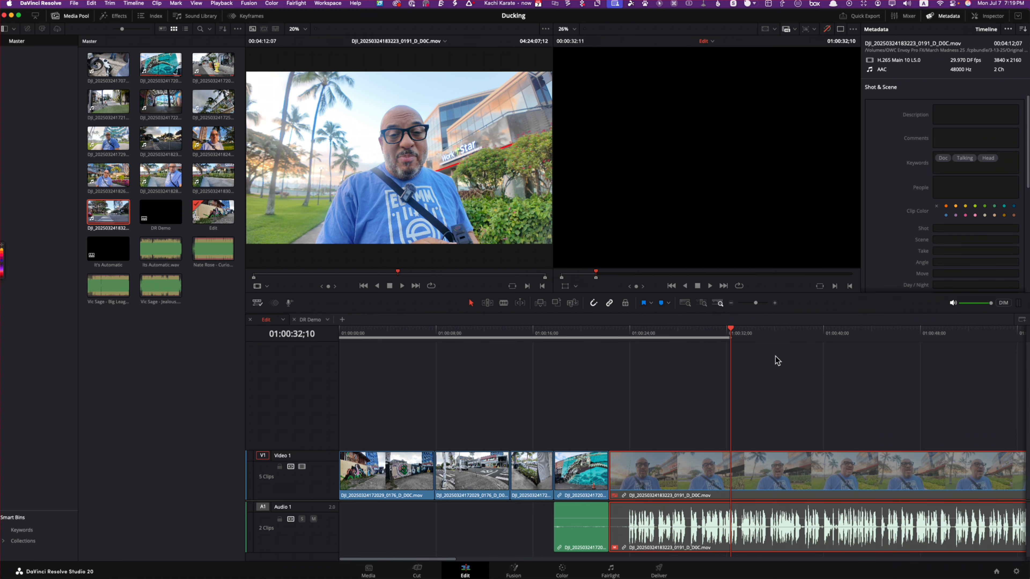
click(946, 183)
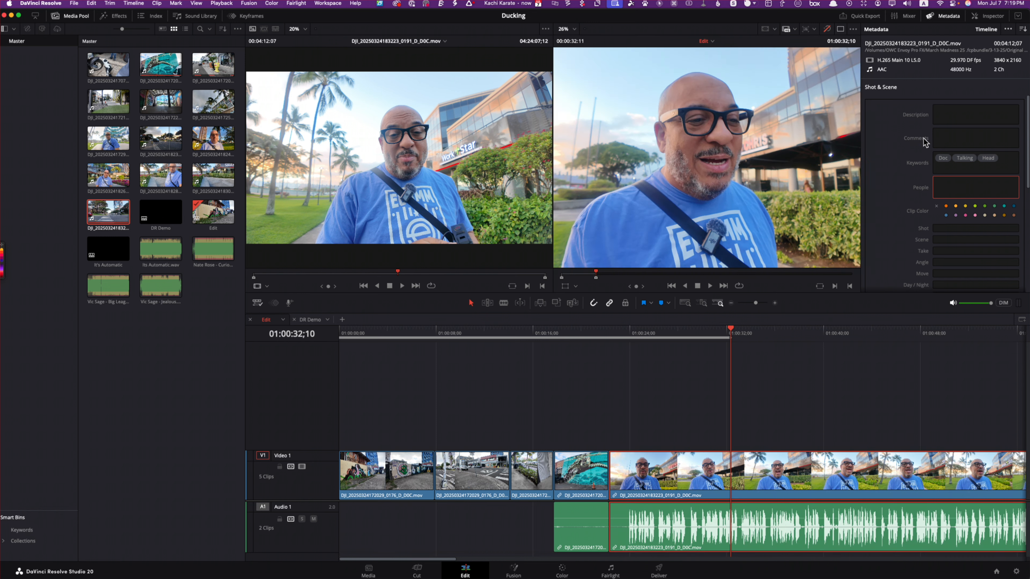
Step: Examine the remaining Shot & Scene metadata fields and the list of available metadata groups
scroll(945, 231, down, 5)
scroll(949, 230, down, 2)
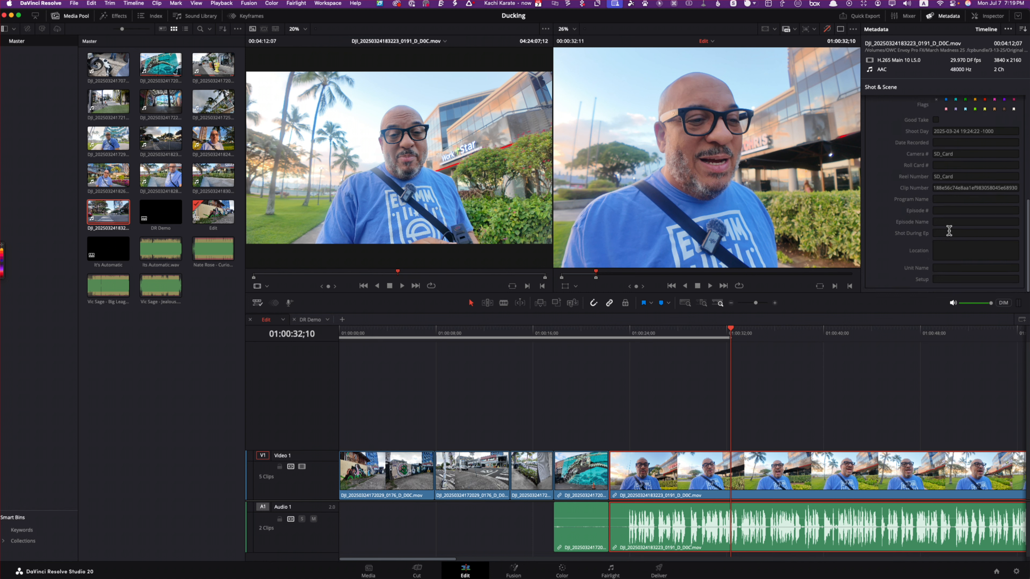
scroll(995, 154, up, 5)
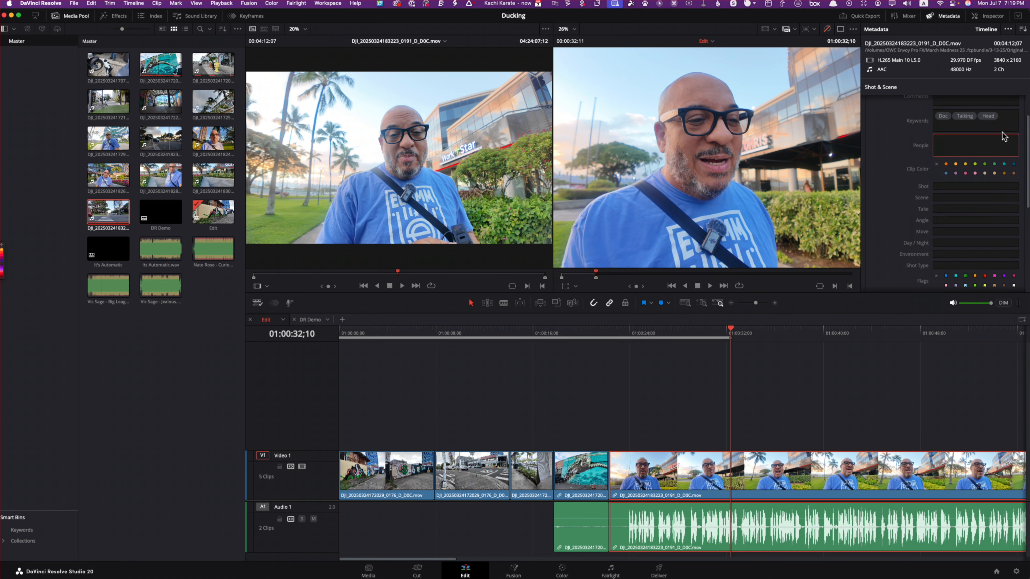
click(1022, 31)
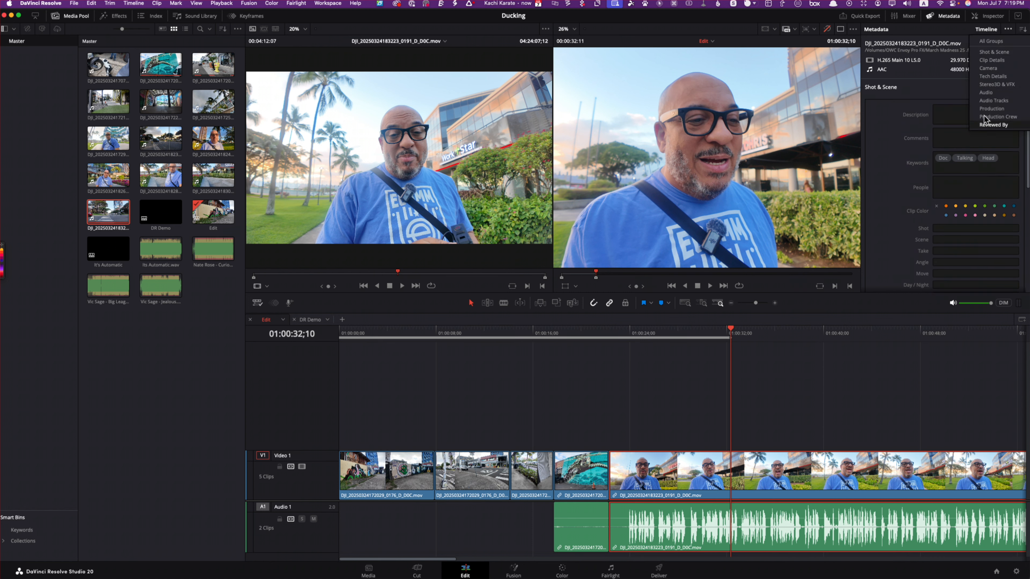
key(Escape)
click(1021, 30)
click(952, 187)
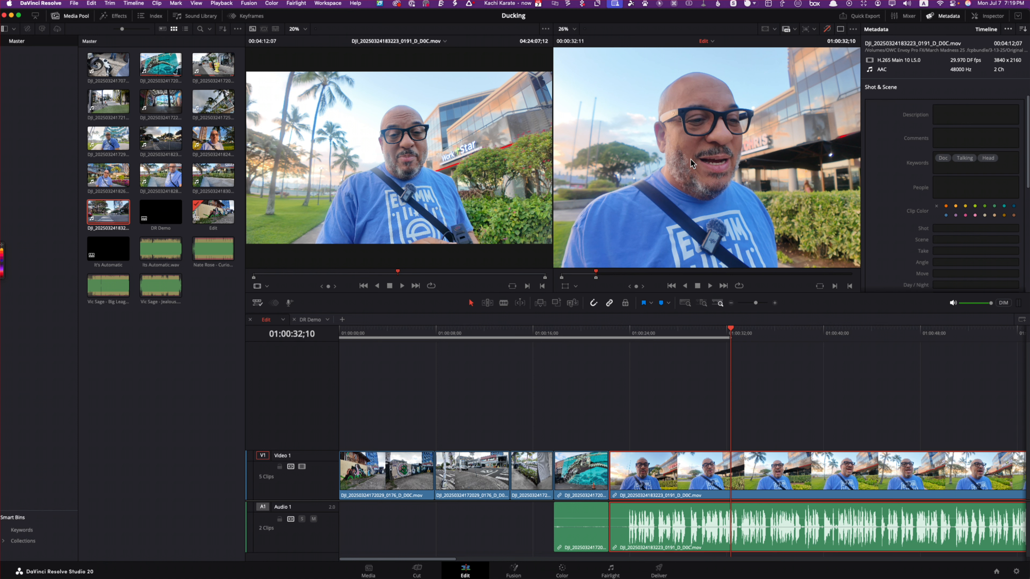
Step: Show the source clip's Inspector settings, try a zoom of 1.550, and reset the zoom
click(402, 147)
click(990, 18)
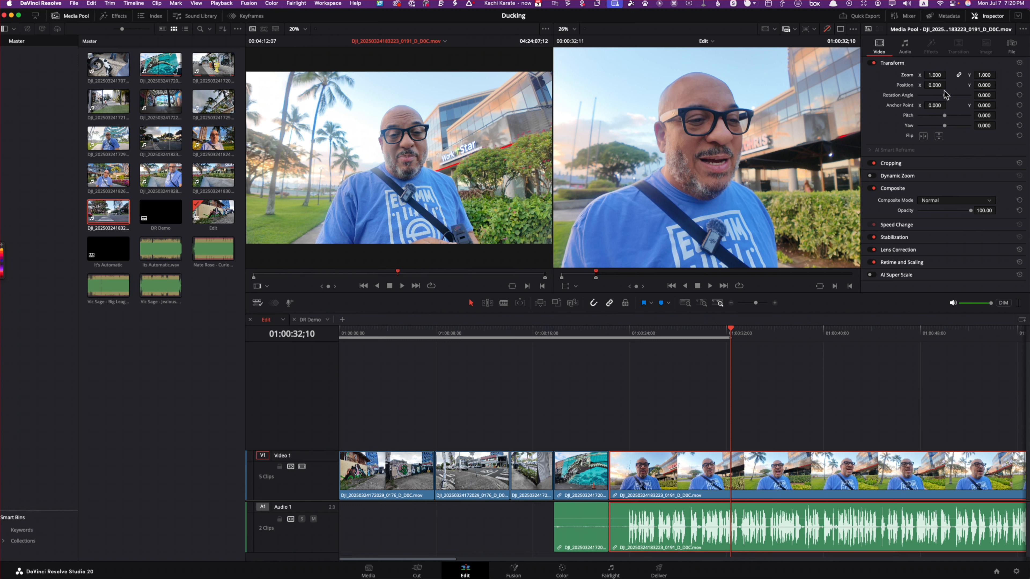
drag(934, 76, 956, 75)
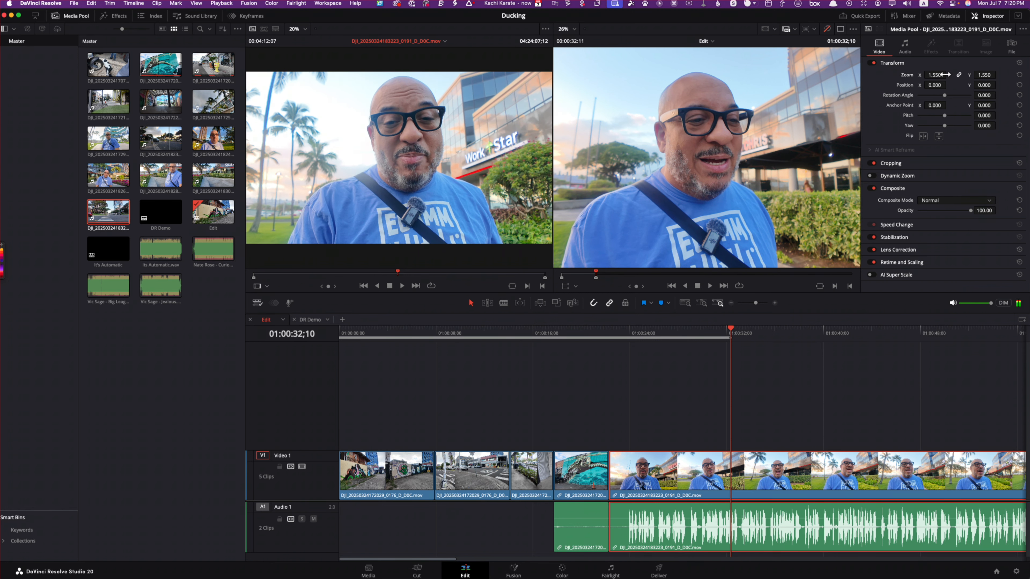
click(1019, 75)
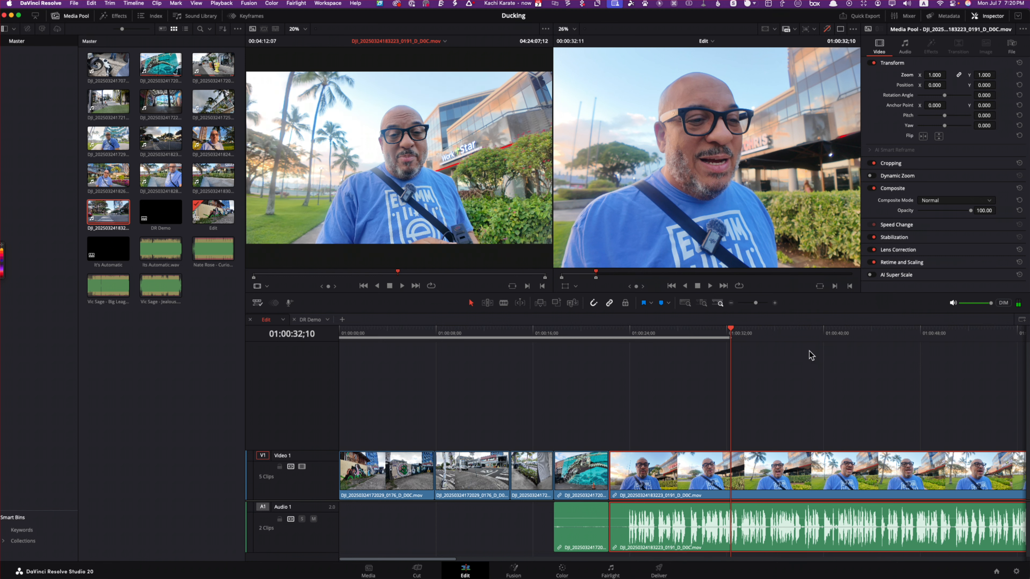
Step: Deselect the talking-head clip in the timeline and move the playhead to 01:00:36;20
click(662, 381)
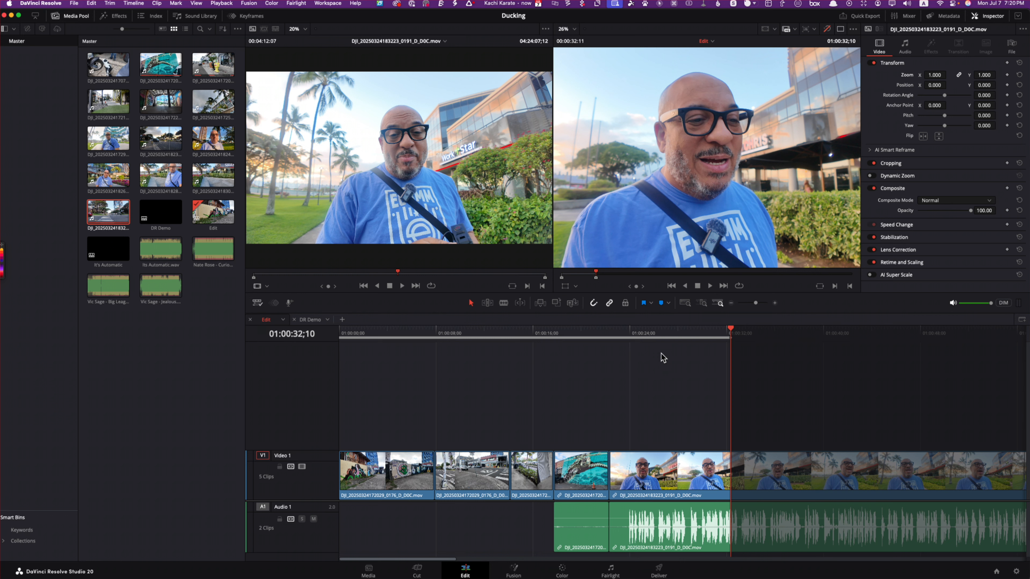
click(786, 333)
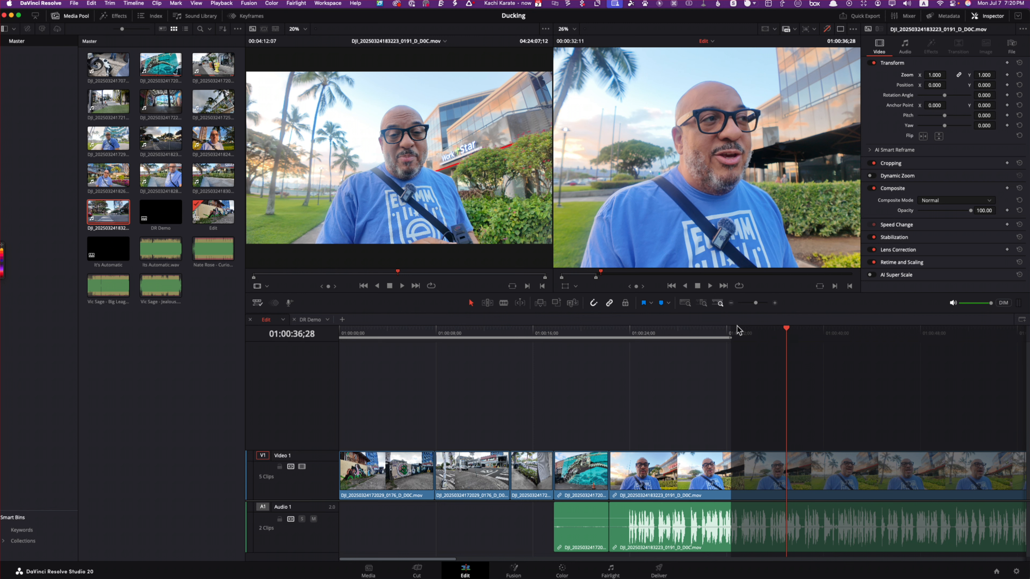
click(783, 331)
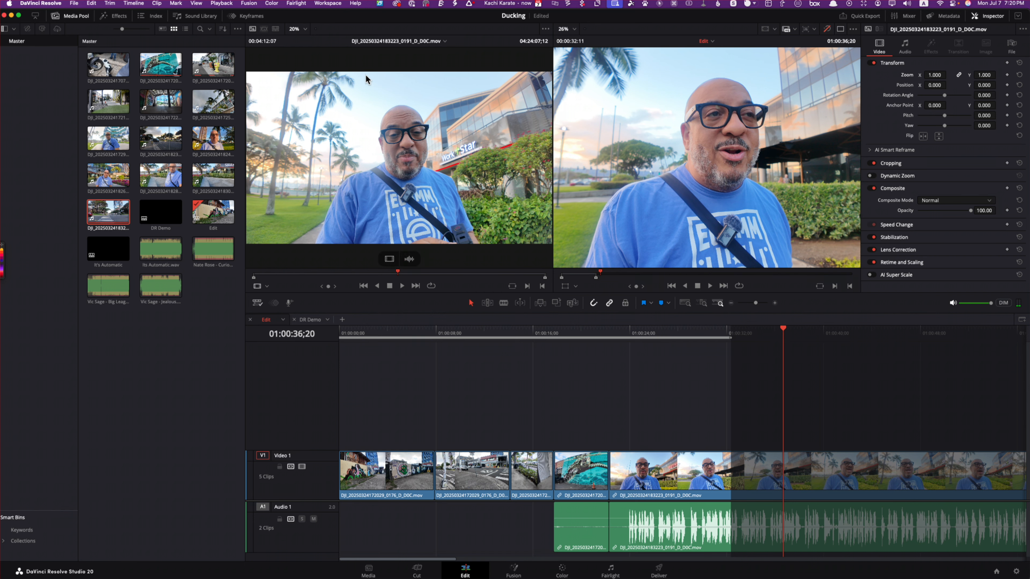
Step: Reset the workspace UI layout to its default arrangement
click(324, 6)
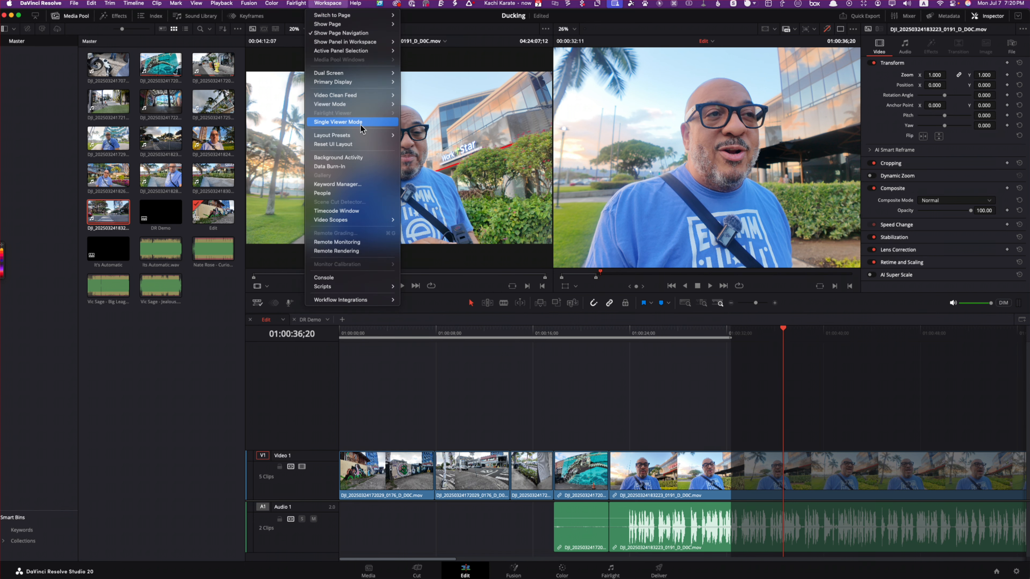
click(369, 144)
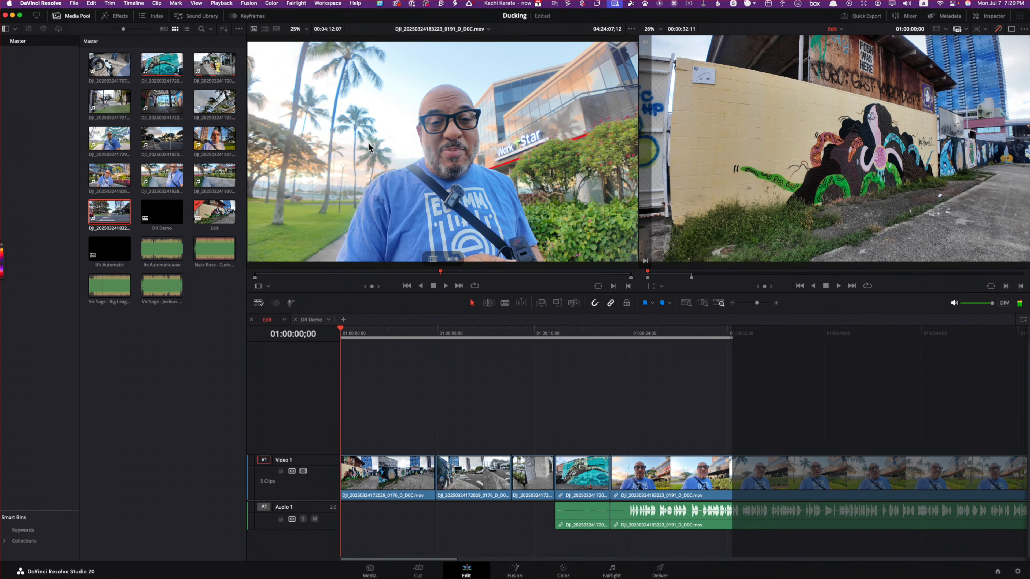
Step: Try removing the selected markers from the timeline, and extend the out point beyond the last clip
right_click(669, 338)
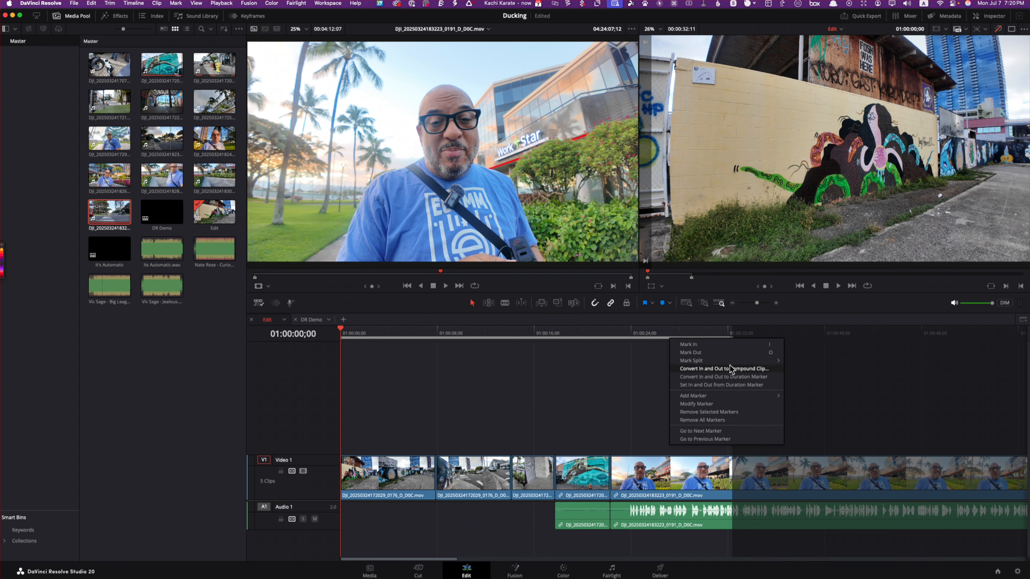
mouse_move(733, 364)
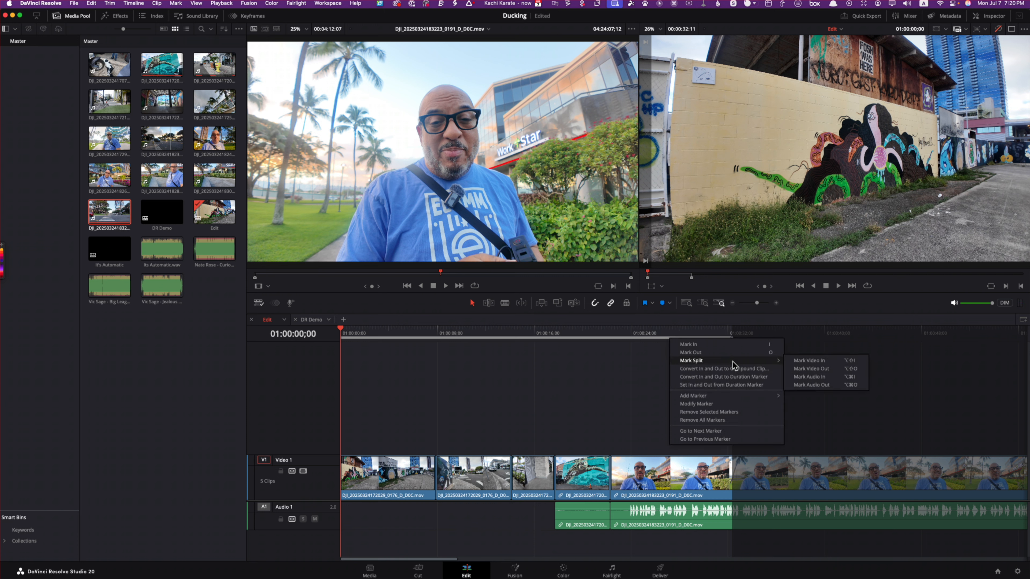
click(733, 412)
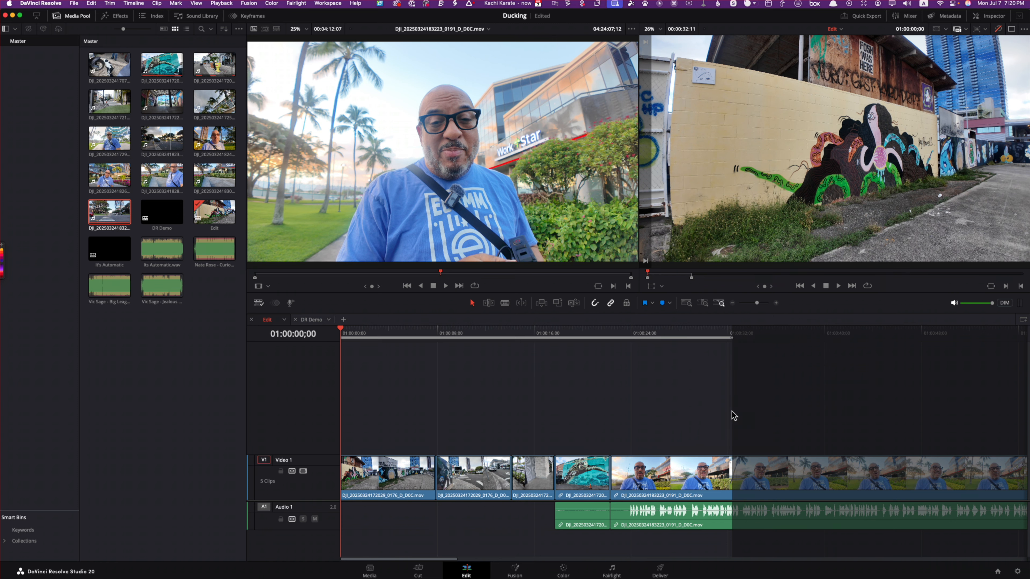
drag(730, 337, 1029, 337)
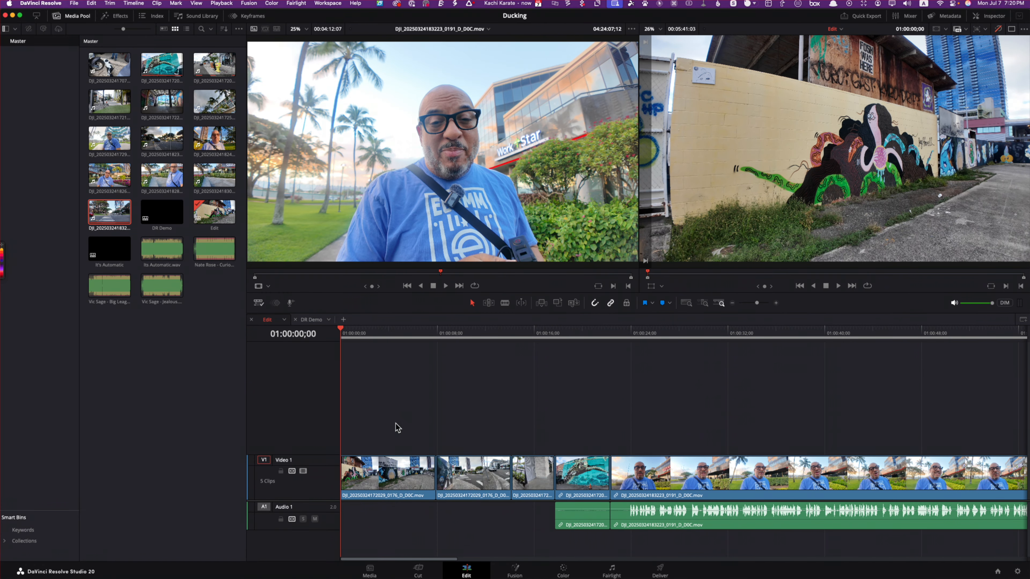
Step: Cut all clips out of the timeline and clear its in and out points
key(super+a)
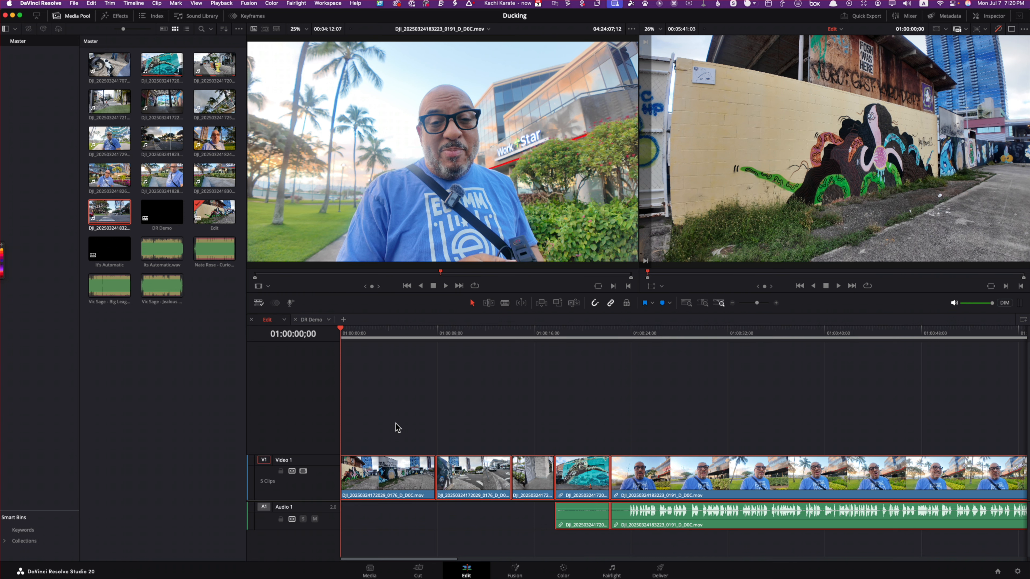
key(Delete)
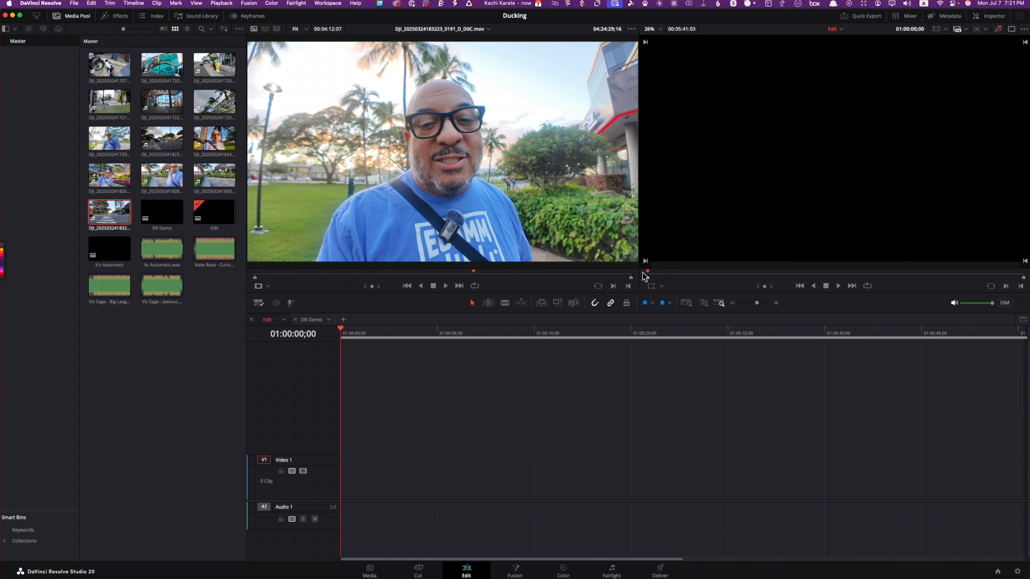
right_click(649, 276)
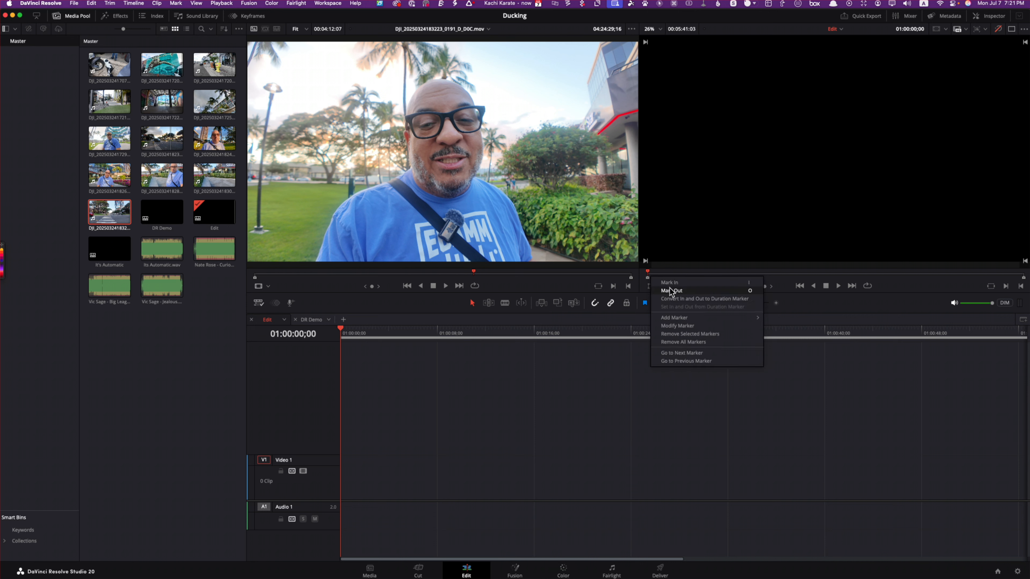
click(640, 382)
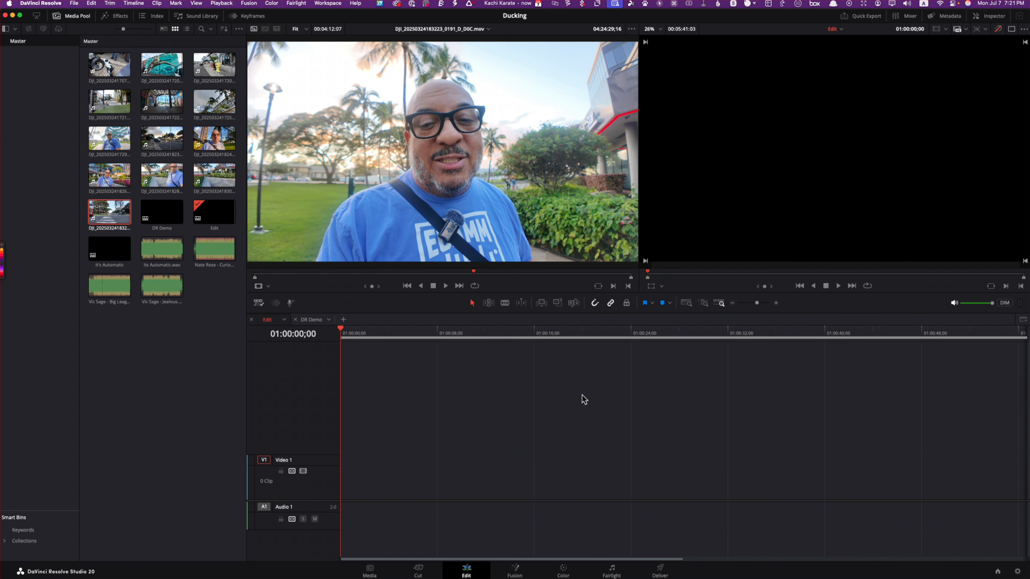
click(176, 4)
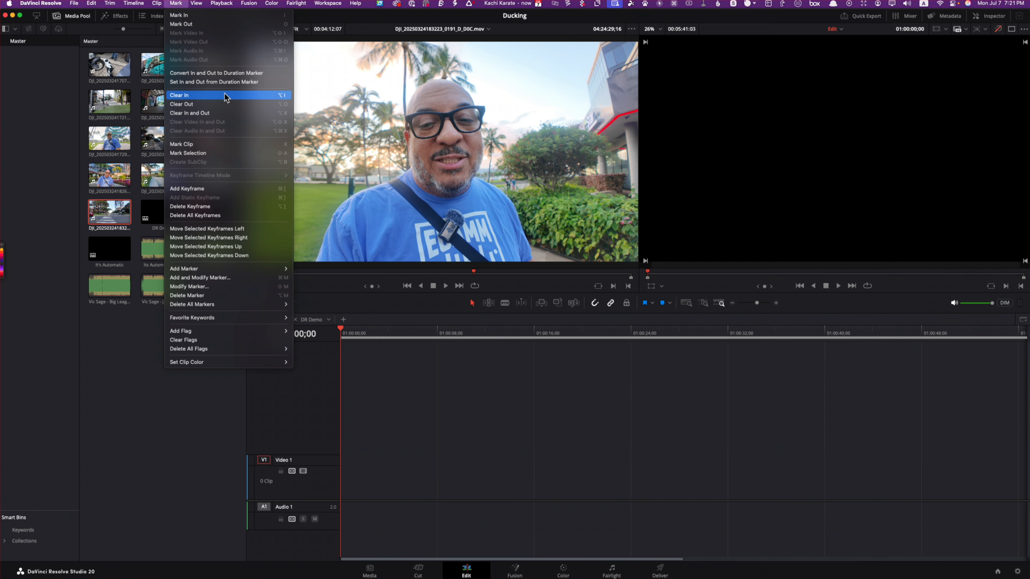
click(227, 113)
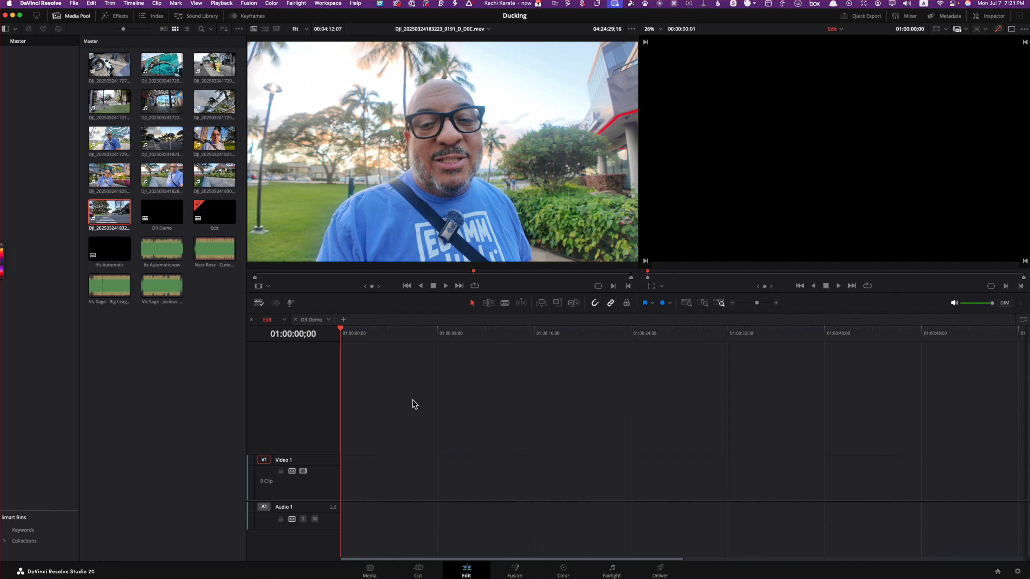
Step: Paste the cut clips back into the timeline
key(super+v)
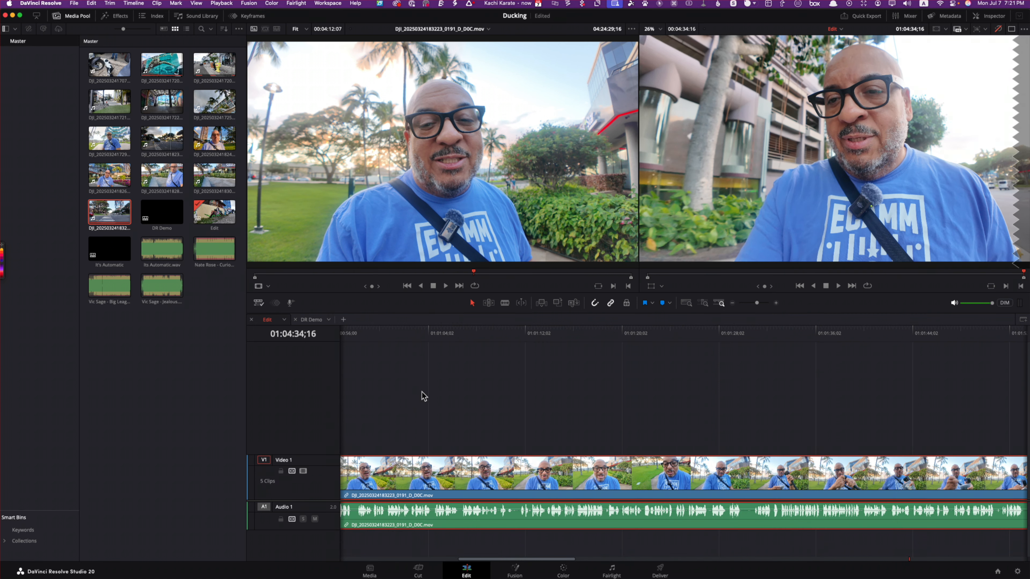
Step: Mark a timeline range from 01:01:09;18 to 01:01:21;05, clear its in and out points, and deselect the clips
click(495, 336)
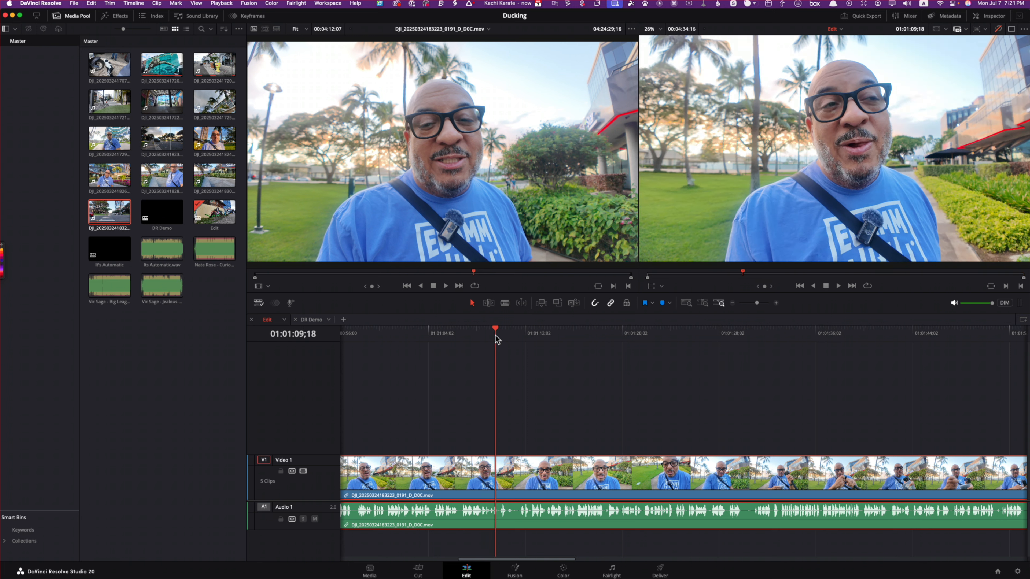
click(635, 335)
key(o)
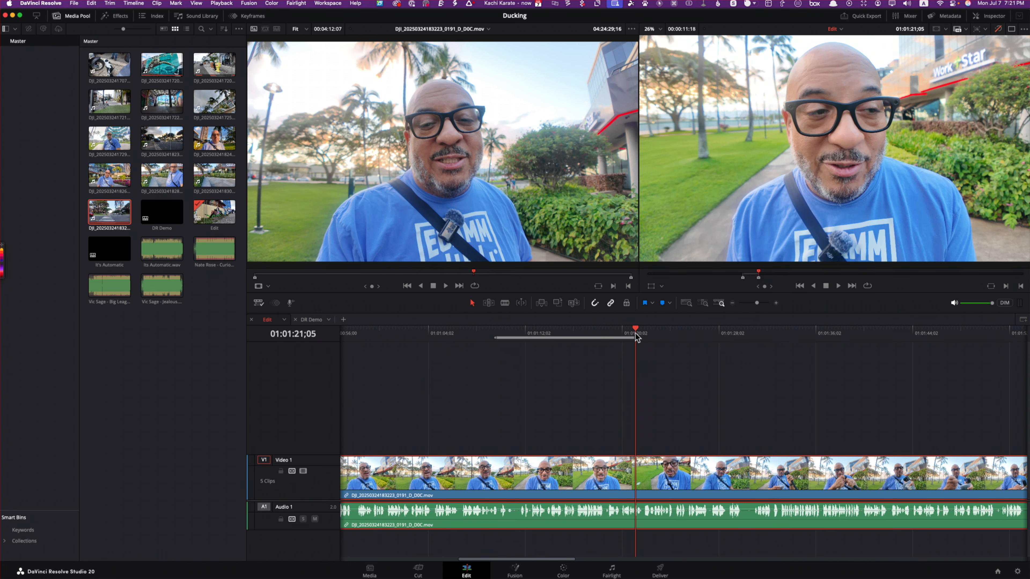
key(alt+x)
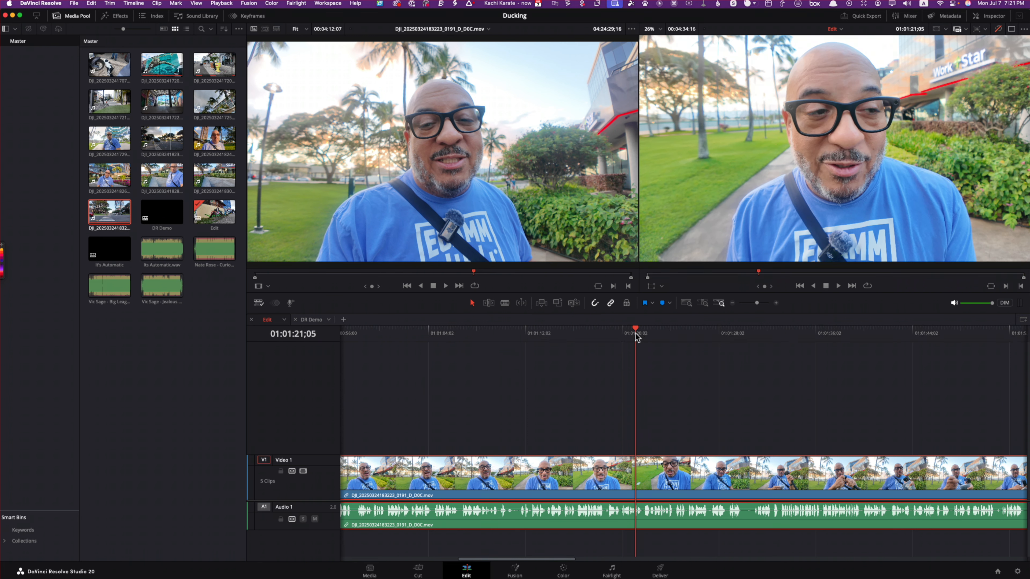
click(586, 373)
Step: Move the third Video 1 clip up onto a new Video 2 track, above the second clip
drag(541, 562, 275, 557)
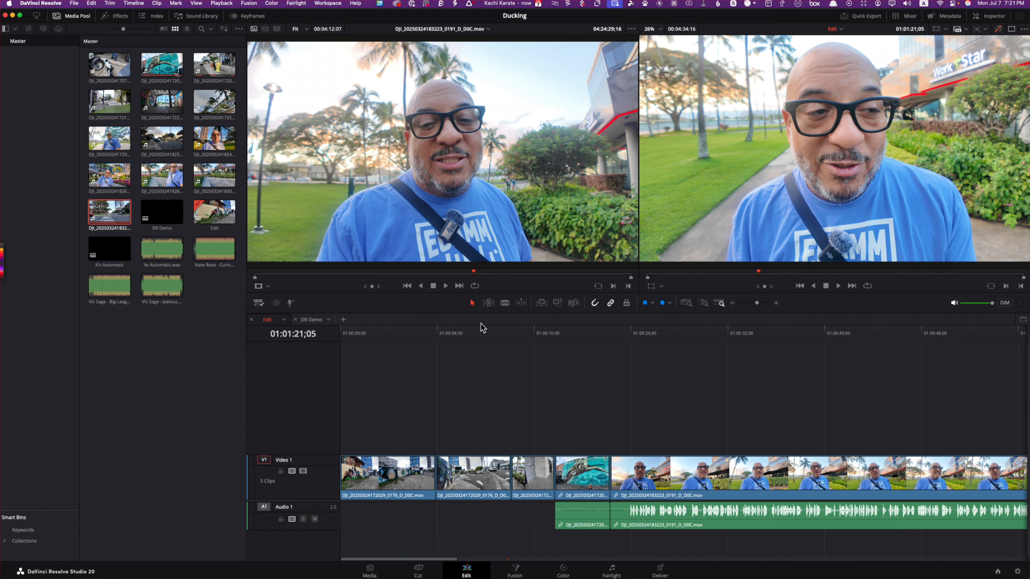
click(463, 494)
drag(463, 494, 475, 434)
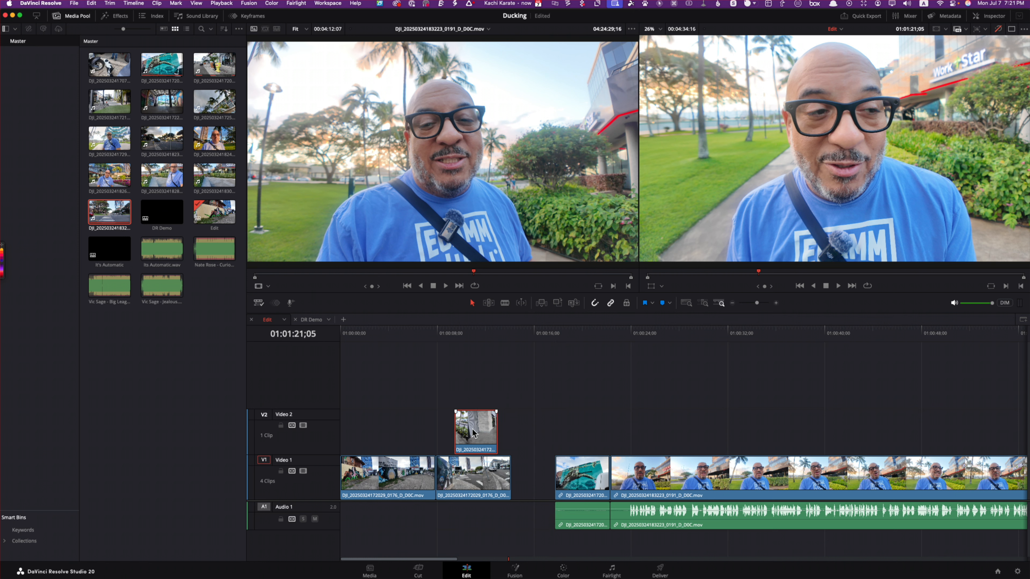
Step: Ripple delete the gap on Video 1 and align the Video 2 clip's end with the cut before the turtle mural clip
click(529, 462)
click(476, 431)
click(541, 468)
right_click(527, 476)
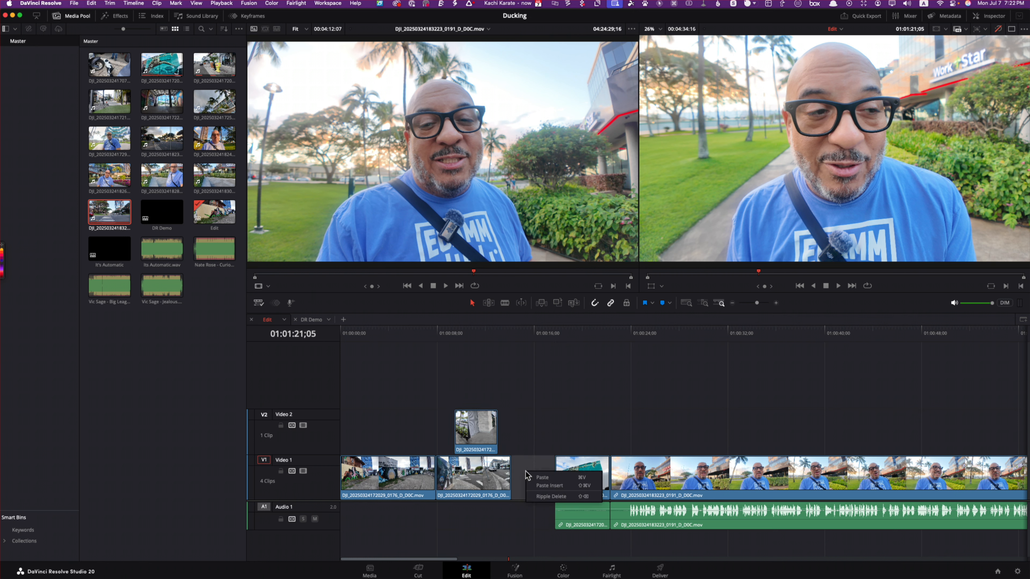
click(551, 496)
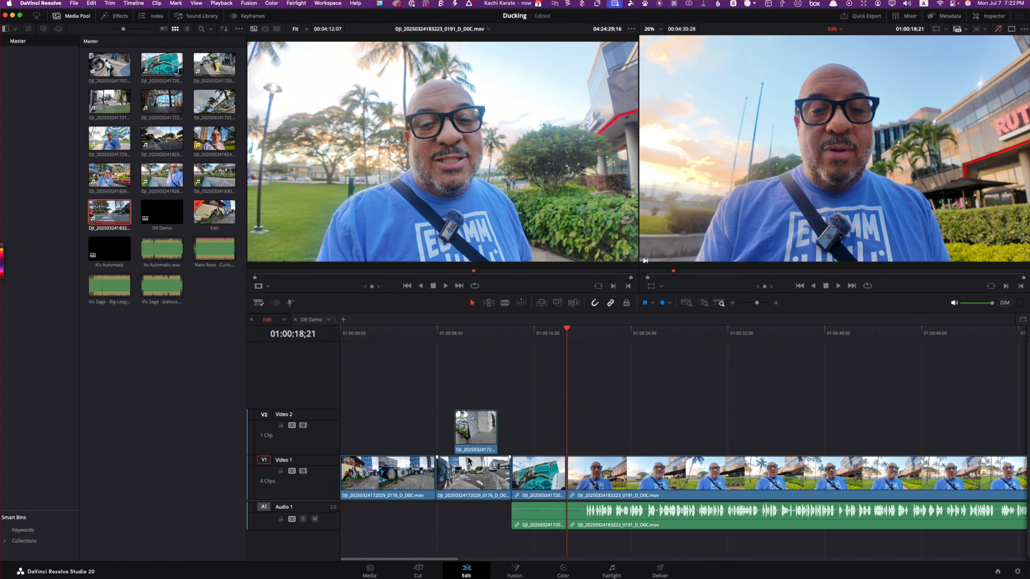
mouse_move(482, 438)
mouse_down()
mouse_move(503, 468)
mouse_move(486, 470)
mouse_move(514, 477)
mouse_move(497, 427)
mouse_up()
mouse_move(541, 480)
mouse_down()
mouse_move(597, 479)
mouse_move(541, 480)
mouse_up()
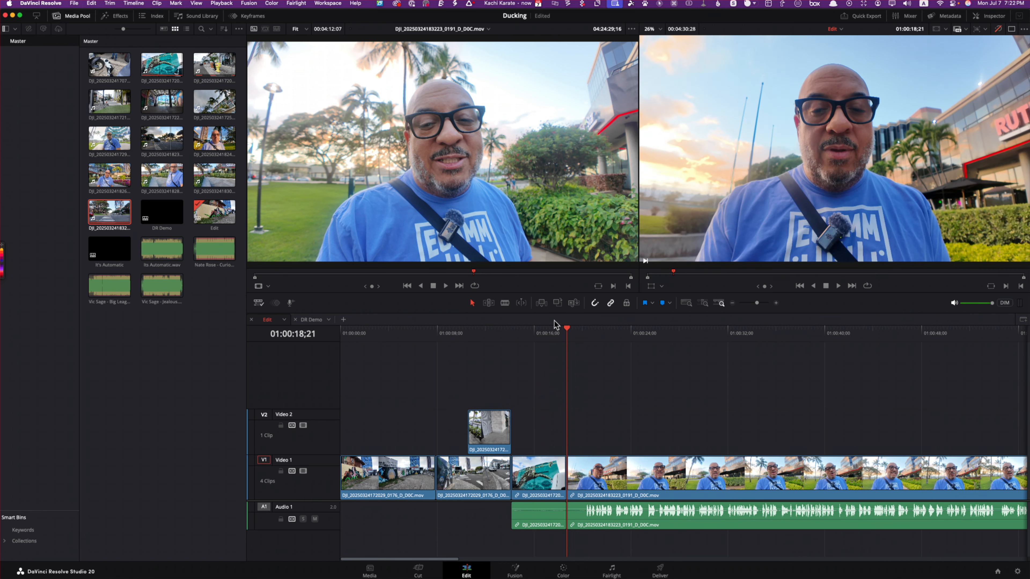
Step: Select all Video 1 clips forward from 01:00:15;28, and move the playhead to 01:00:16;02
drag(569, 333, 534, 343)
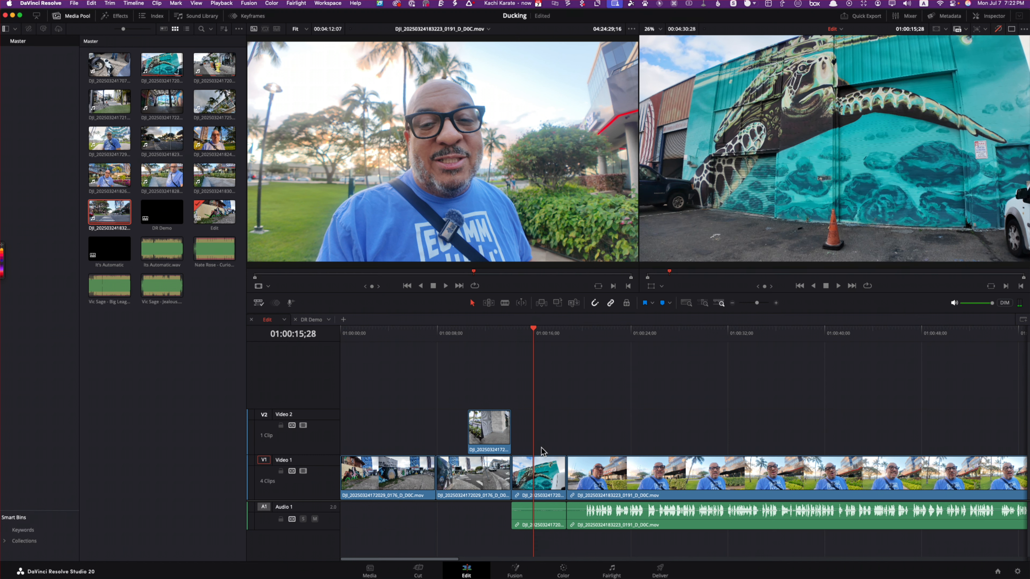
key(y)
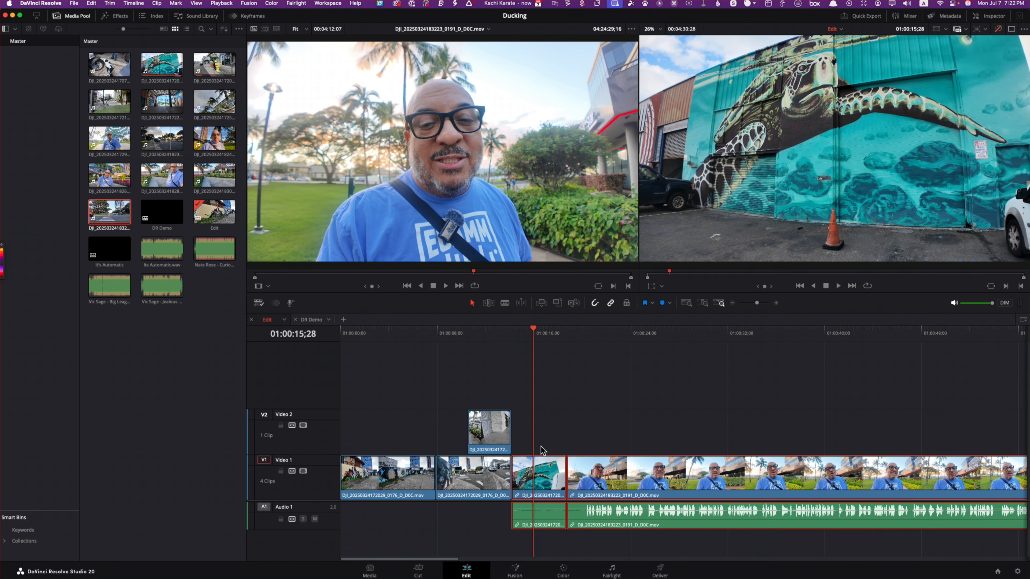
right_click(535, 329)
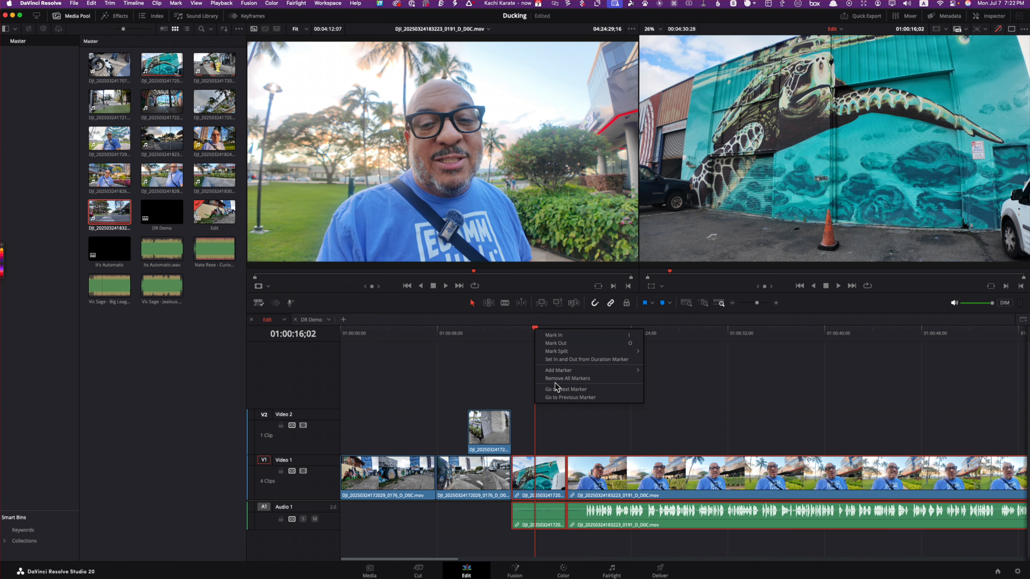
click(608, 428)
Step: Switch to Trim Edit Mode and slip the contents of the Video 2 clip slightly
click(489, 303)
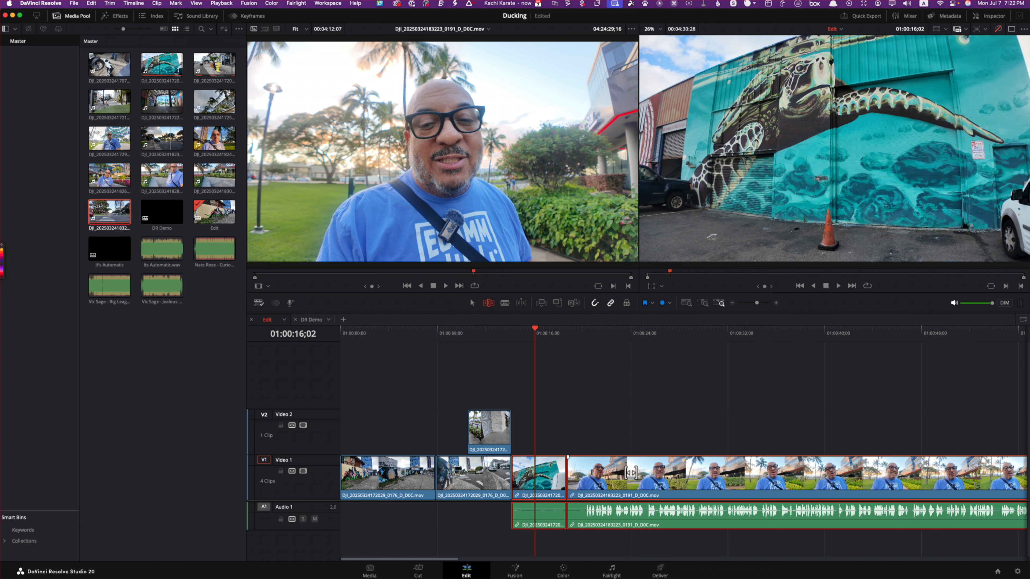
click(527, 476)
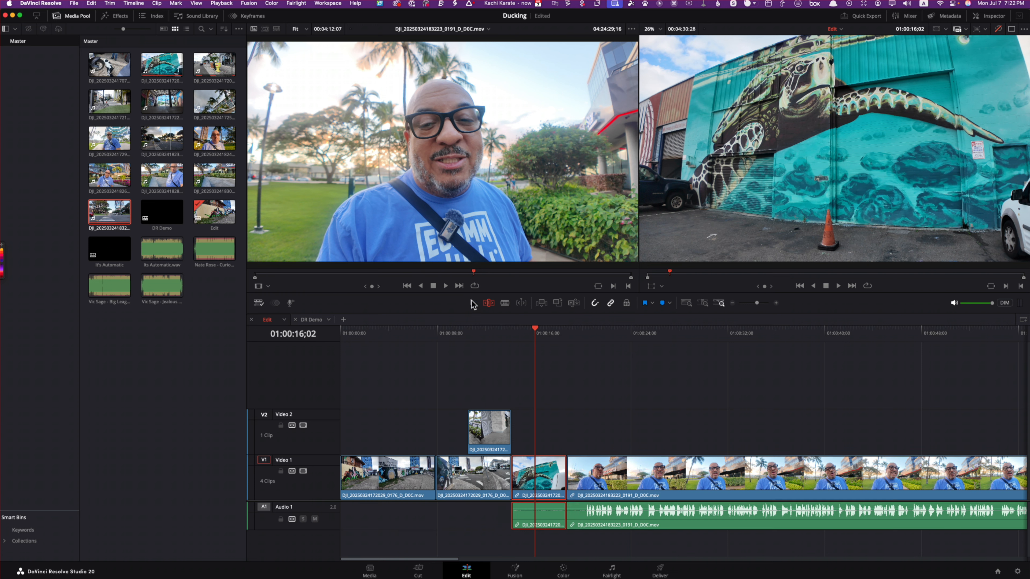
click(553, 381)
drag(509, 426, 503, 425)
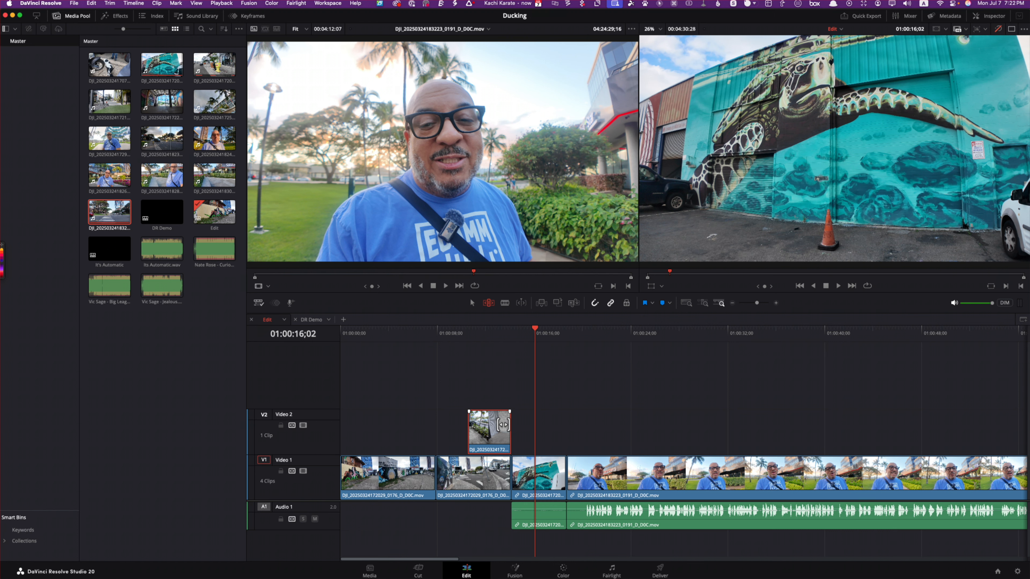
Step: Undo the Video 2 clip's slip and shift and the gap's ripple delete, and move the playhead to 01:00:22;09
key(super+z)
key(super+z)
key(super+z)
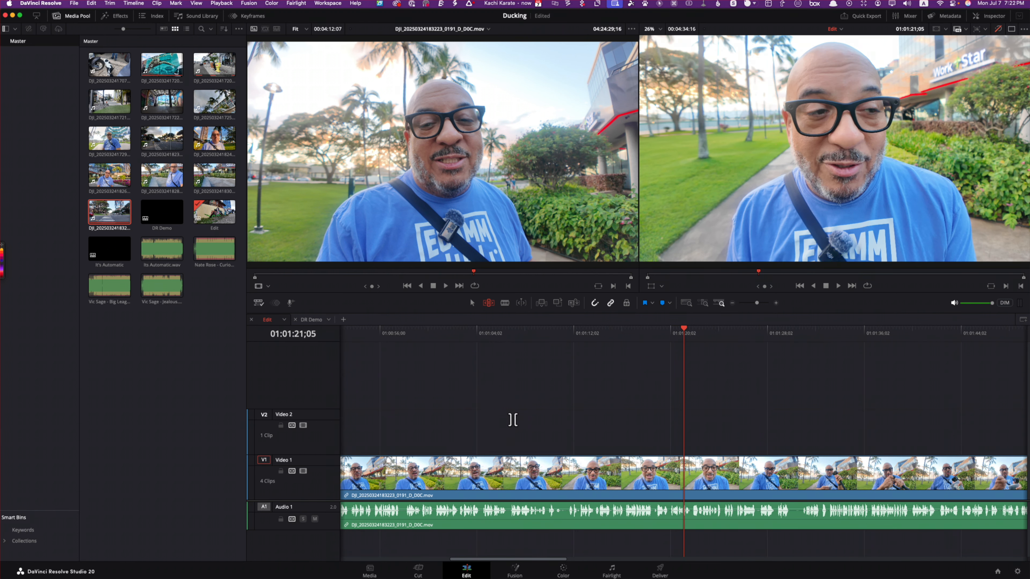
key(Up)
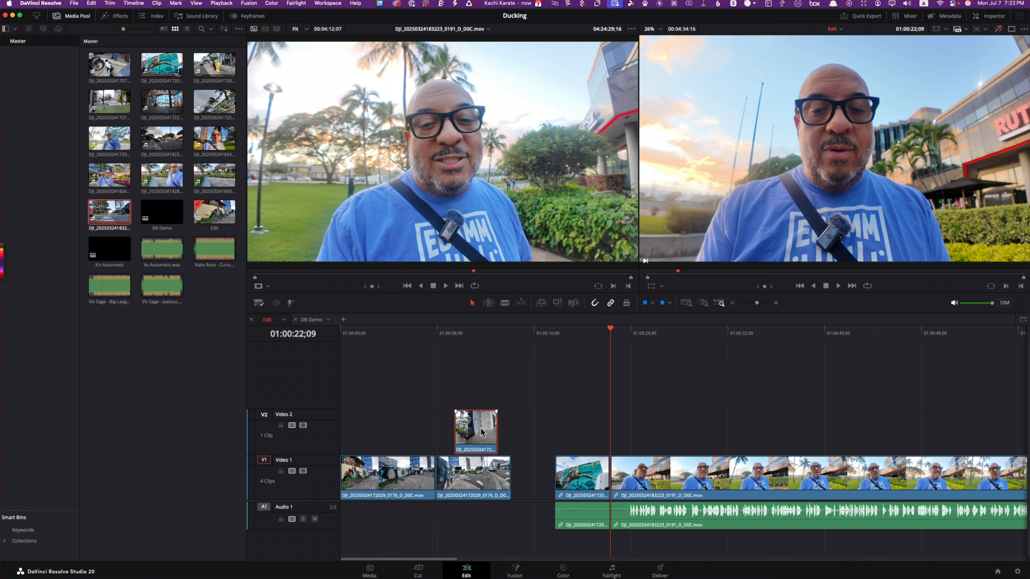
Step: Move the Video 2 clip back down into the gap on Video 1 and slip its contents in Trim Edit Mode
drag(482, 432, 534, 462)
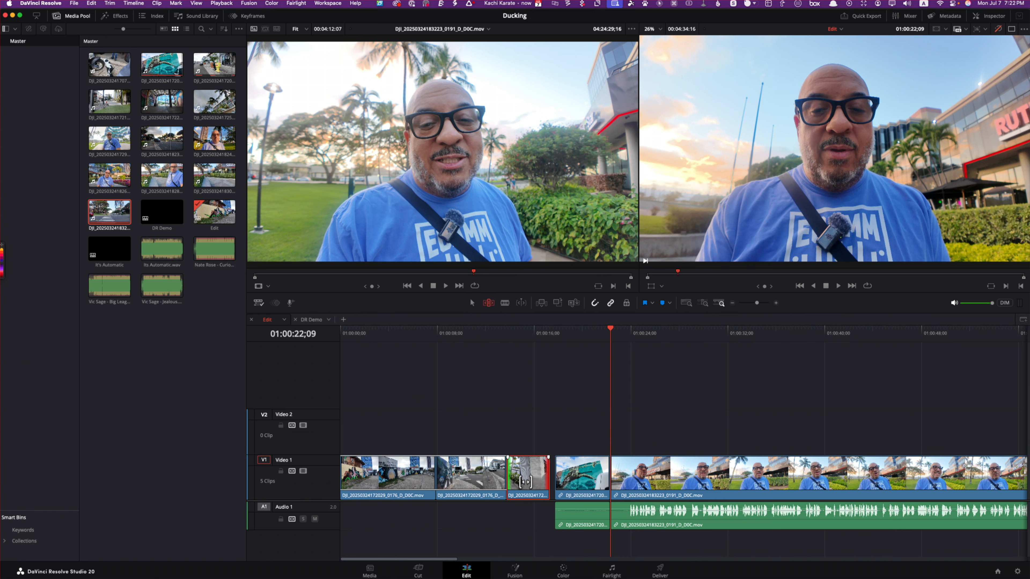
drag(525, 482, 613, 483)
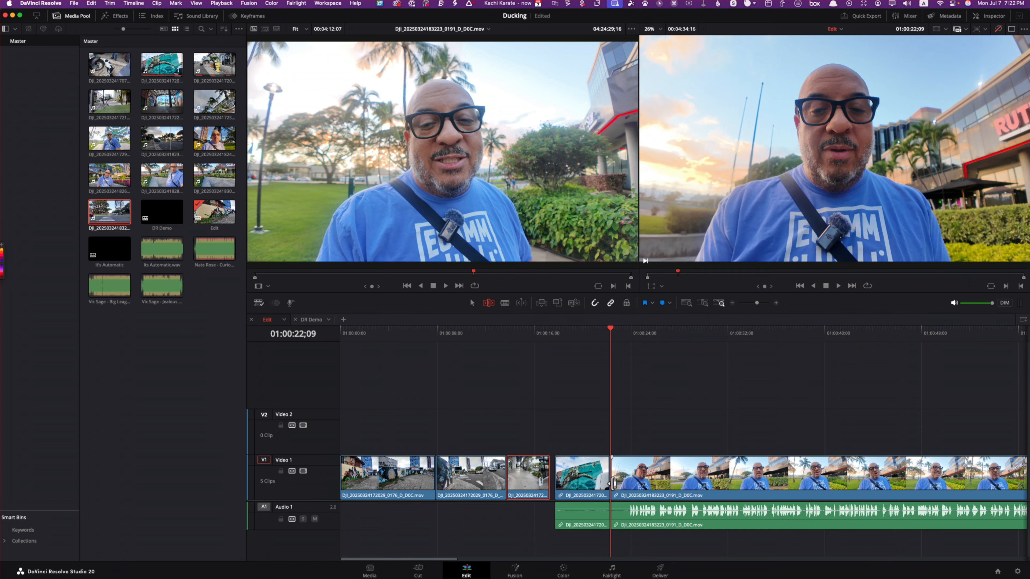
drag(527, 480, 532, 479)
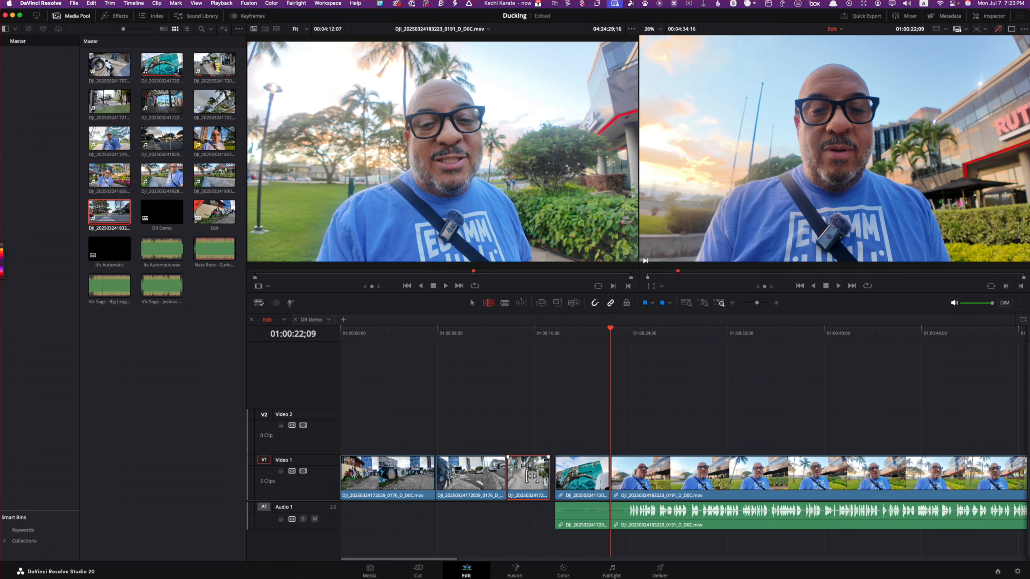
Step: Place the playhead at 01:00:16;10 within the third Video 1 clip and slip its contents further
click(538, 331)
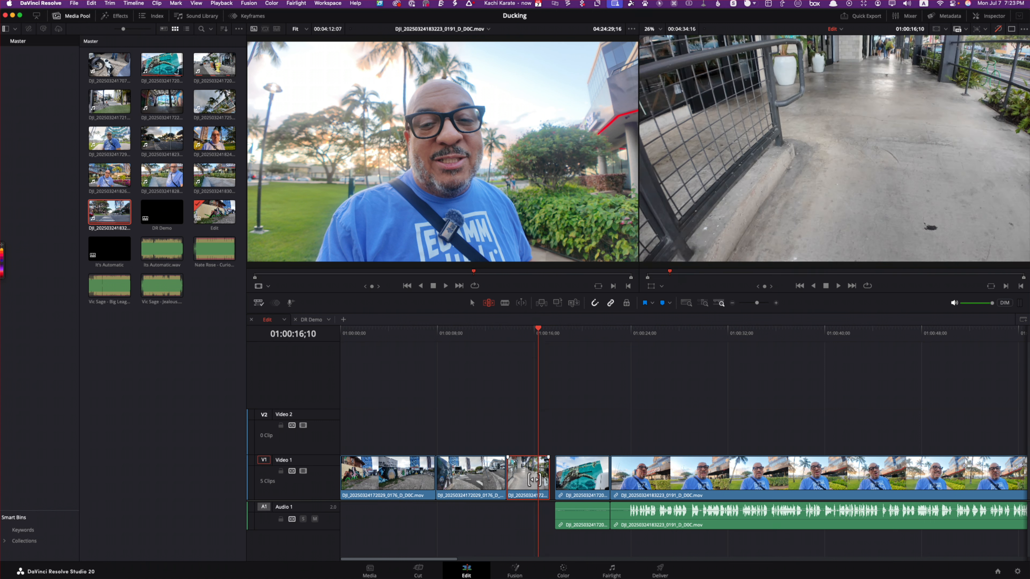
drag(520, 470, 537, 476)
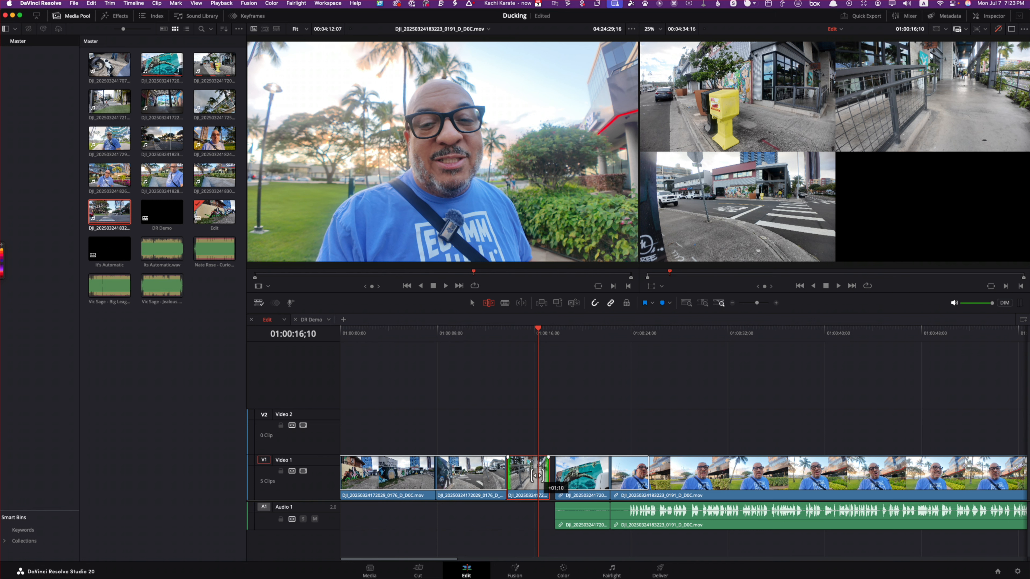
drag(536, 474, 537, 475)
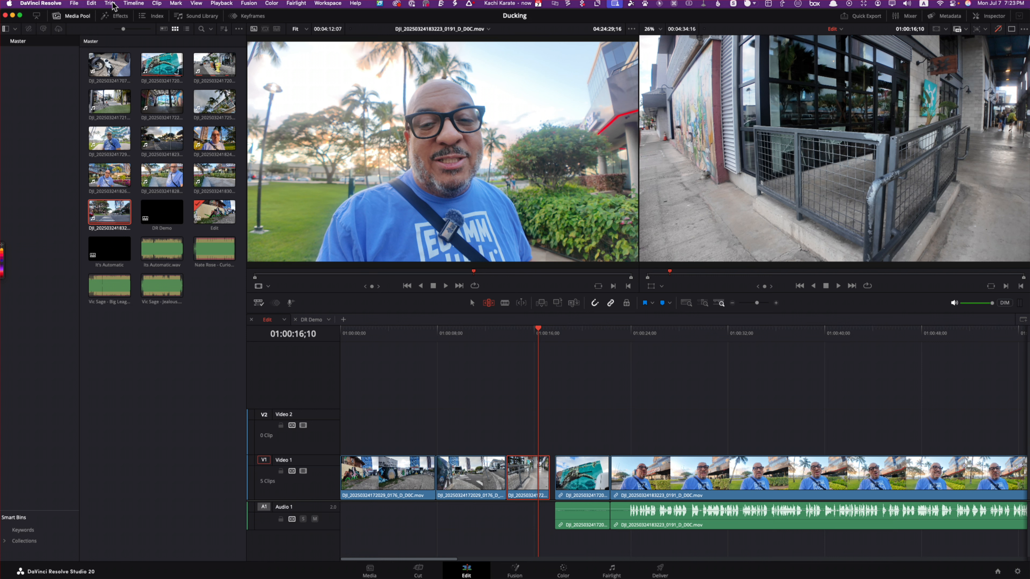
Step: Select all the clips in the Edit timeline and delete the gaps between them
click(92, 4)
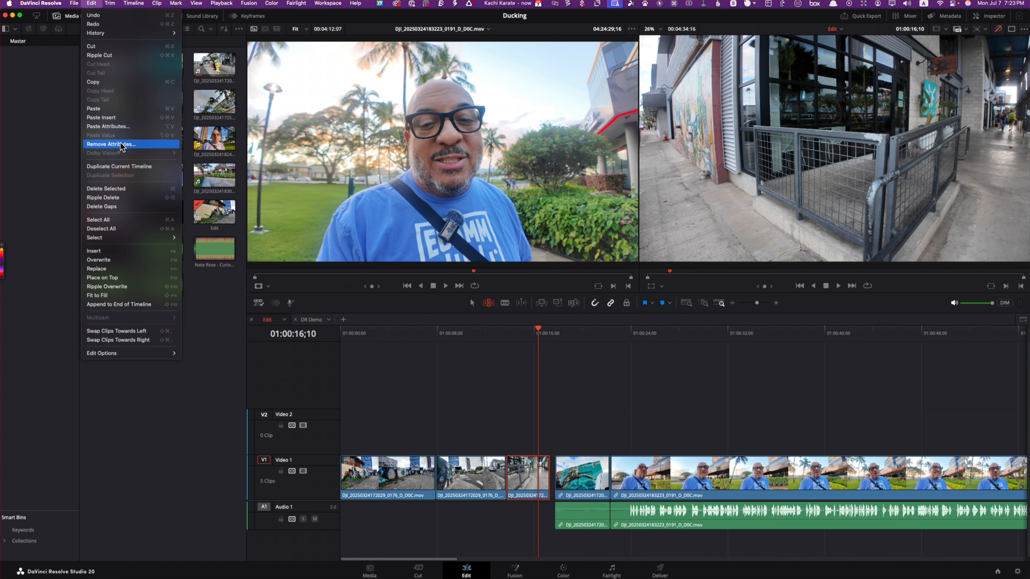
click(125, 206)
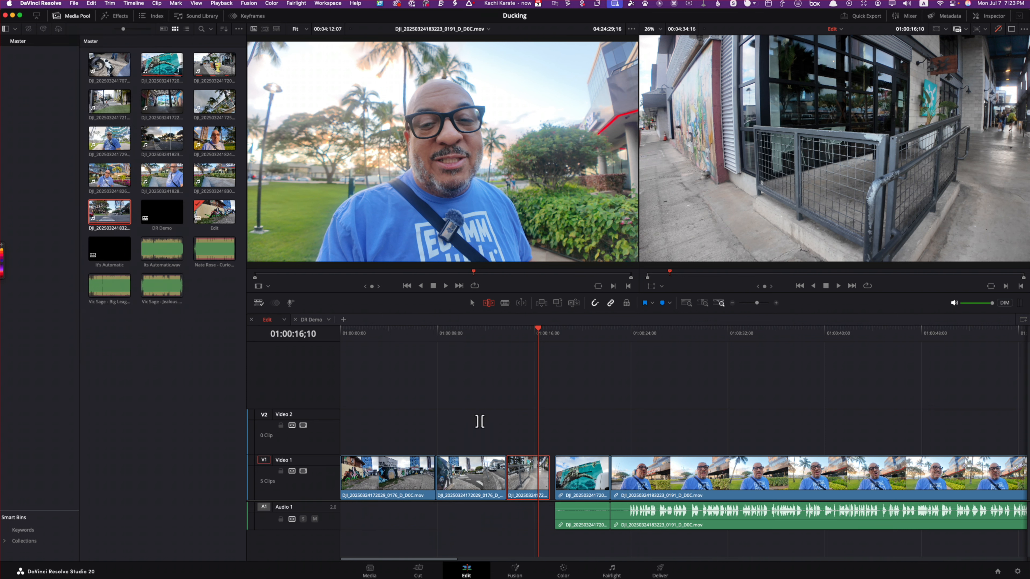
key(super+a)
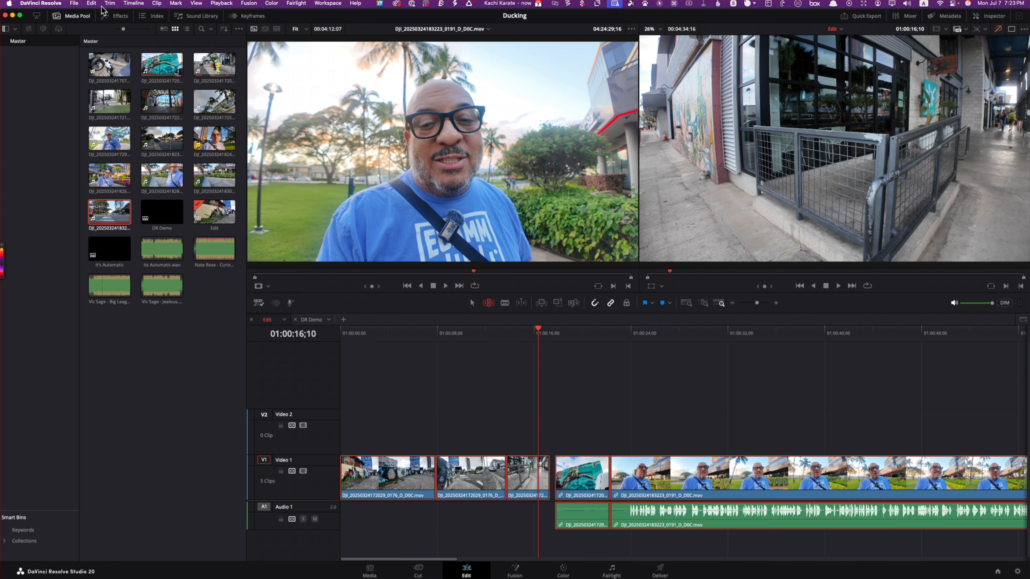
click(93, 4)
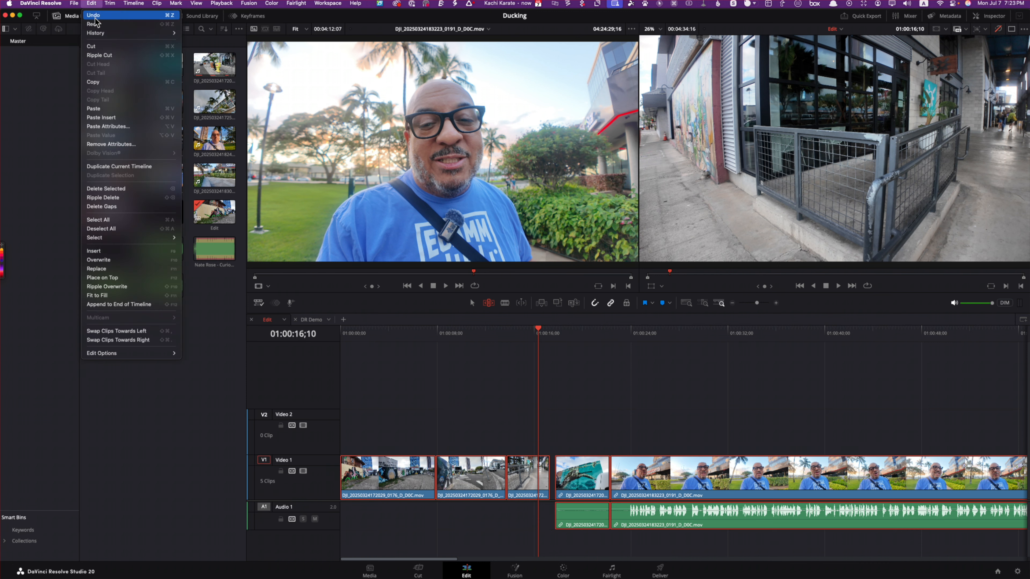
click(138, 207)
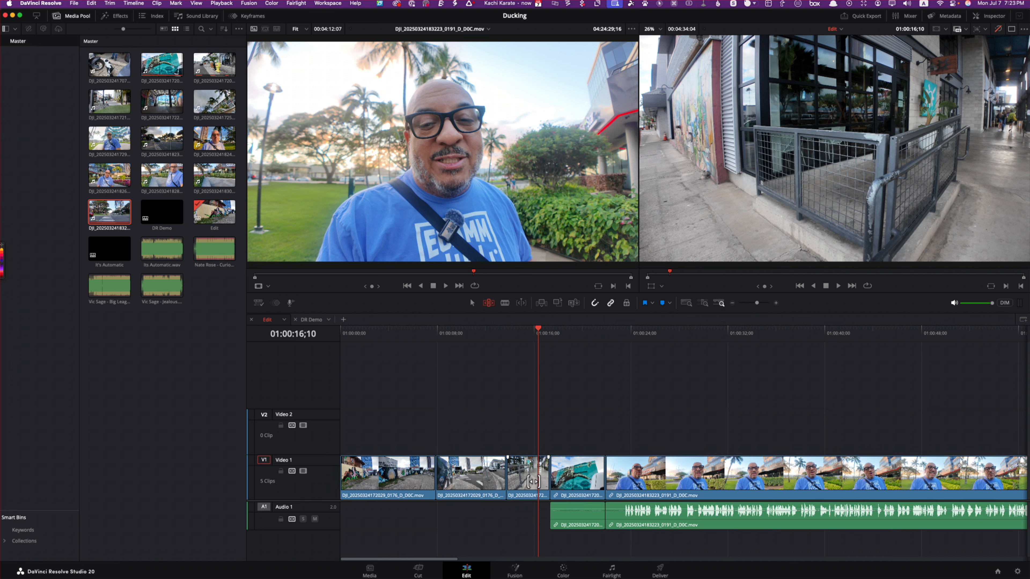
Step: Move the playhead to 01:00:23;03 and split the fifth Video 1 clip with its linked audio at 01:00:23;14 in Blade Edit Mode
drag(533, 481, 533, 474)
click(505, 302)
drag(535, 326, 620, 353)
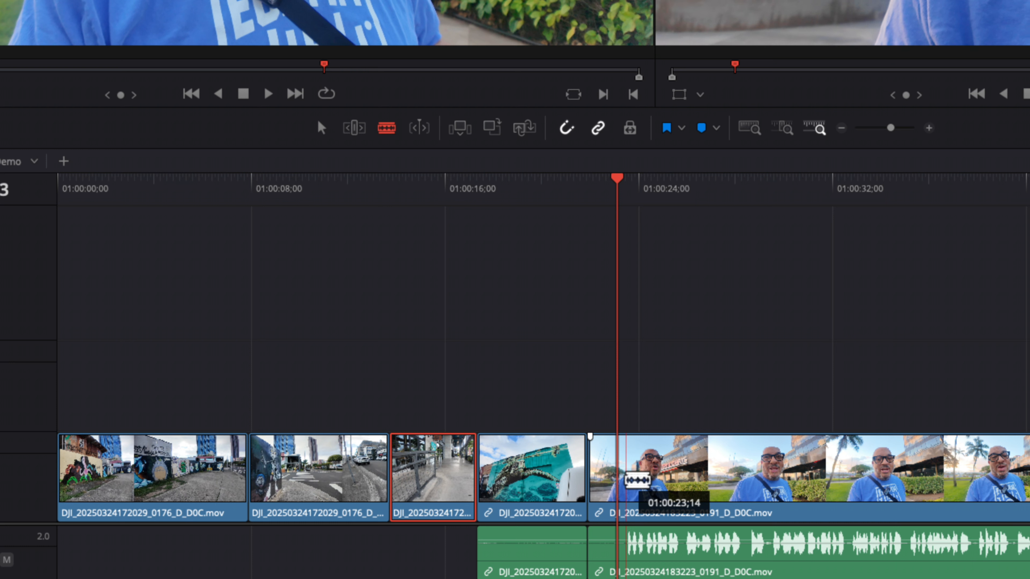
click(627, 481)
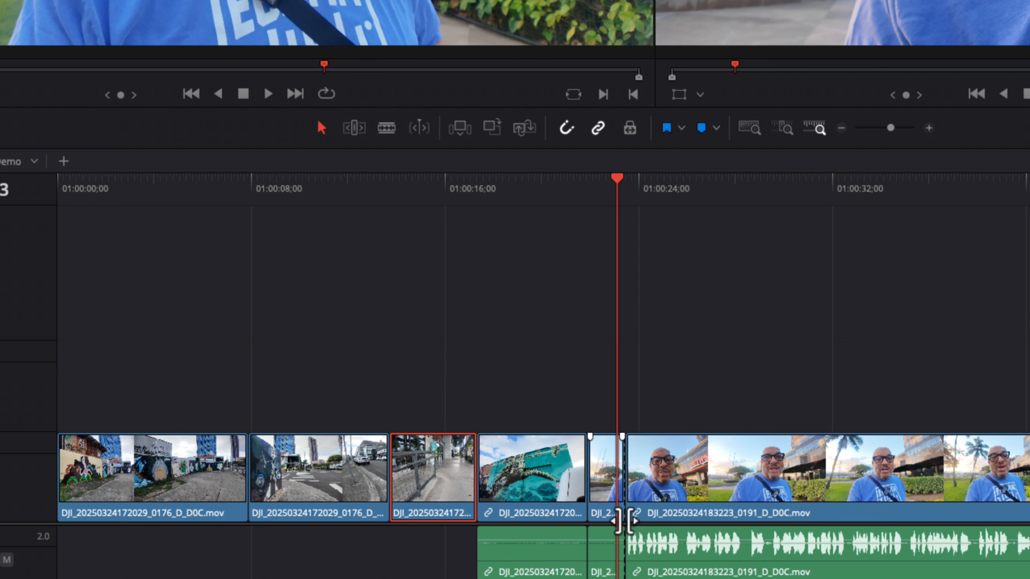
Step: Delete the short segment before the new cut, with its linked audio, leaving a gap in the timeline
scroll(617, 521, up, 2)
click(660, 493)
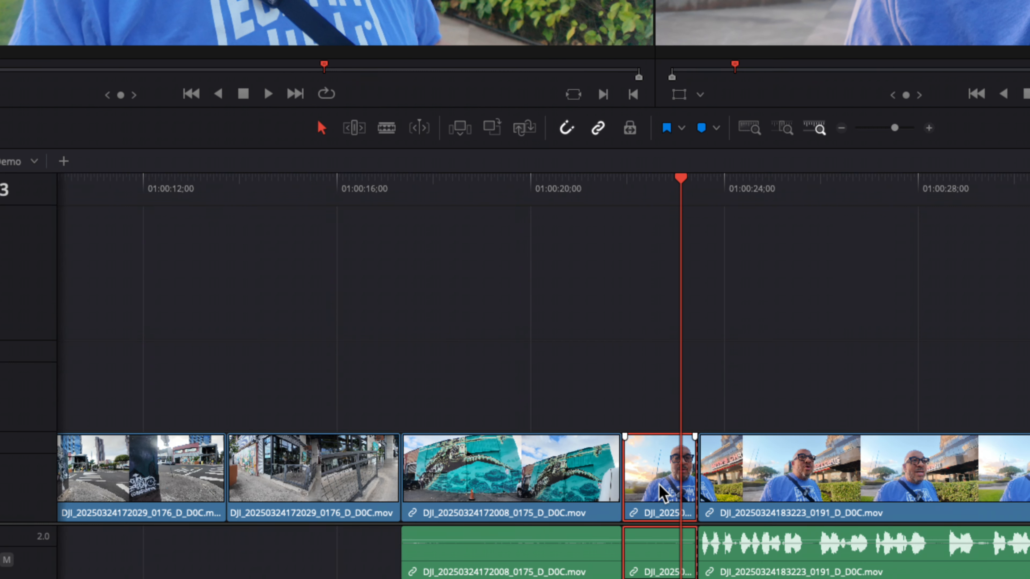
key(BackSpace)
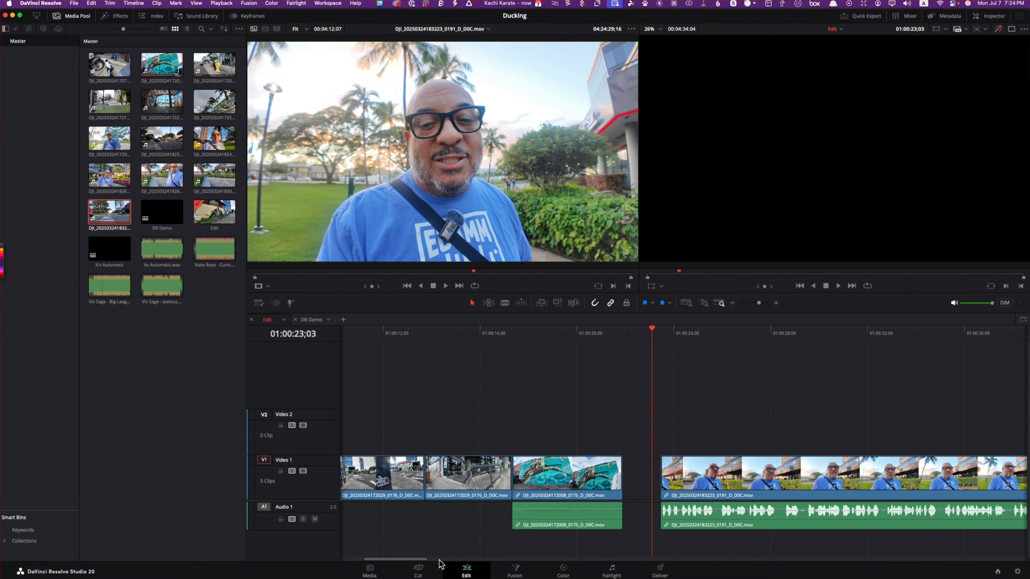
Step: Switch to the Cut page and delete the gap before the last clip on track 1
click(427, 571)
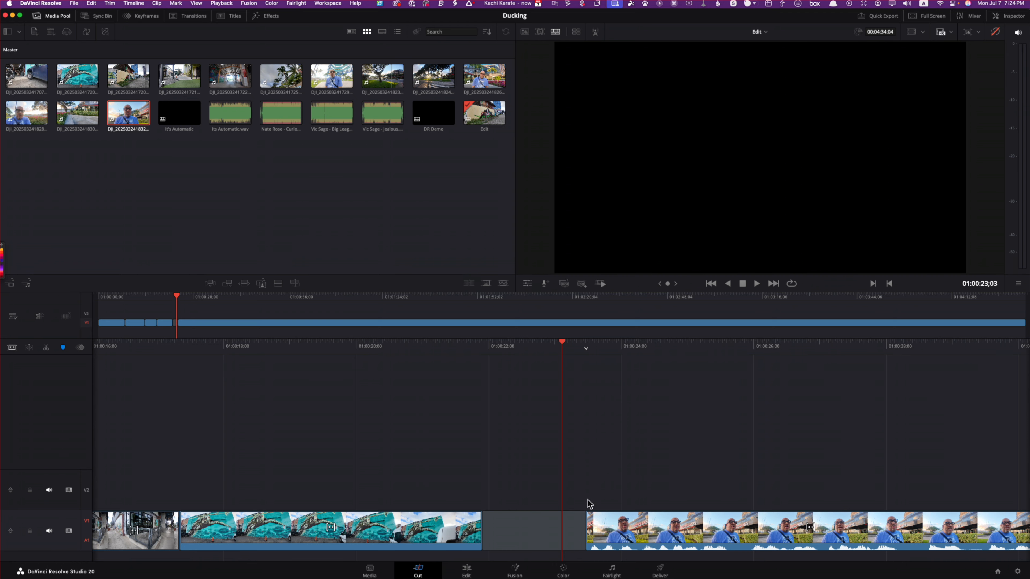
click(544, 540)
key(Delete)
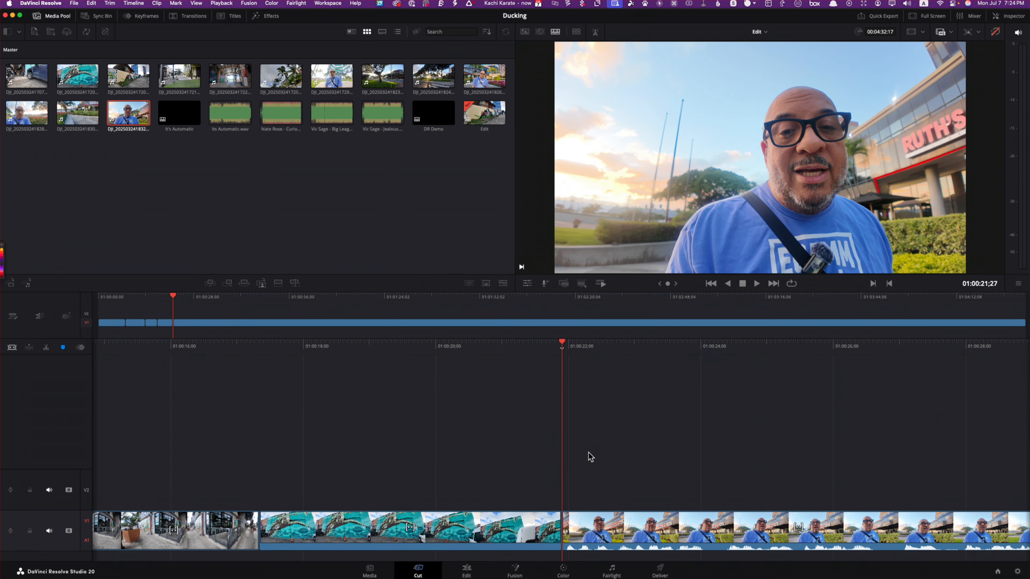
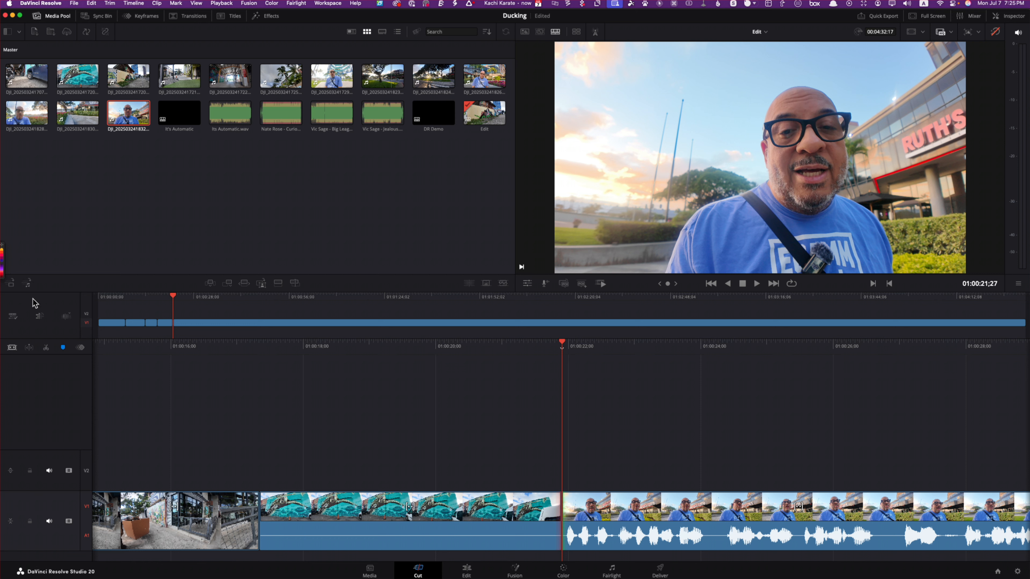
Step: Enable Trim to Audio and trim the cut between the turtle mural clip and the last clip by one frame
click(13, 317)
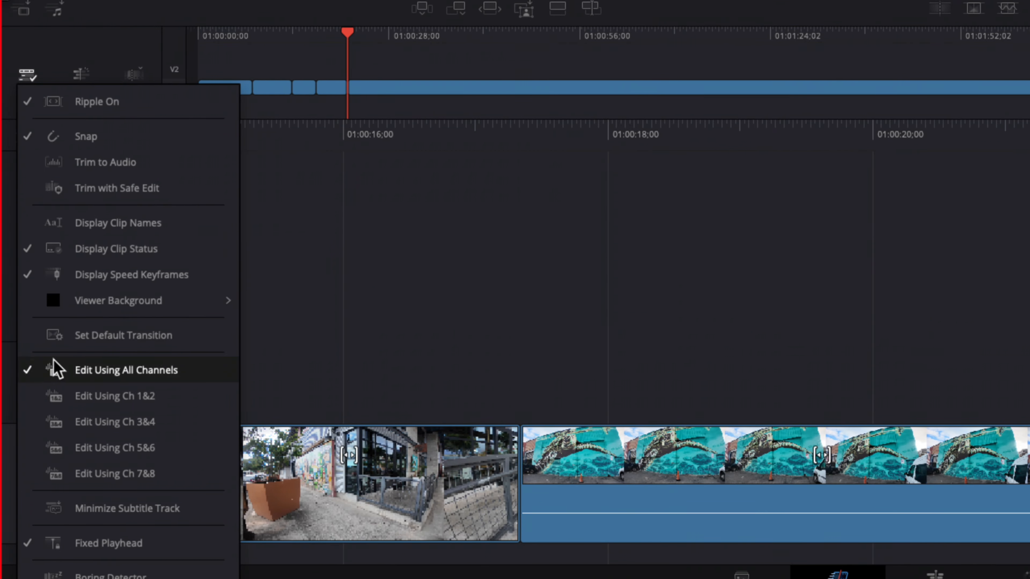
click(112, 163)
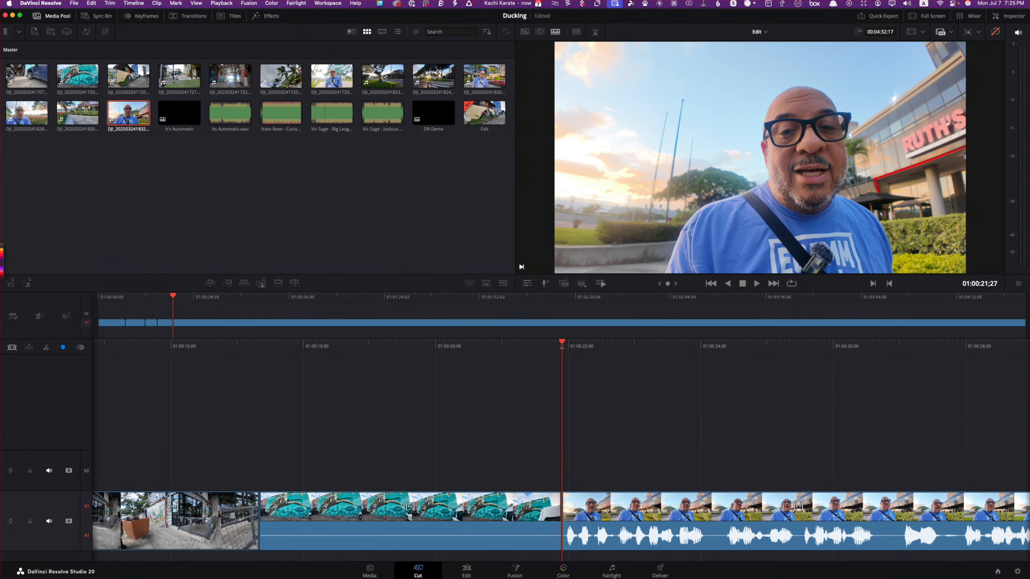
click(563, 527)
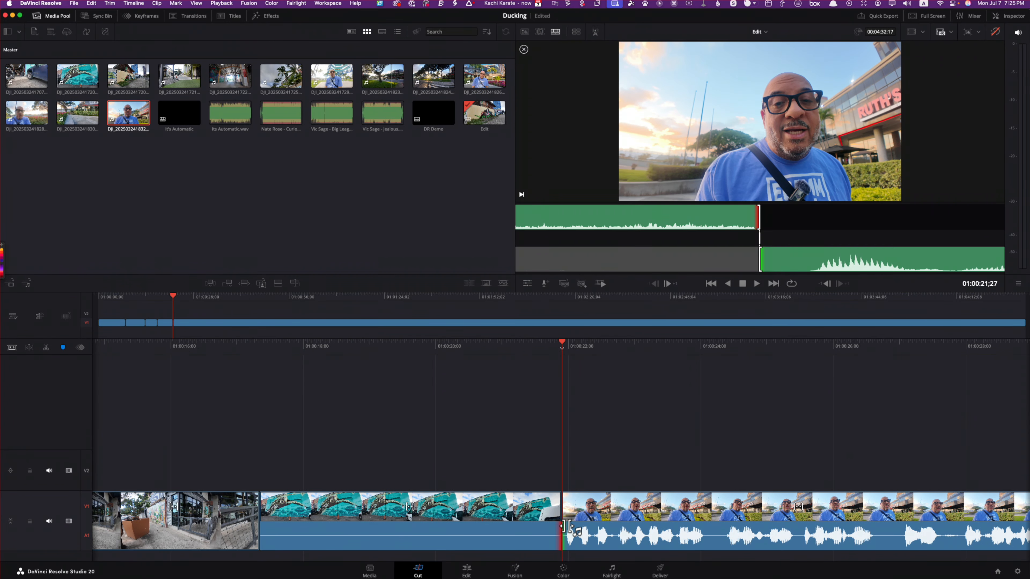
drag(561, 531, 569, 545)
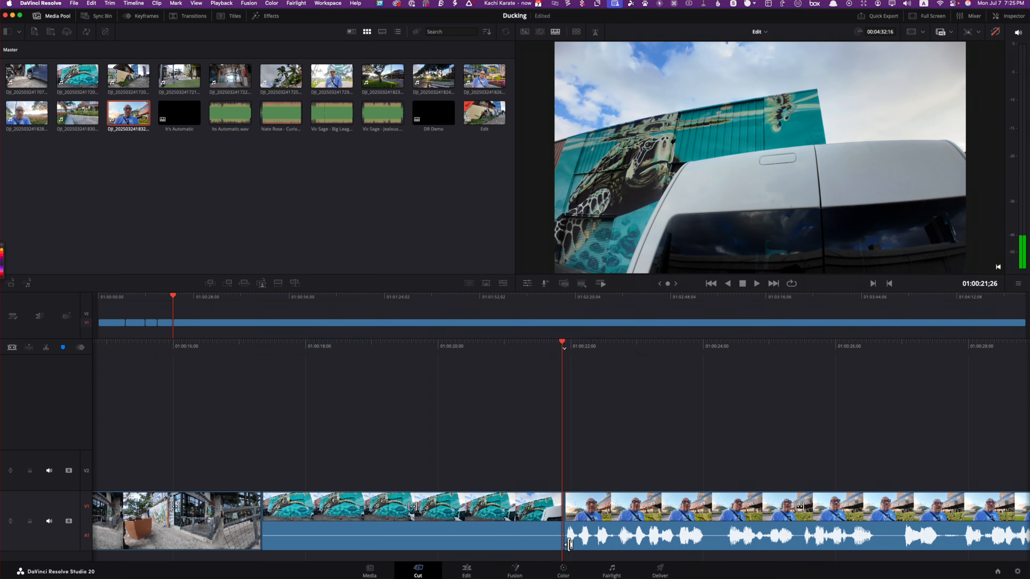
Step: Switch to the Edit page and zoom the timeline out and back in around the playhead
click(466, 571)
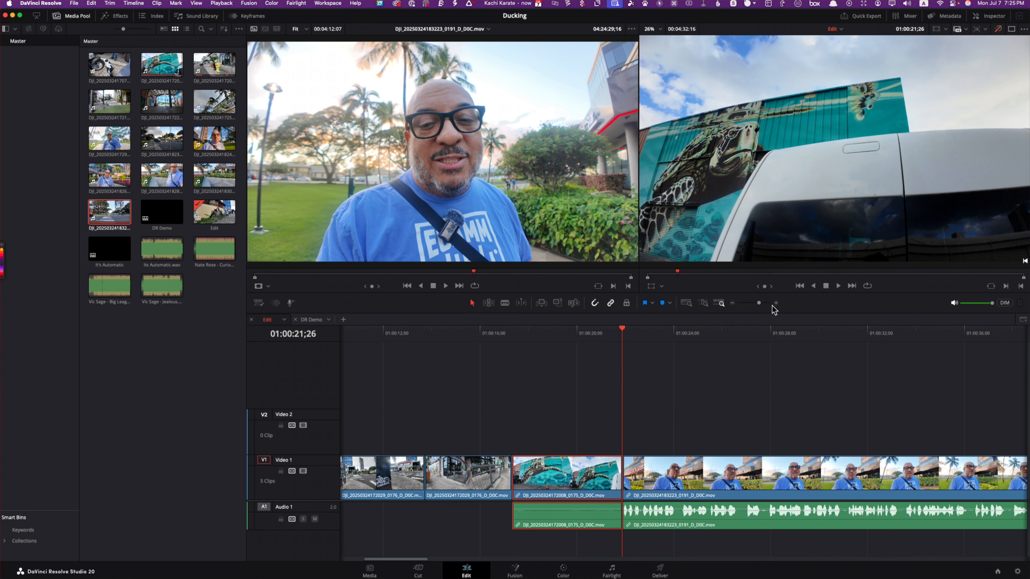
mouse_move(758, 303)
mouse_down()
mouse_move(748, 304)
mouse_move(772, 304)
mouse_move(751, 304)
mouse_up()
click(731, 304)
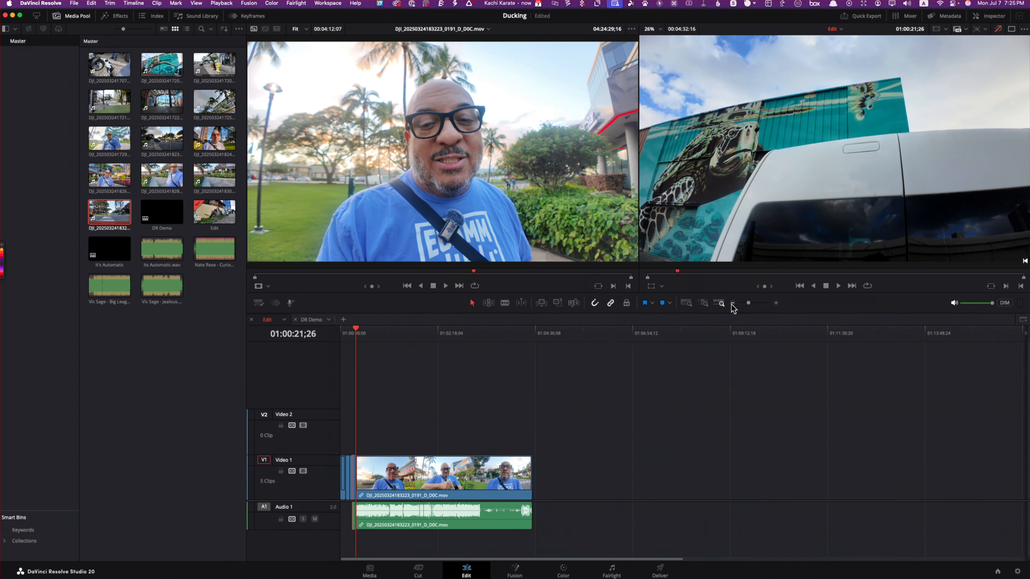
click(774, 304)
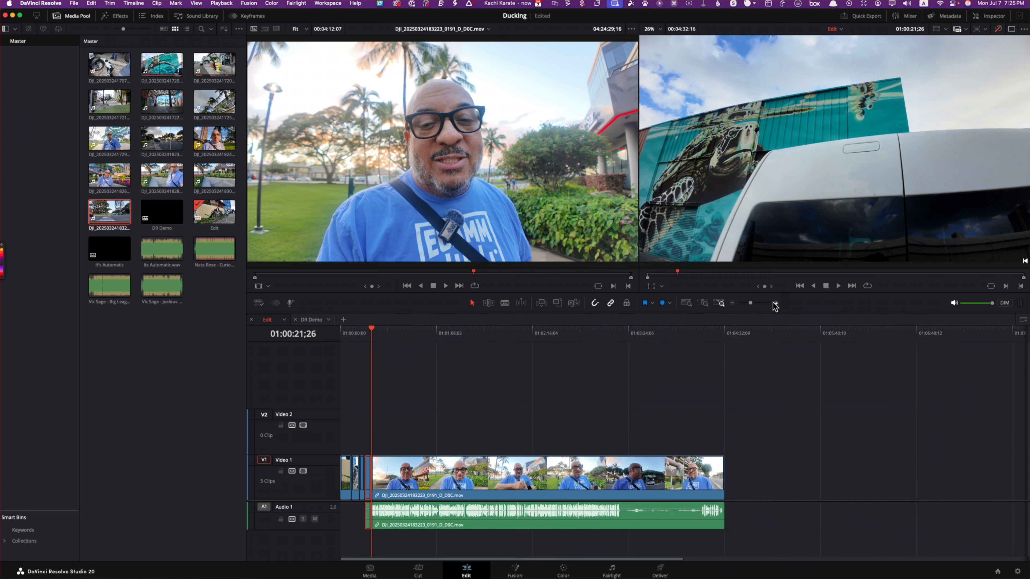
Step: Fit the whole timeline with Full Extent Zoom, and zoom in around the cut before the last clip
click(685, 304)
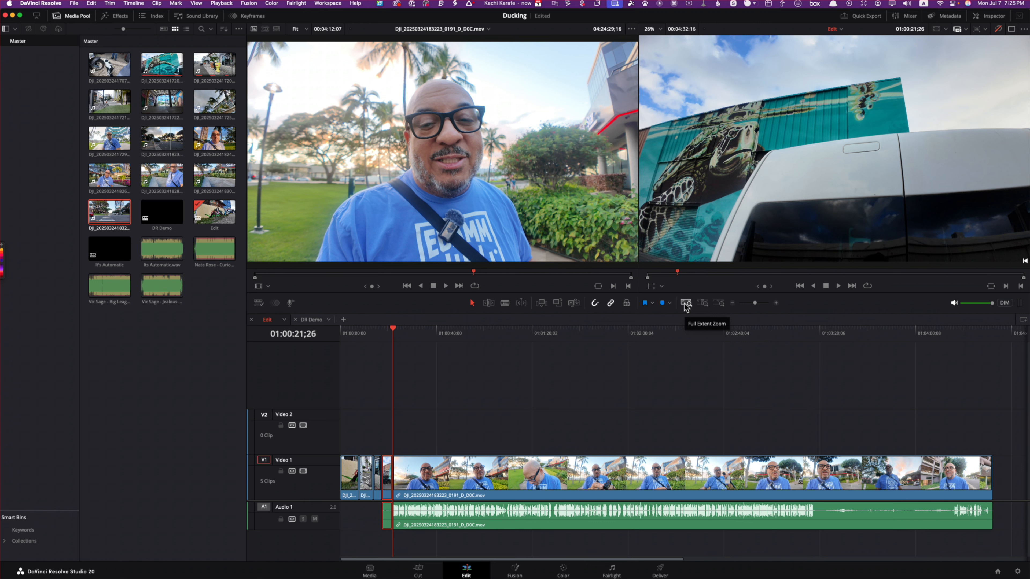
drag(754, 303, 766, 303)
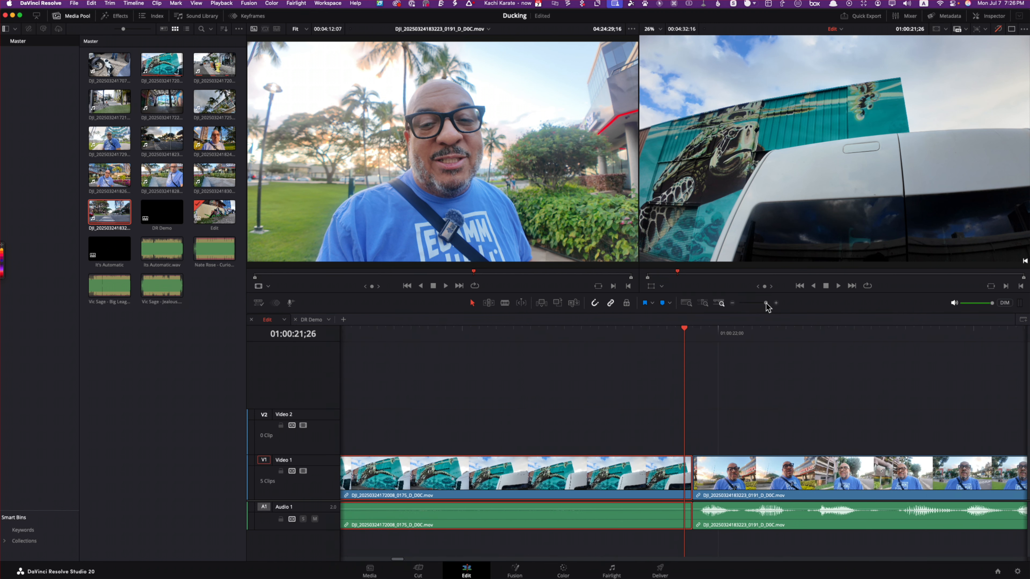
key(shift+z)
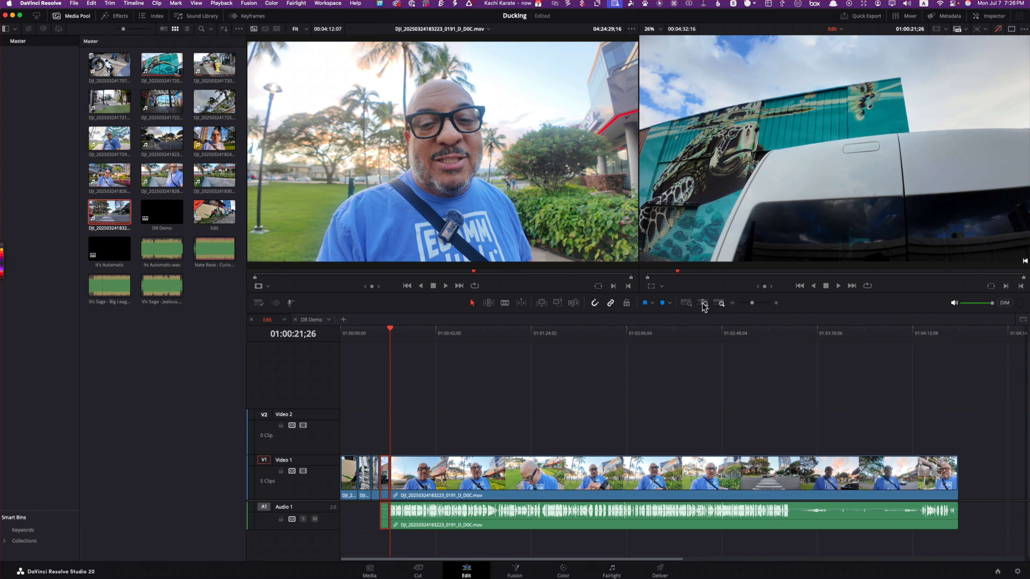
drag(755, 302, 761, 303)
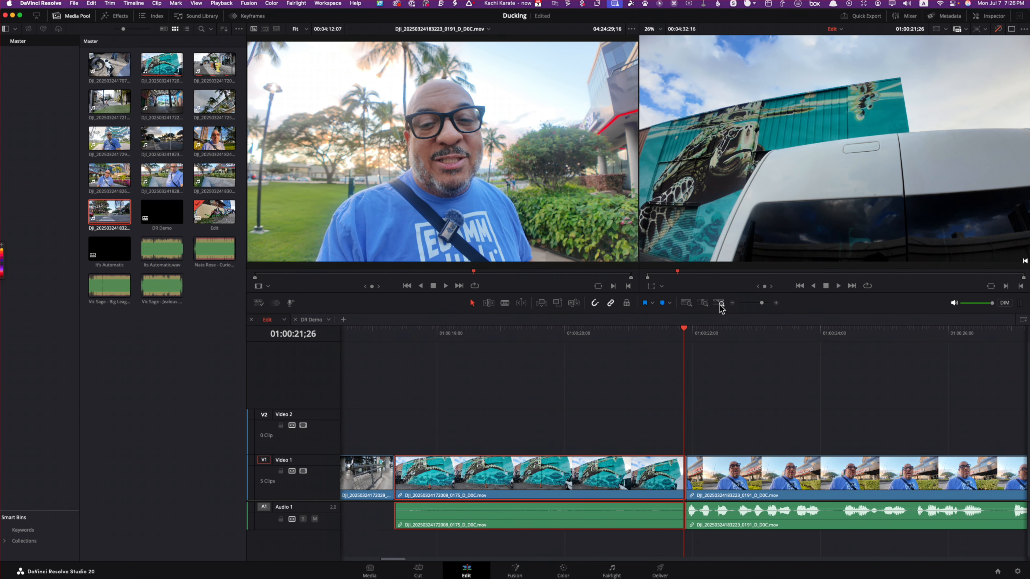
Step: Move the playhead to 01:00:24;00 in the last clip and center the timeline view on it with Detail Zoom
click(704, 303)
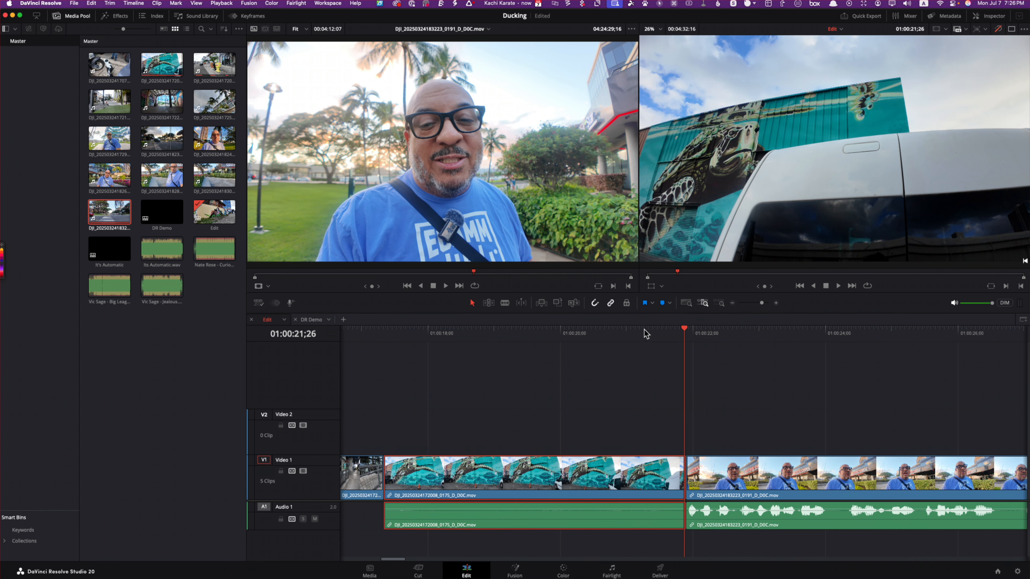
click(591, 333)
click(704, 304)
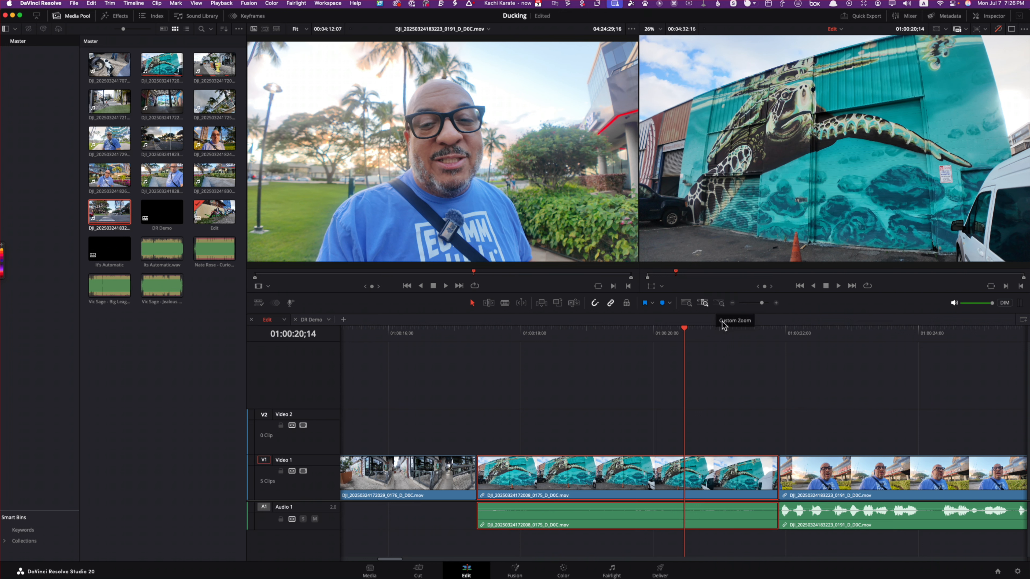
drag(684, 328, 918, 328)
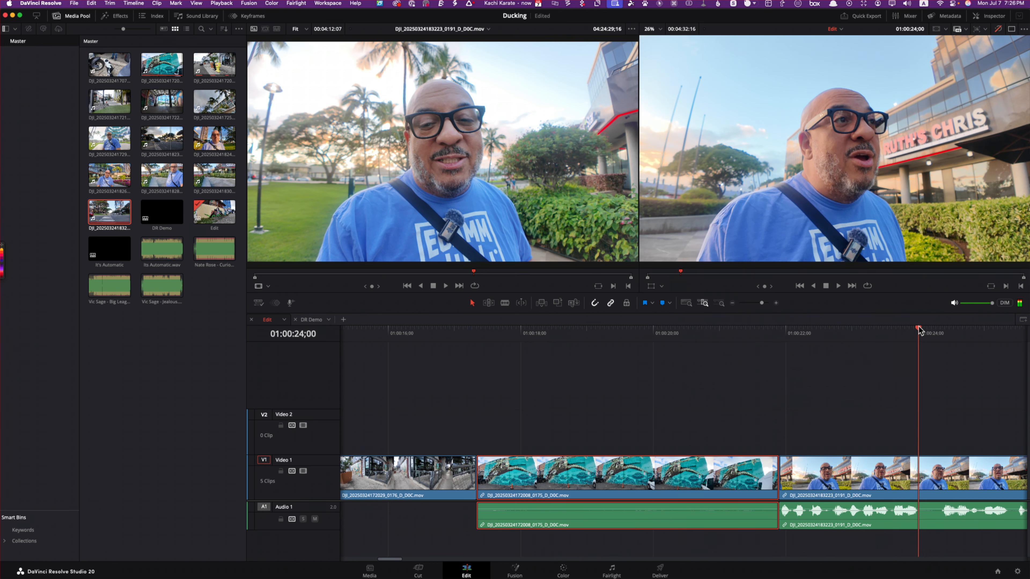
click(703, 304)
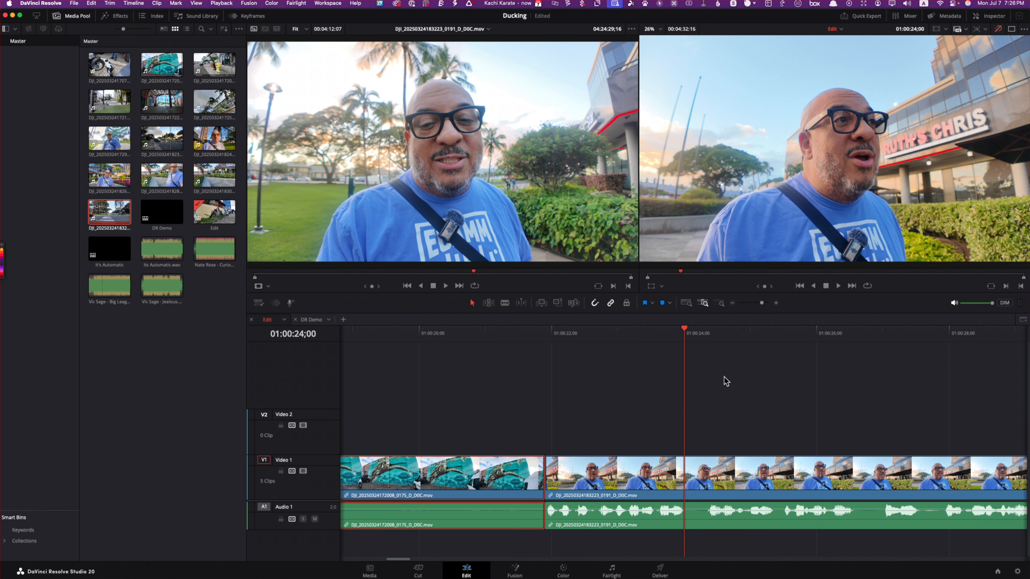
Step: Set a closer Custom Zoom level around the playhead and compare it with Full Extent Zoom
click(719, 304)
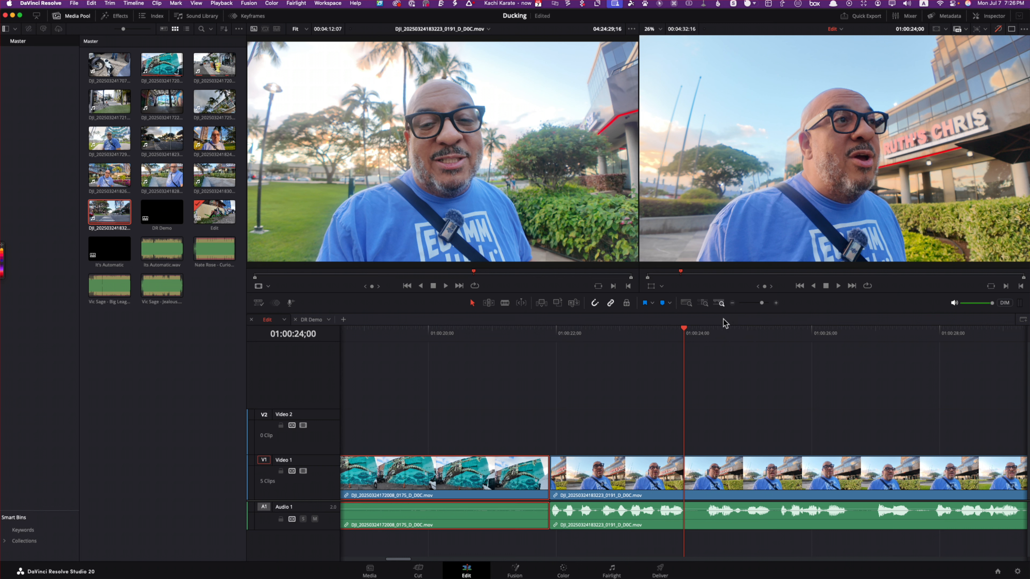
drag(757, 303, 768, 303)
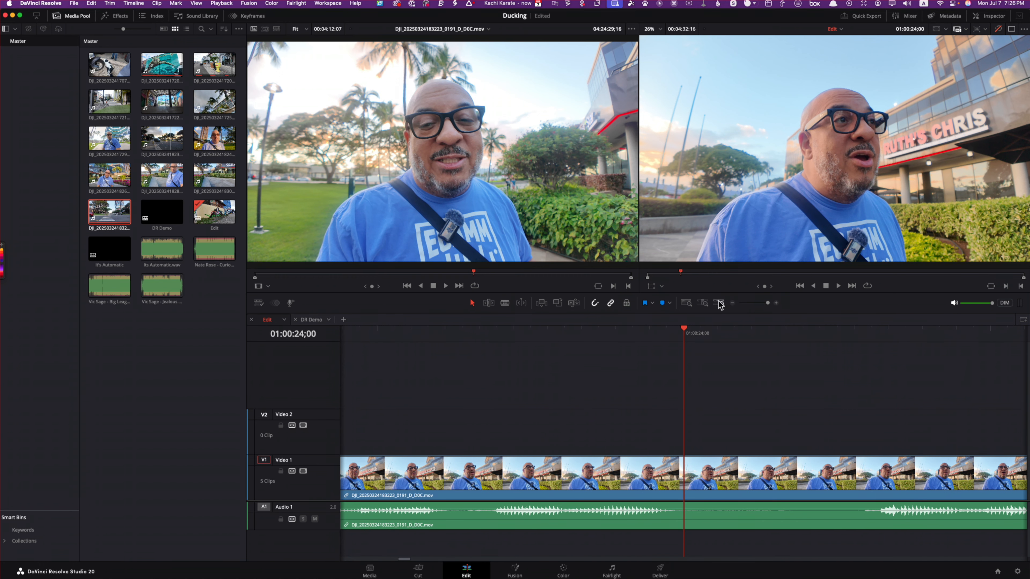
click(685, 303)
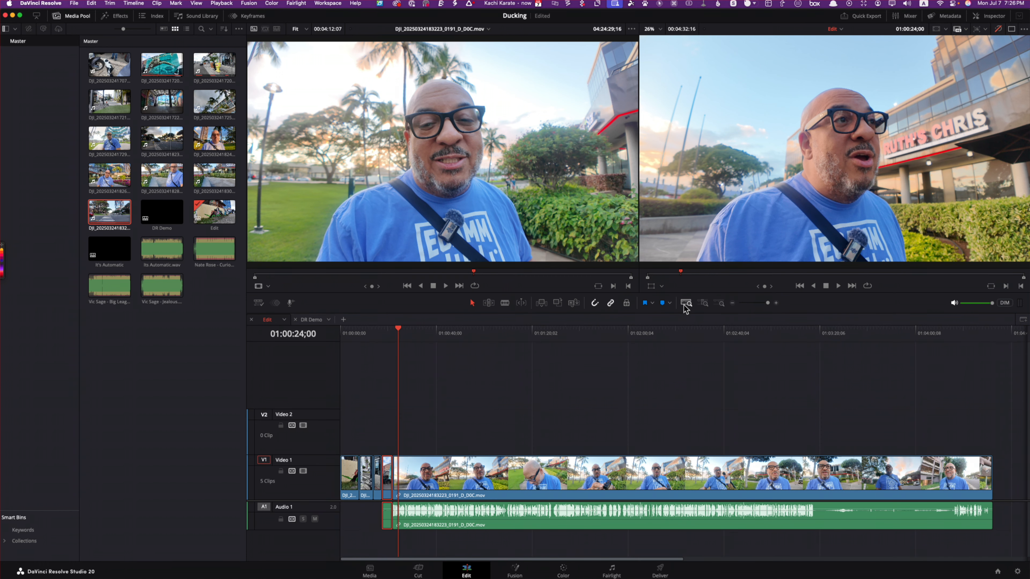
click(719, 303)
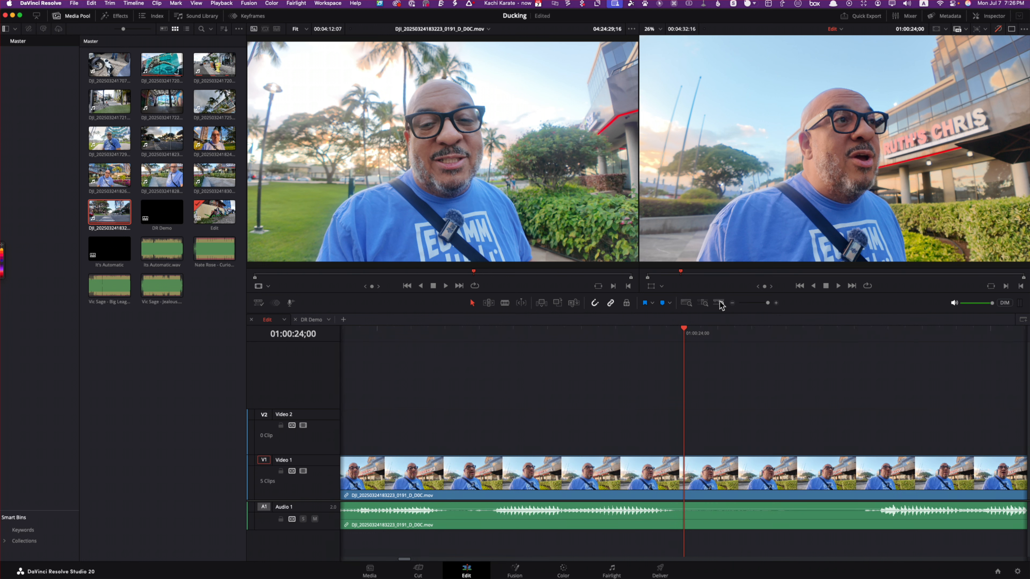
Step: Alternate between Full Extent Zoom and Custom Zoom, and widen the custom level to show the cut before the last clip
click(687, 304)
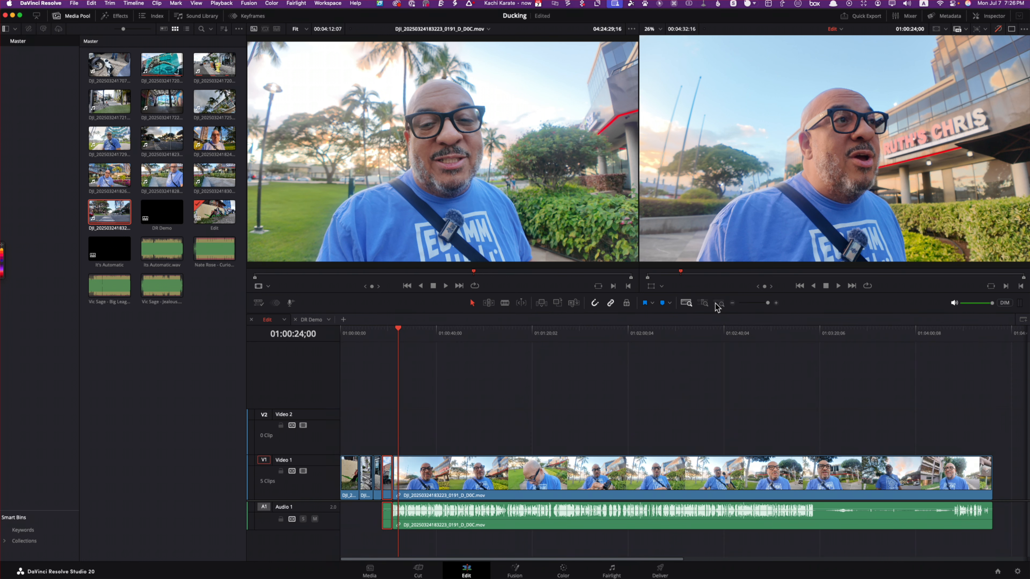
click(718, 304)
click(686, 303)
click(719, 304)
click(687, 303)
click(721, 303)
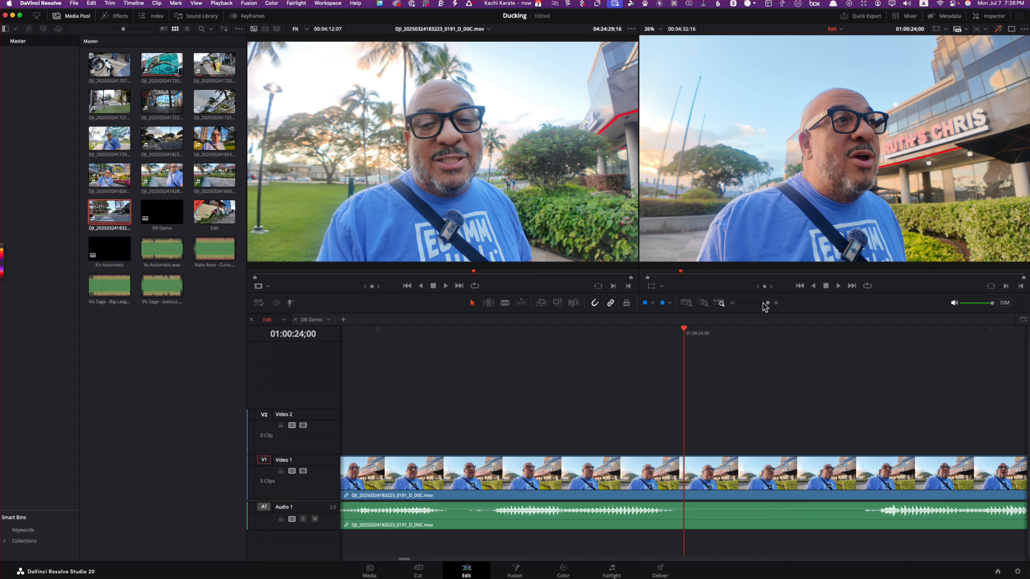
drag(763, 304, 763, 306)
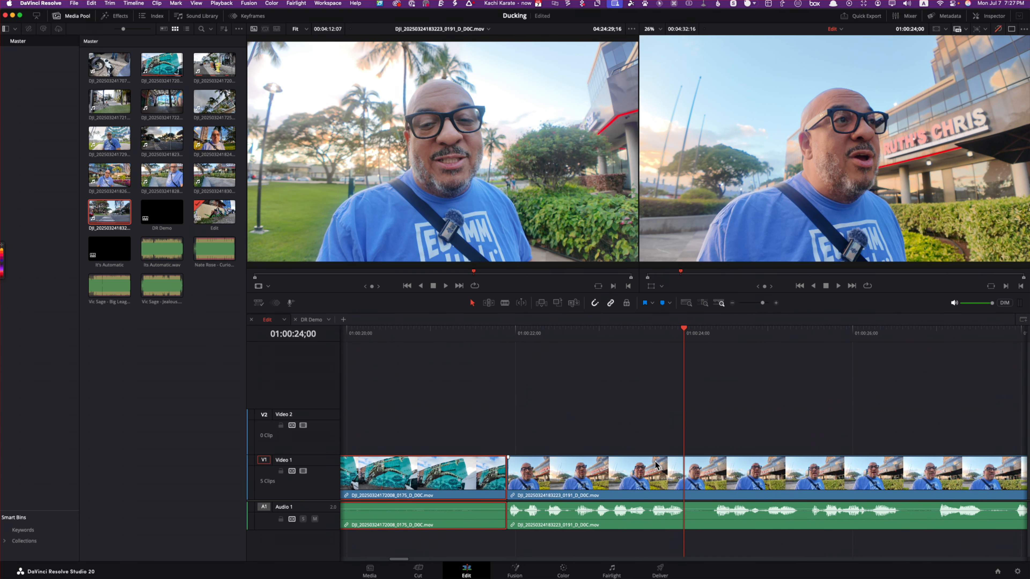
Step: Turn off snapping, move the last clip and its audio away from the turtle mural clip, and undo the moves
click(597, 304)
click(594, 305)
click(601, 485)
drag(537, 483, 576, 483)
click(599, 304)
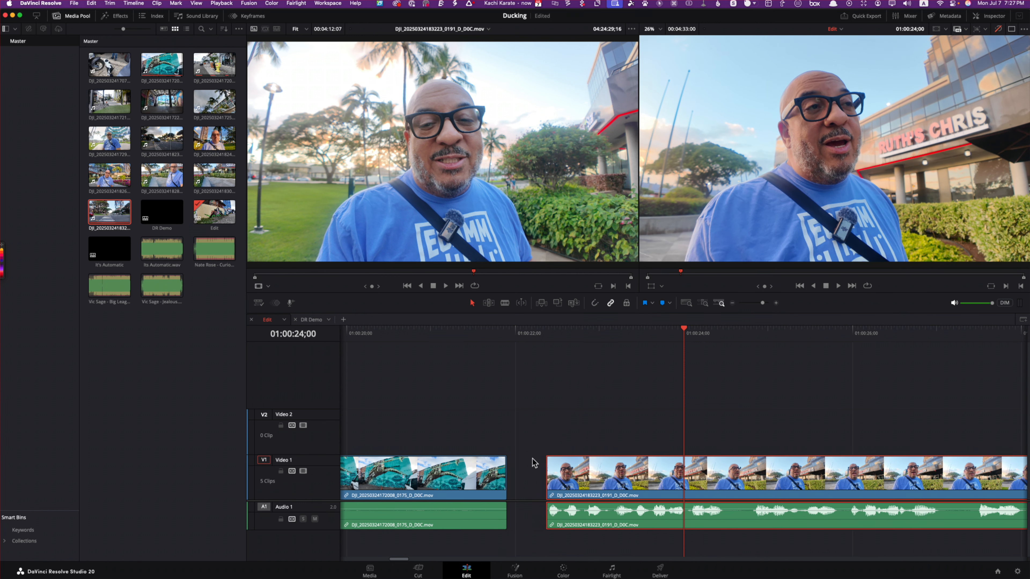
key(super+z)
key(super+z)
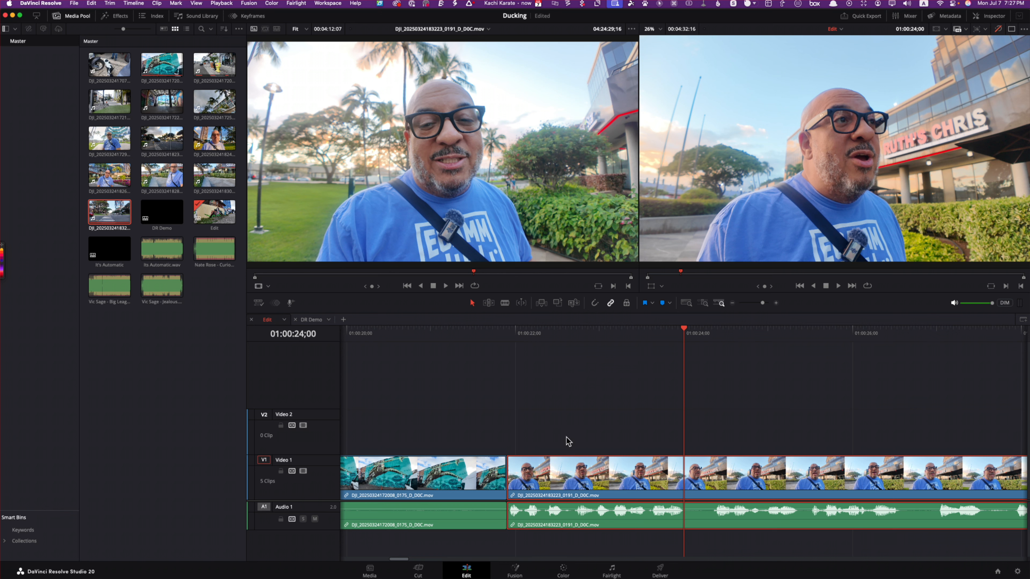
drag(546, 475, 589, 477)
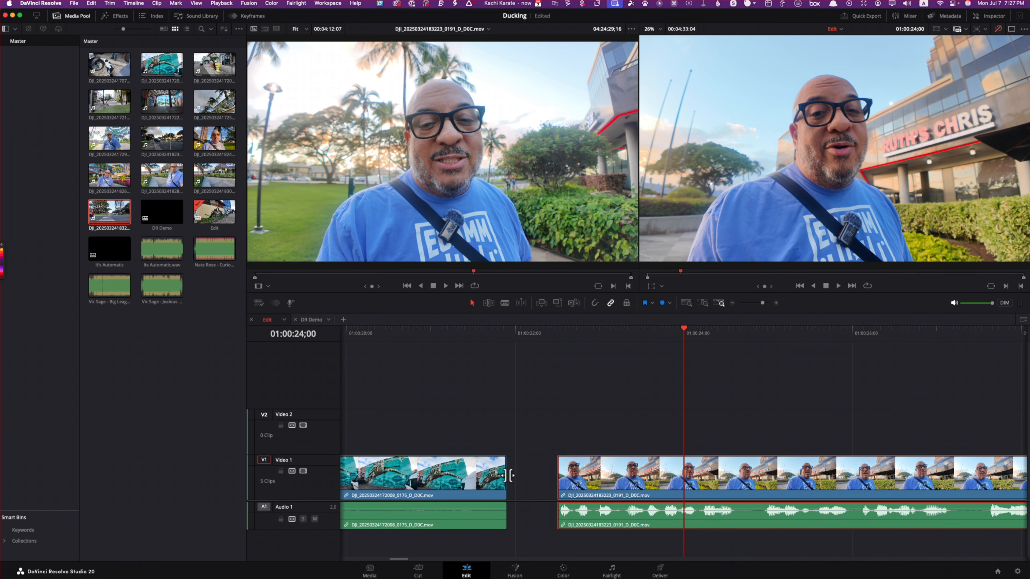
key(super+z)
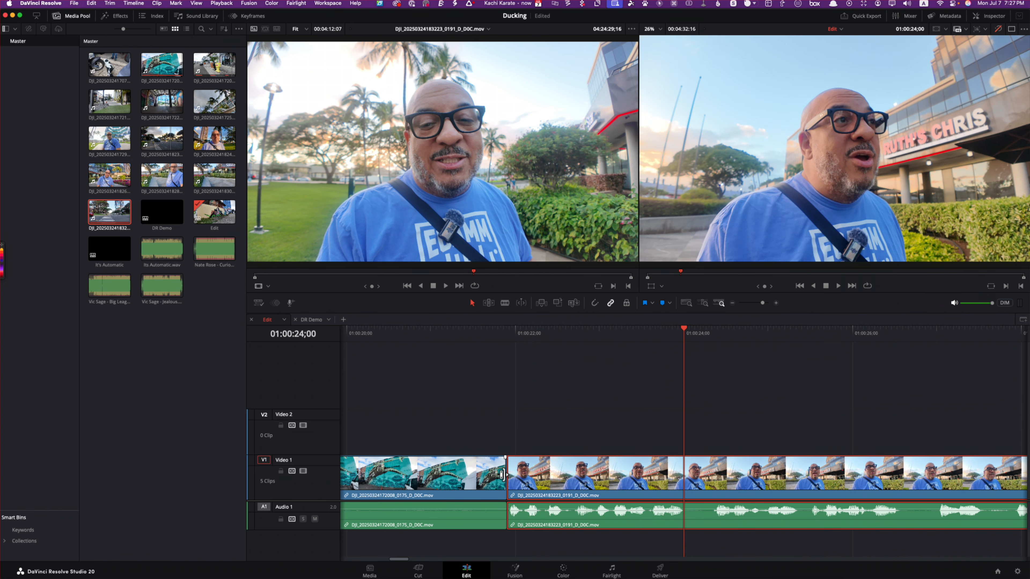
Step: Shorten the end of the turtle mural clip at the cut before the last clip, and undo the trim
mouse_move(503, 475)
mouse_down()
mouse_move(473, 477)
mouse_move(507, 480)
mouse_up()
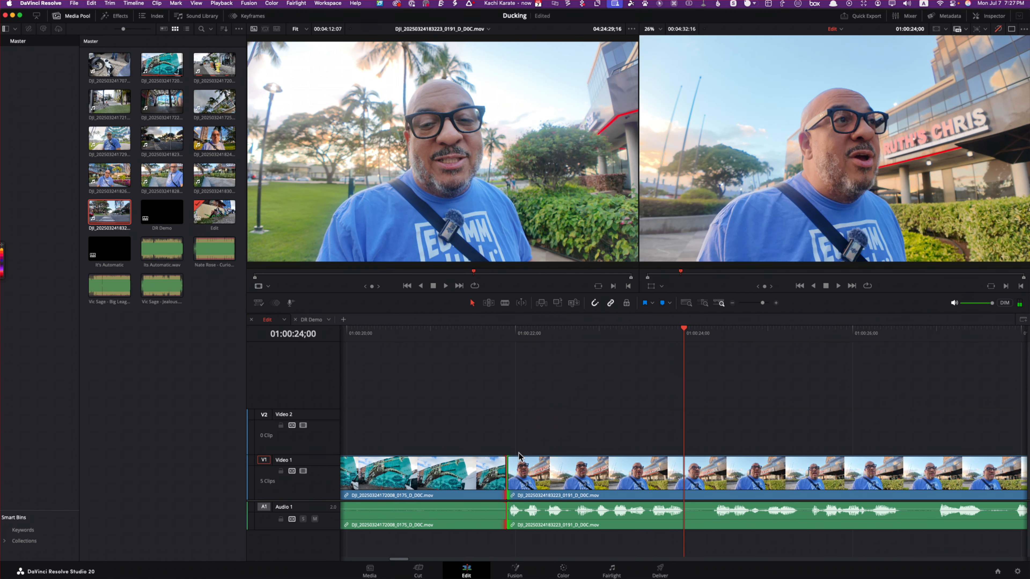
click(503, 471)
drag(503, 471, 455, 477)
key(super+z)
Step: With Linked Selection off, move only the last clip's audio about 19 frames out of sync, and undo the move
click(570, 513)
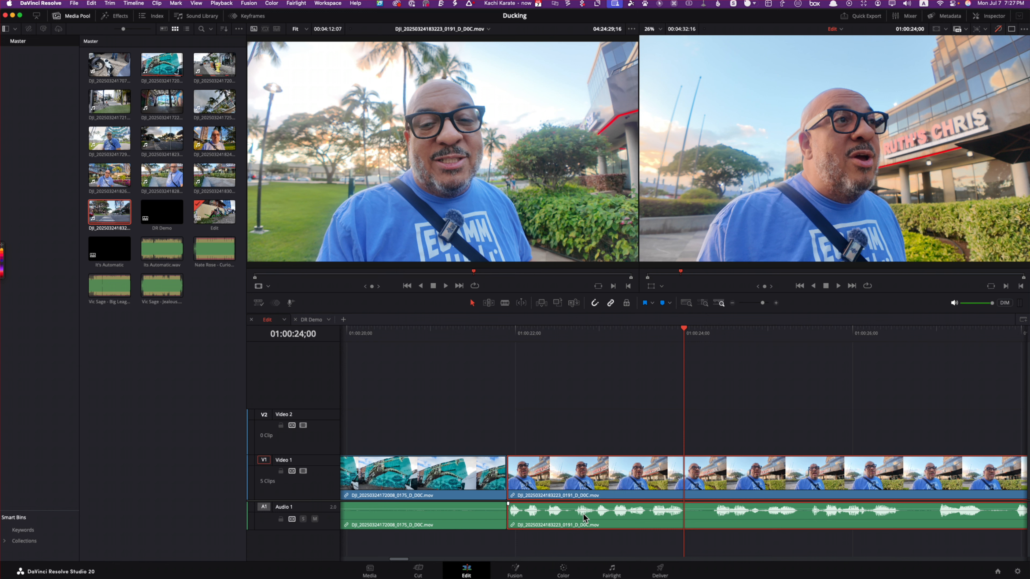
click(610, 302)
click(591, 365)
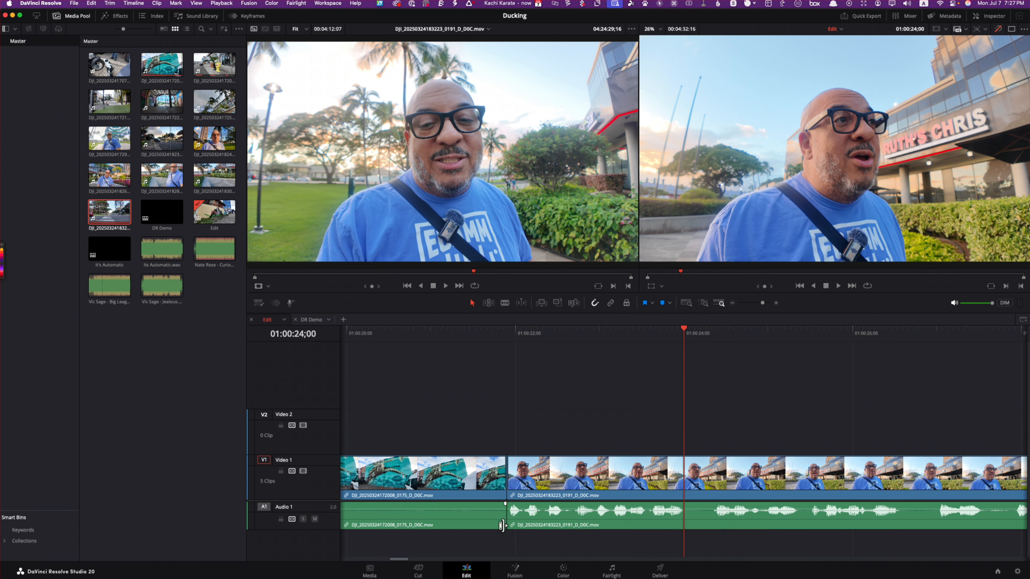
drag(510, 513, 573, 514)
key(super+z)
click(611, 303)
drag(512, 508, 609, 515)
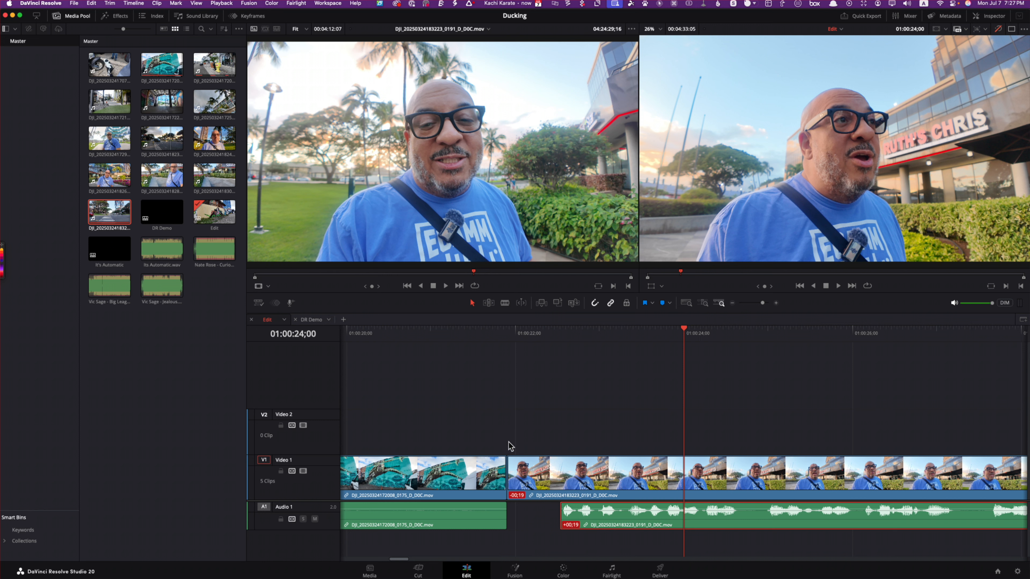
key(super+z)
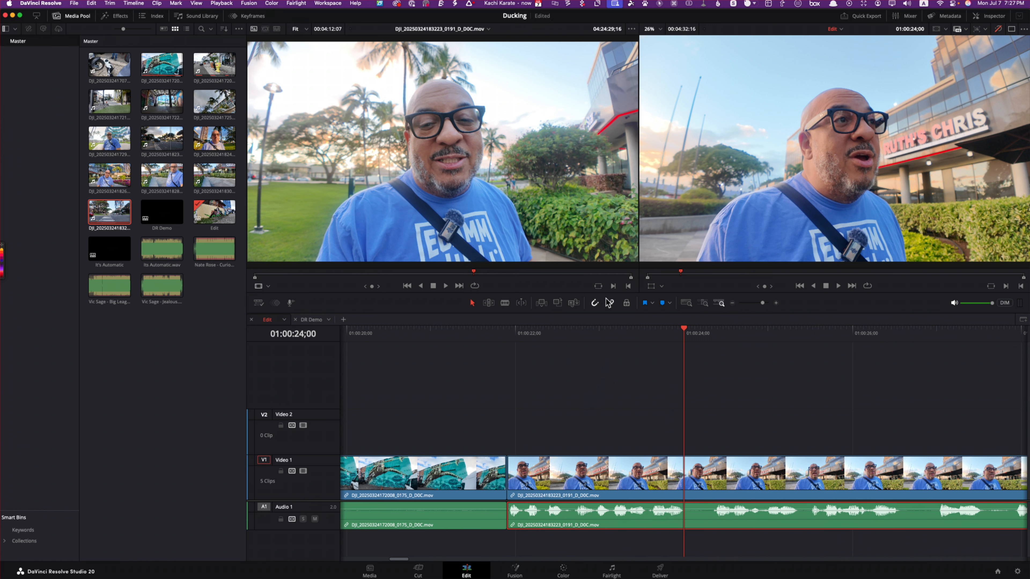
Step: Turn Linked Selection back on, move the last clip's video and audio together away from the cut, and undo the move
click(610, 303)
drag(539, 518, 592, 517)
key(super+z)
drag(565, 398, 564, 533)
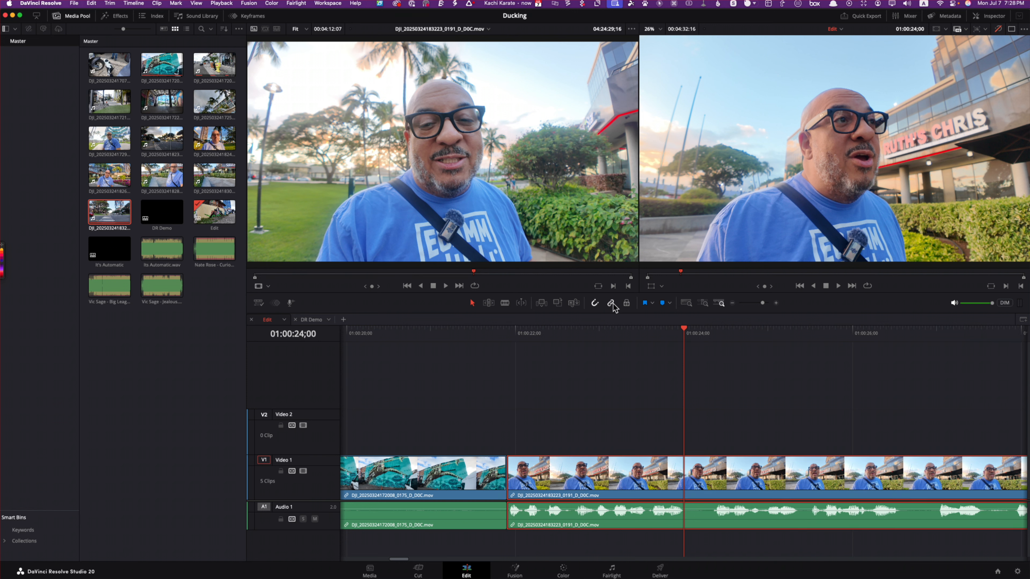
mouse_move(554, 491)
mouse_down()
mouse_move(588, 488)
mouse_move(543, 489)
mouse_move(581, 488)
mouse_move(557, 490)
mouse_up()
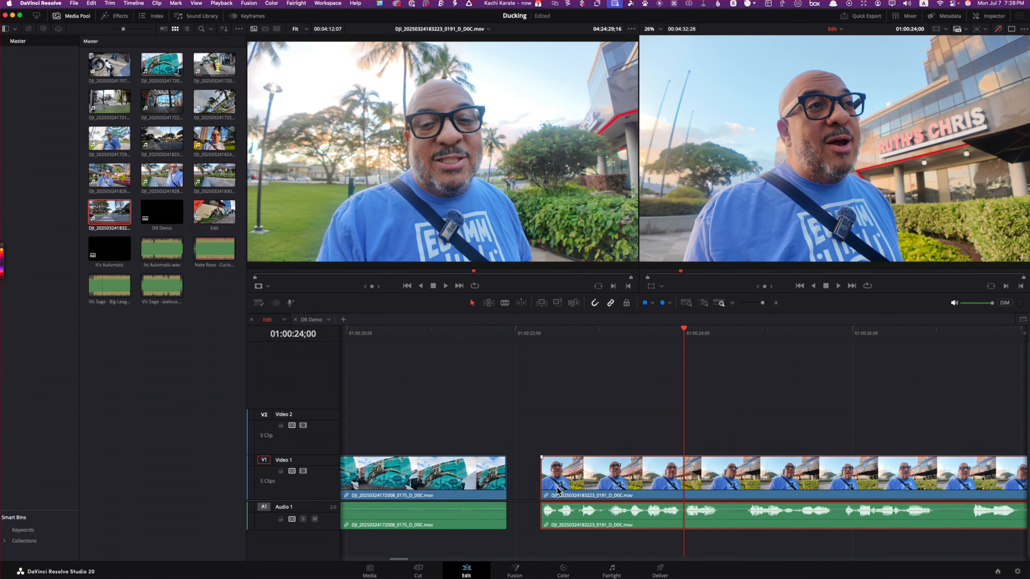
key(super+z)
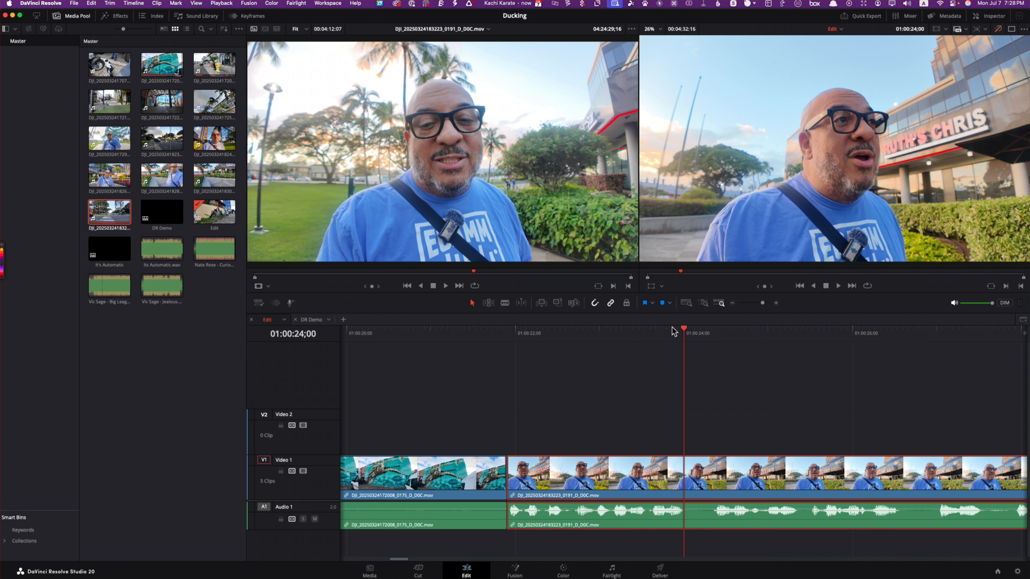
Step: Move the playhead to the start of the timeline at 01:00:00;00
drag(675, 326, 181, 393)
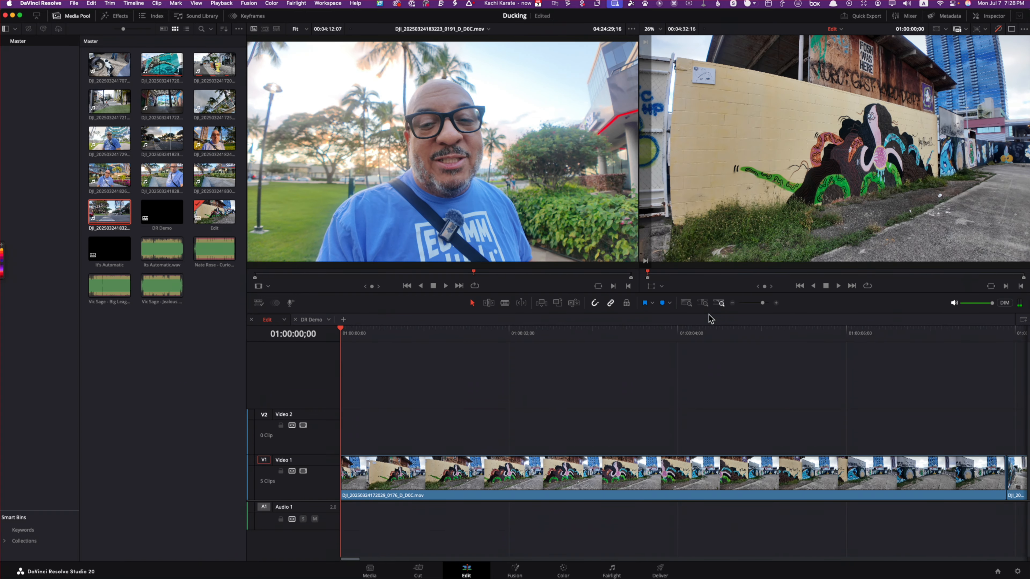
Step: Move the third clip from Video 1 up to the Video 2 track, and undo the move
click(686, 303)
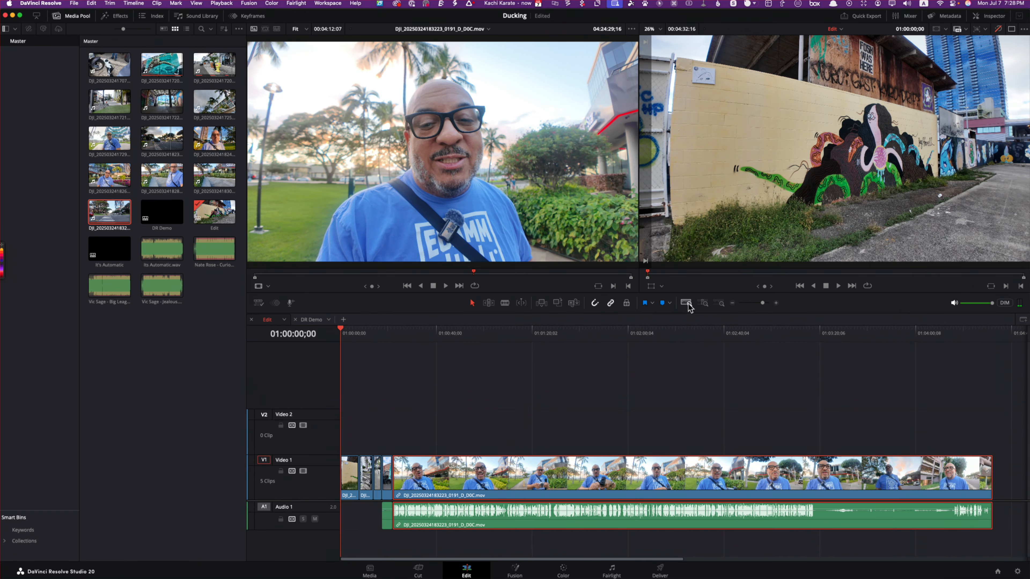
click(775, 304)
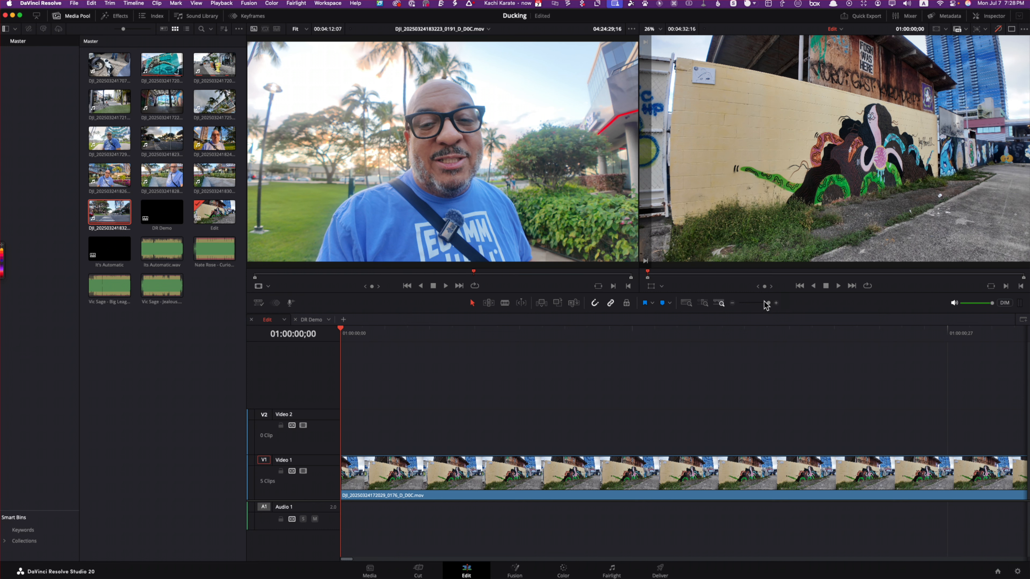
click(731, 304)
click(730, 303)
click(731, 303)
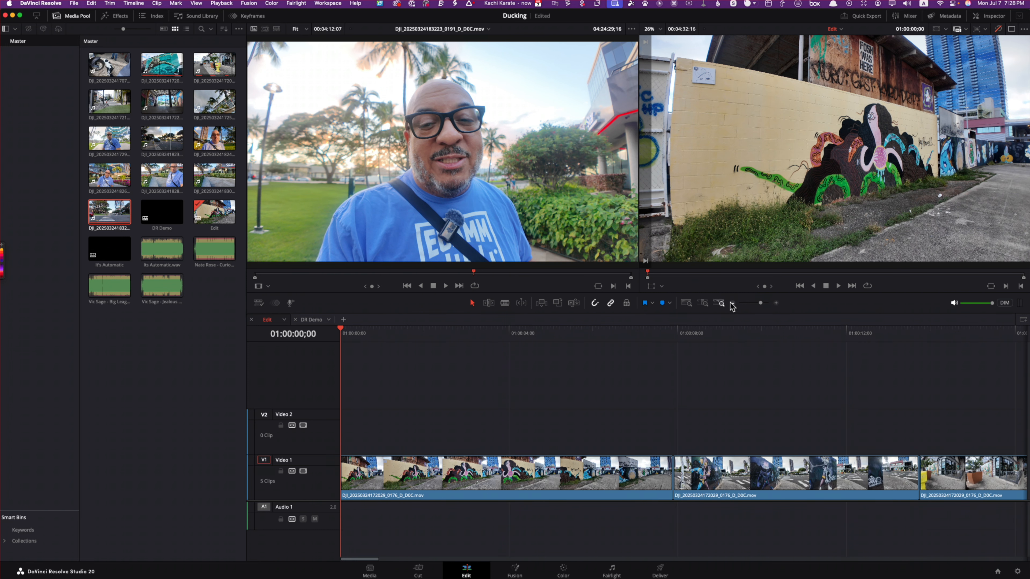
click(731, 303)
click(731, 303)
click(731, 303)
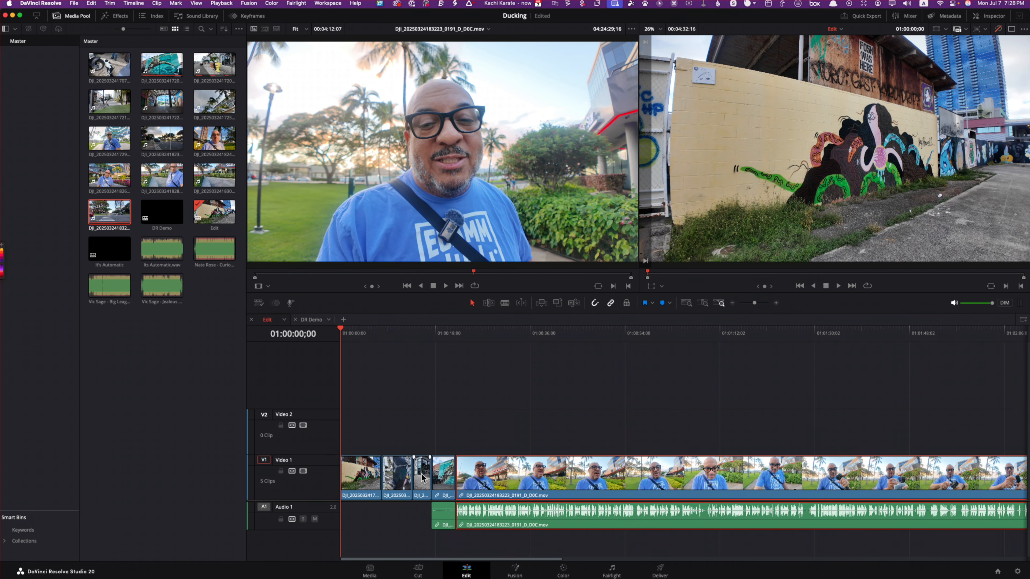
drag(422, 478, 486, 414)
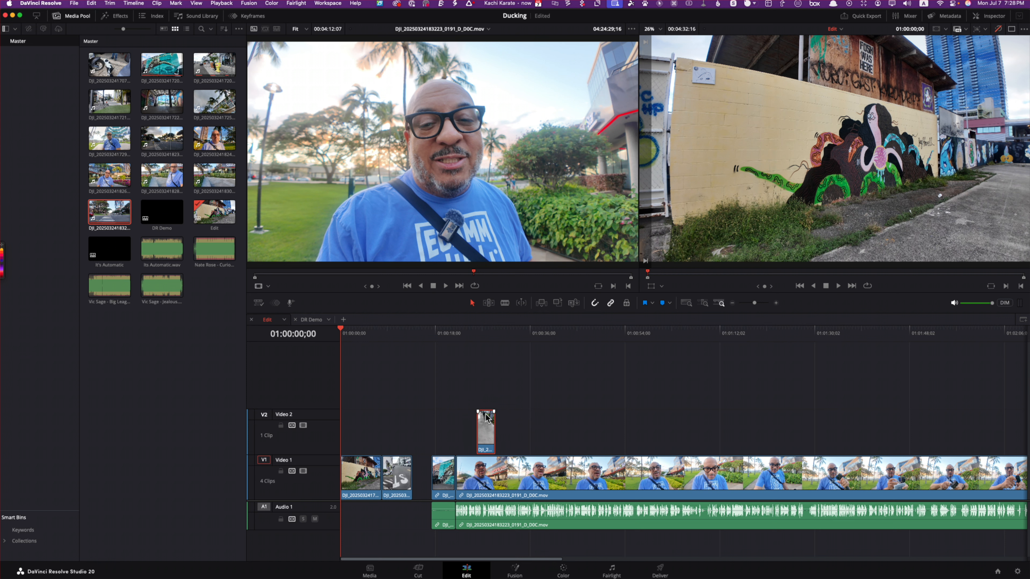
key(super+z)
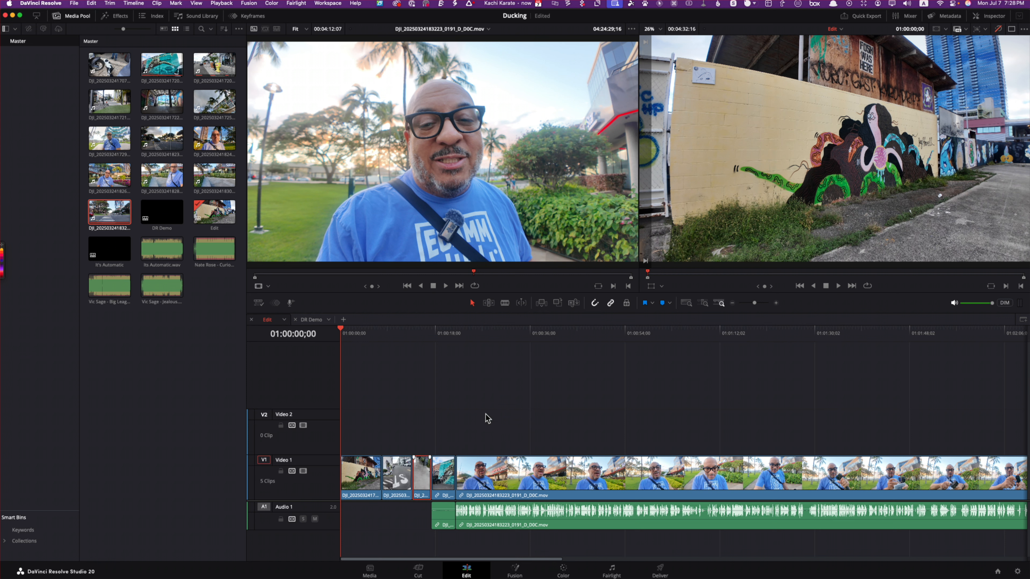
Step: With Position Lock on for all tracks, shorten the start of the third clip, undo the trim, and turn the lock off again
click(626, 303)
drag(414, 470, 425, 445)
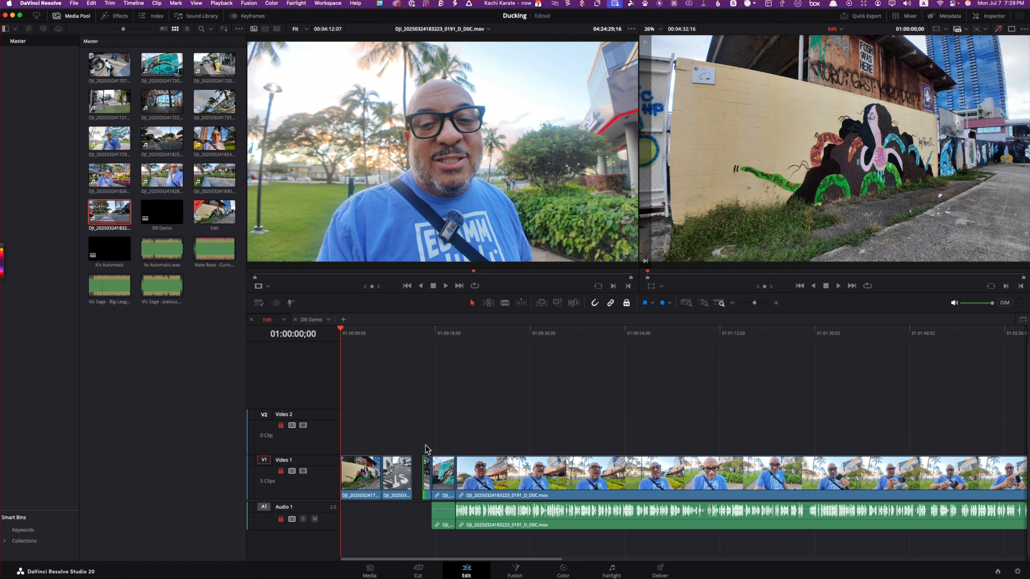
key(super+z)
click(421, 471)
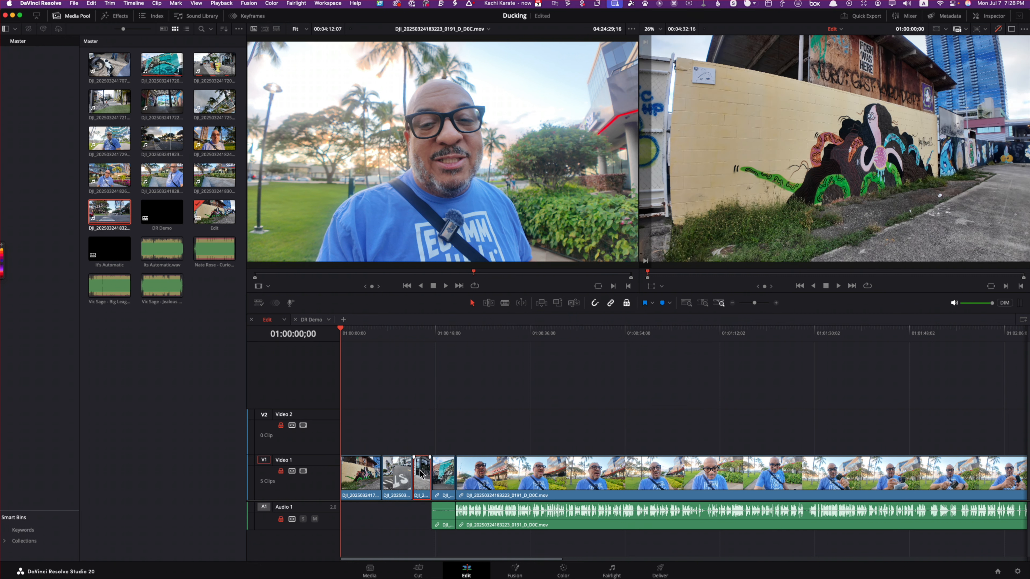
click(405, 471)
click(438, 479)
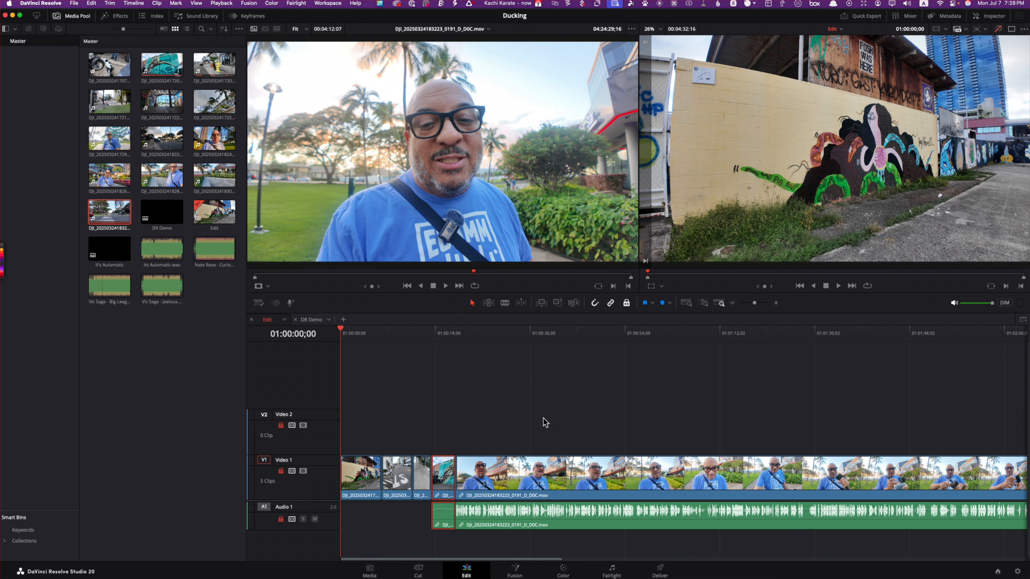
click(626, 304)
Step: Place the playhead at 01:00:44;01 and choose Purple as the flag colour
click(572, 331)
click(651, 304)
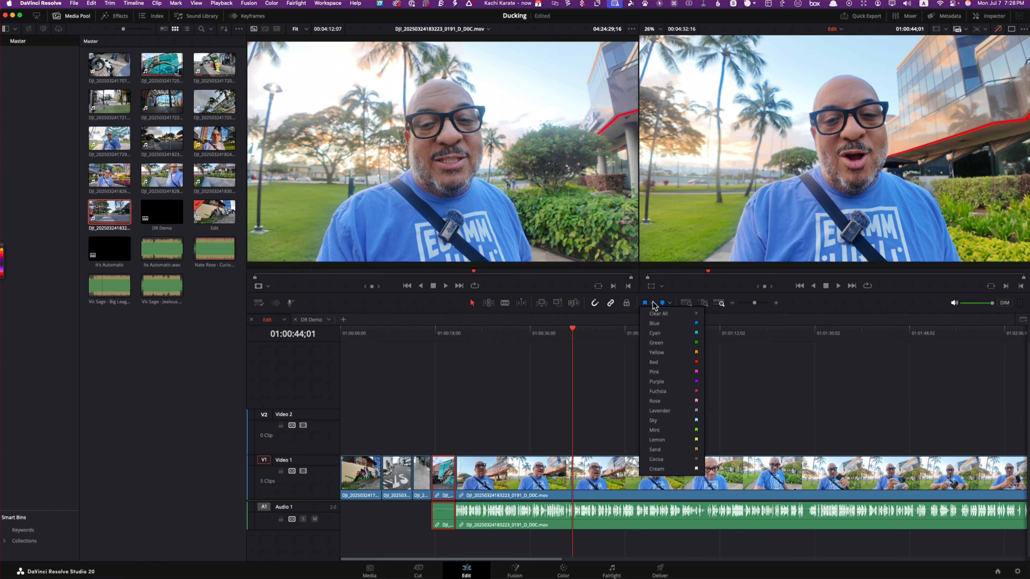
click(657, 382)
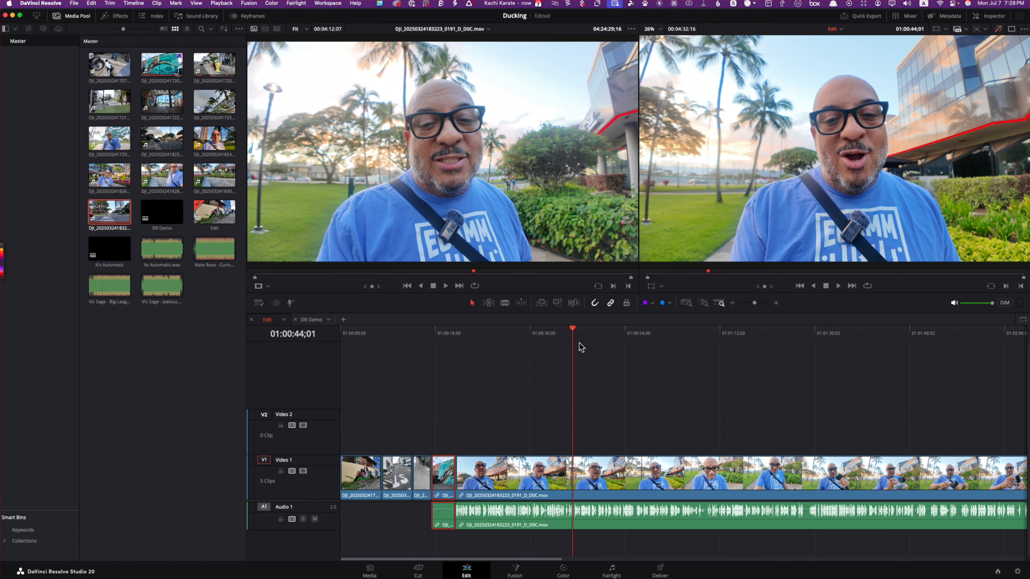
Step: Deselect the clips and add a cyan marker to the timeline ruler at 01:00:45;12
mouse_move(577, 333)
mouse_down()
mouse_move(651, 330)
mouse_move(579, 336)
mouse_up()
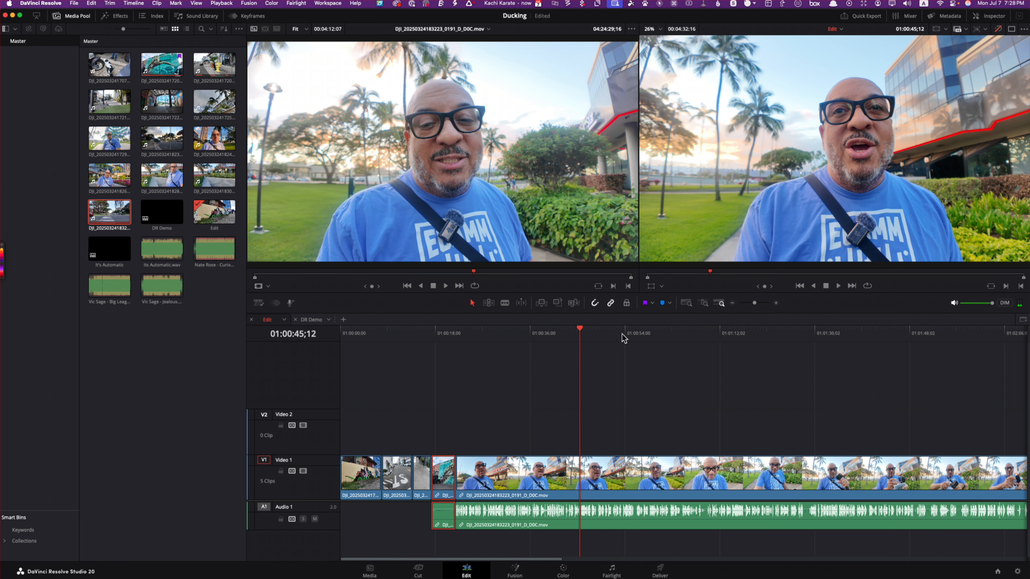
click(576, 381)
click(669, 304)
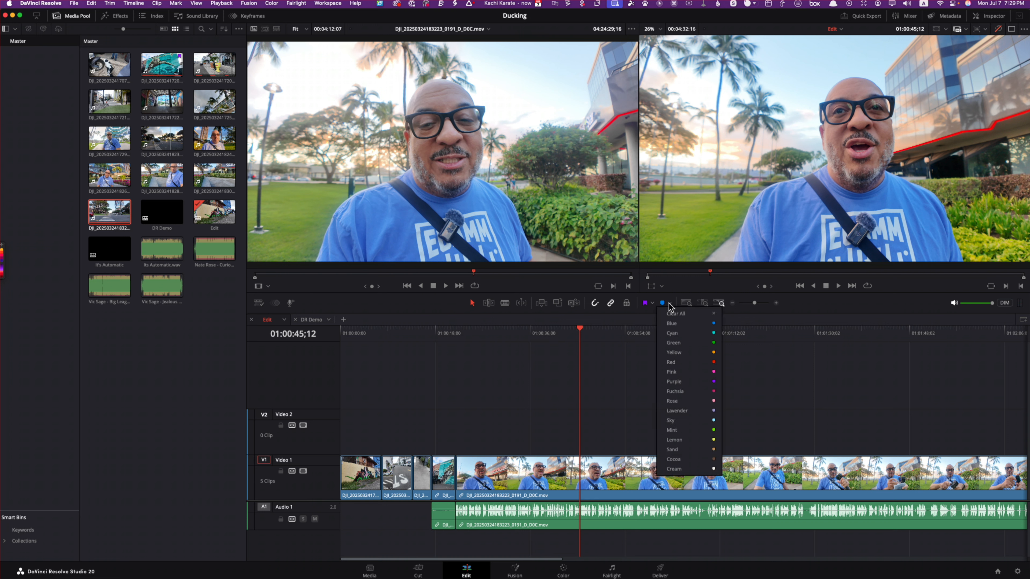
click(681, 330)
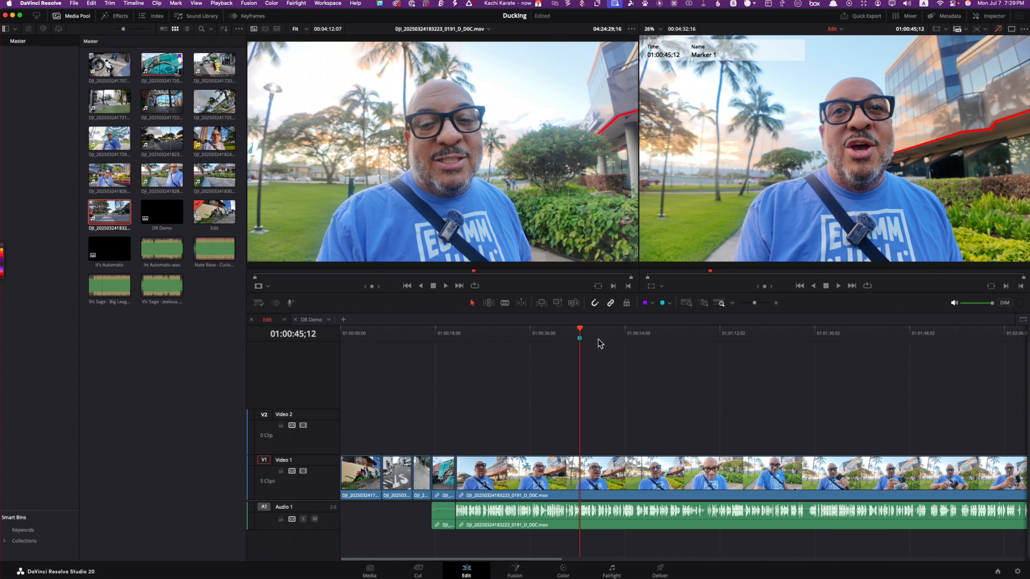
Step: Move the playhead back to 01:00:35;20, before the cyan marker, and switch the flag colour to Blue
drag(580, 332, 528, 334)
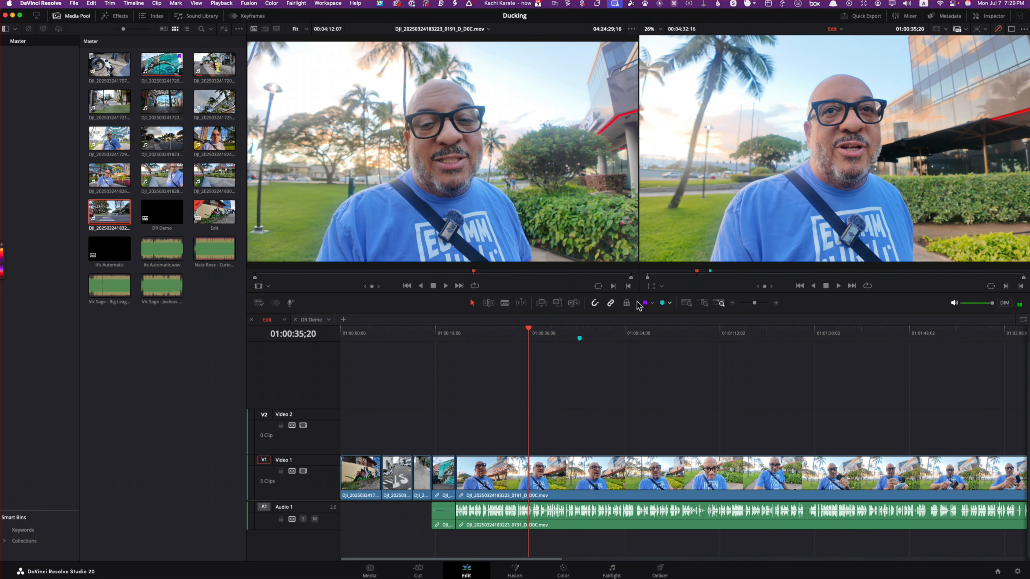
click(652, 304)
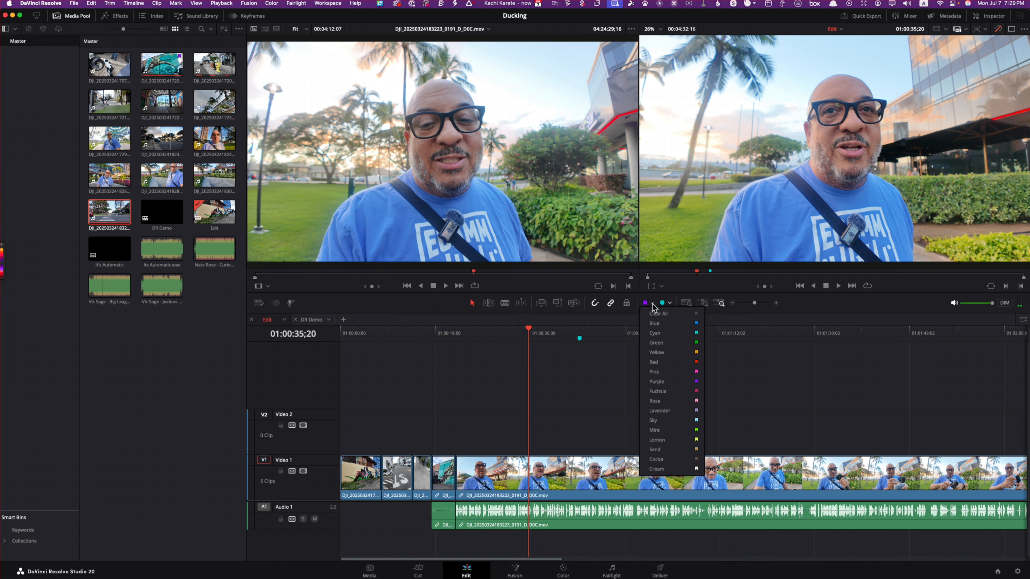
click(663, 323)
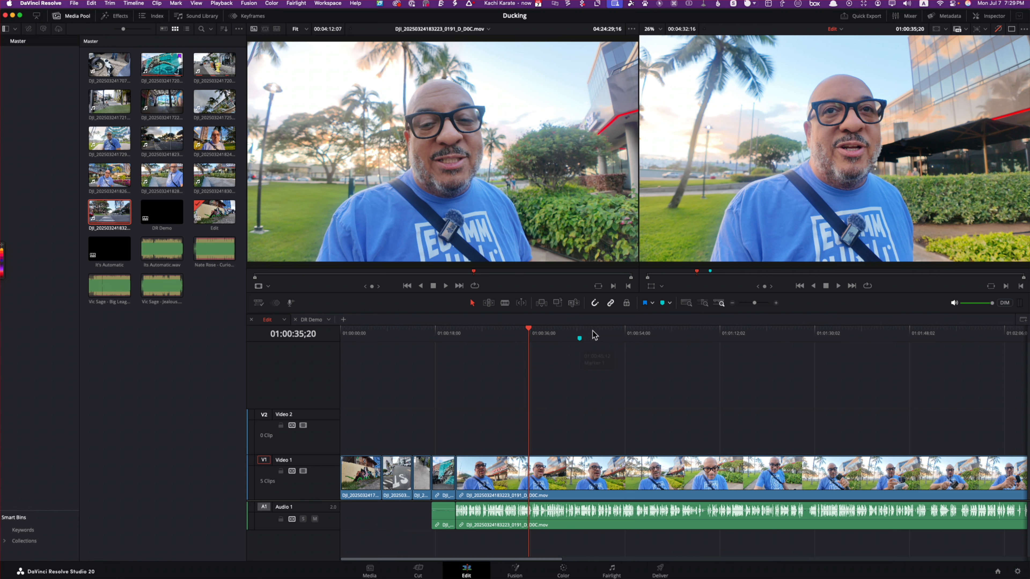
Step: Look over the marker colours without changing them, and set the flag colour to Cyan
click(670, 304)
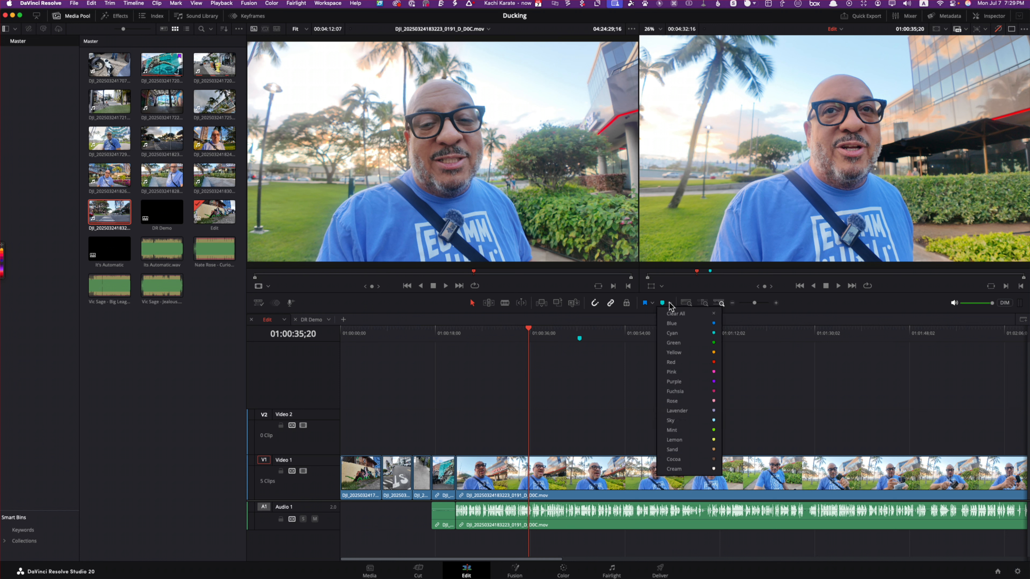
click(644, 349)
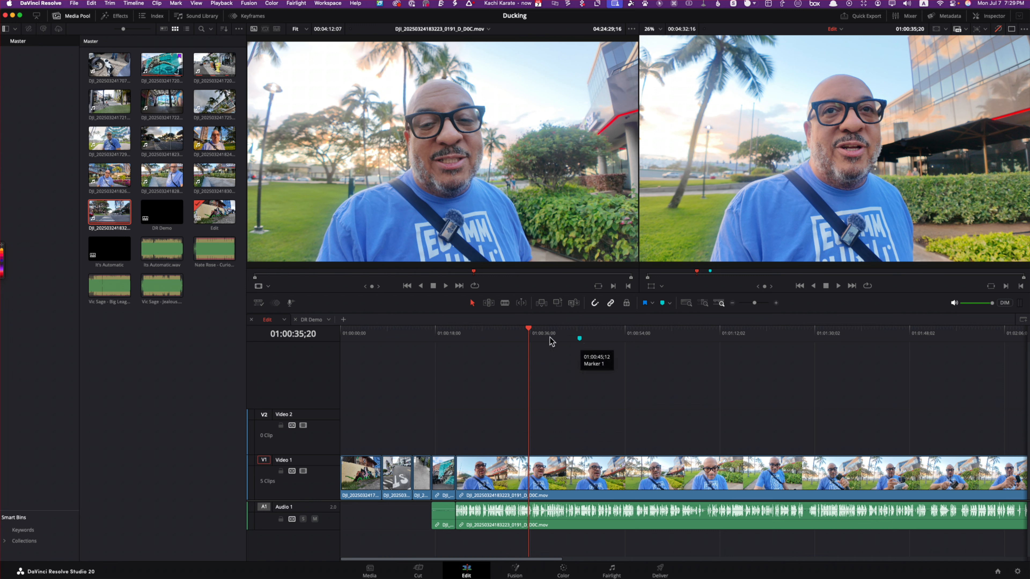
click(653, 304)
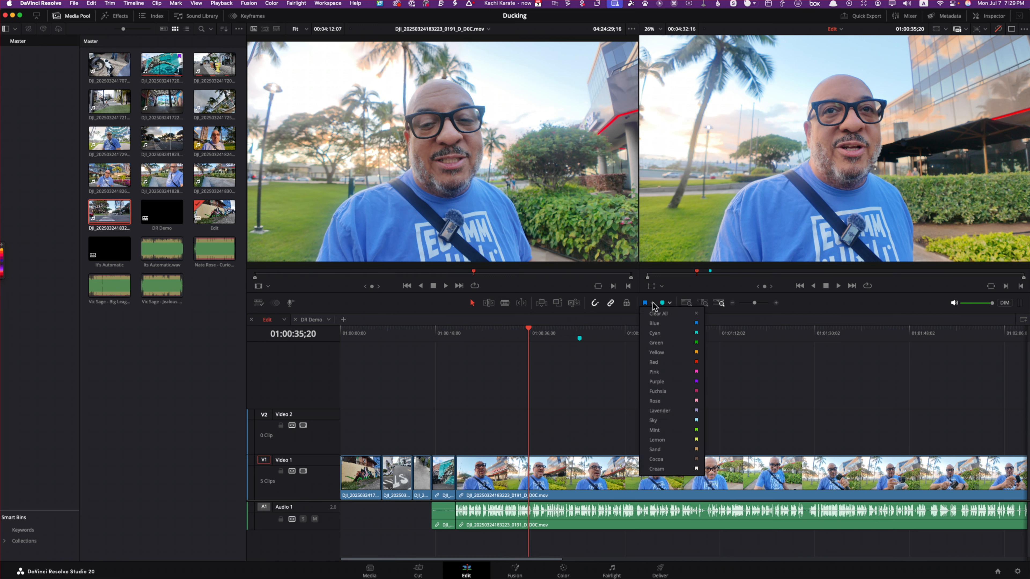
click(654, 332)
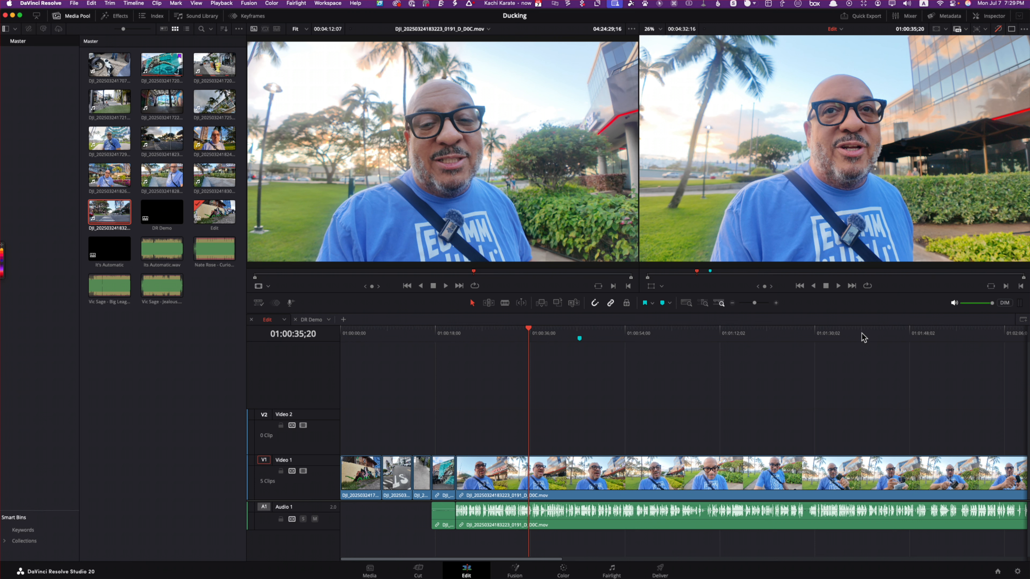
Step: Send the video clean feed to the LG SDQHD display and scrub the timeline to 01:01:23;27
click(335, 3)
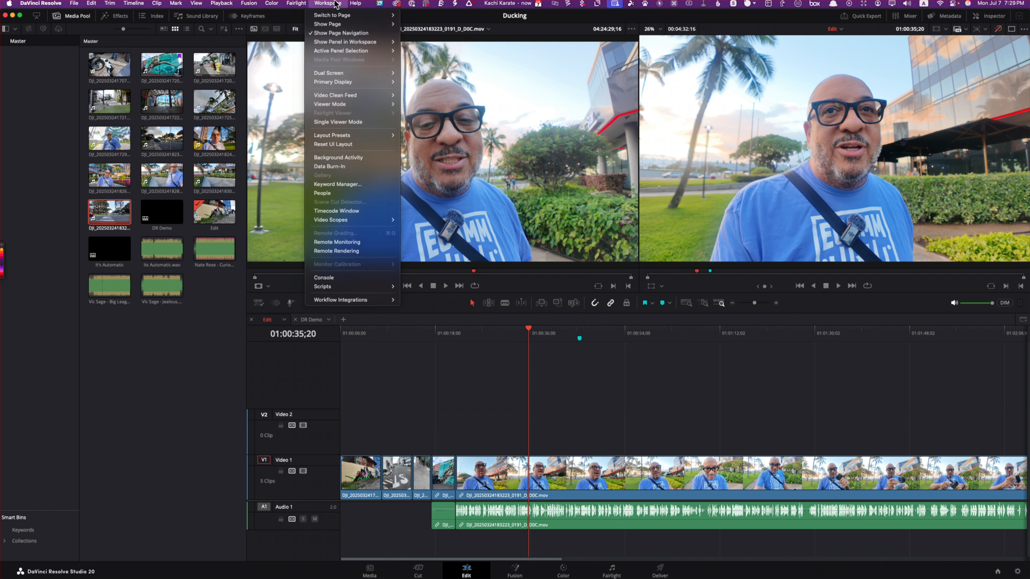
mouse_move(387, 136)
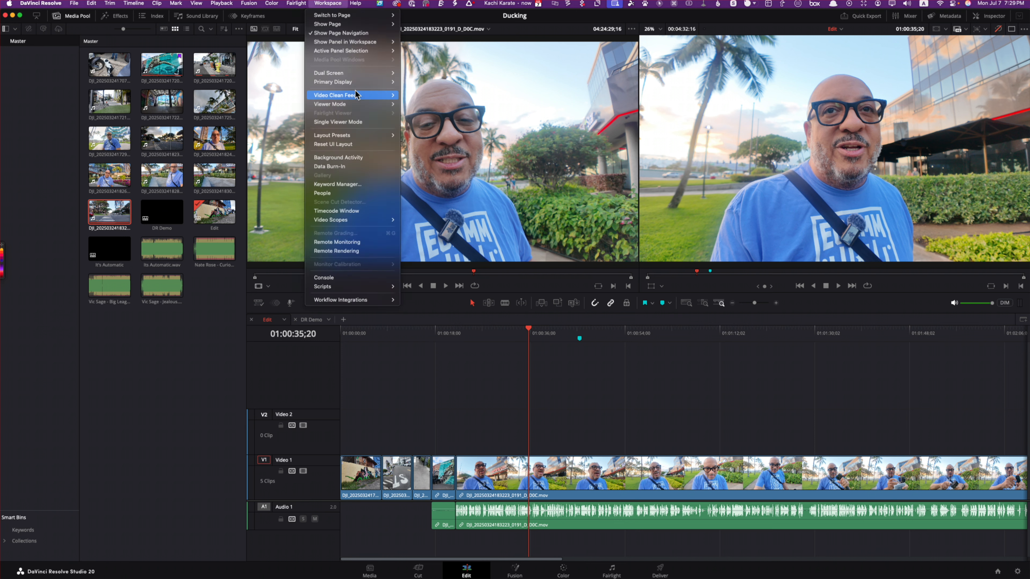
mouse_move(372, 77)
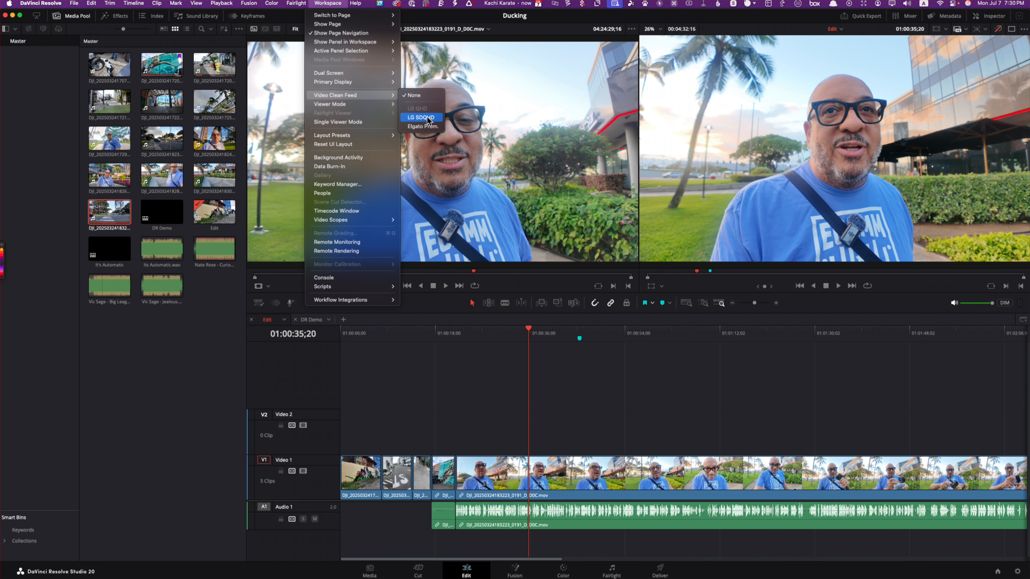
click(421, 118)
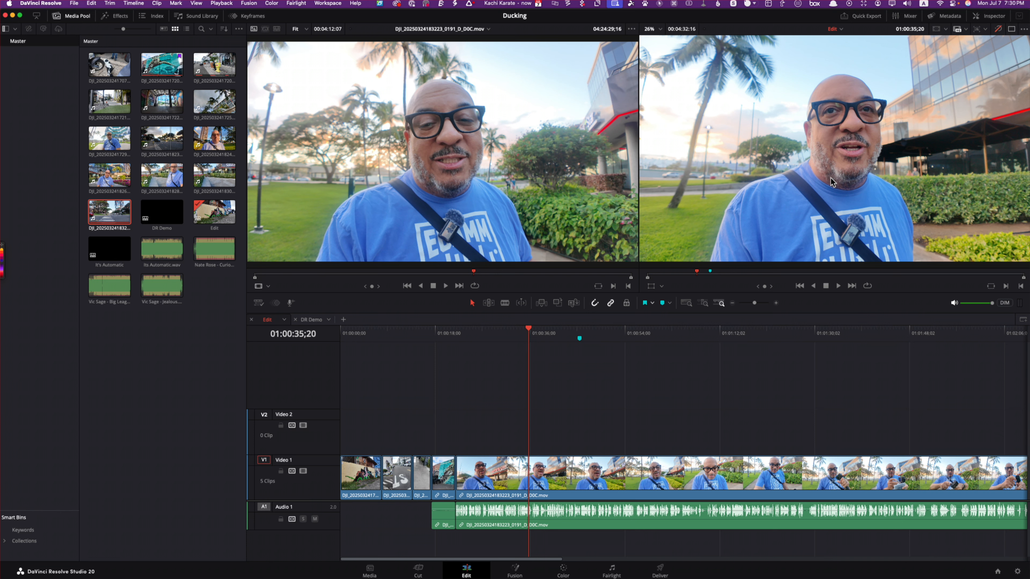
drag(697, 272, 762, 277)
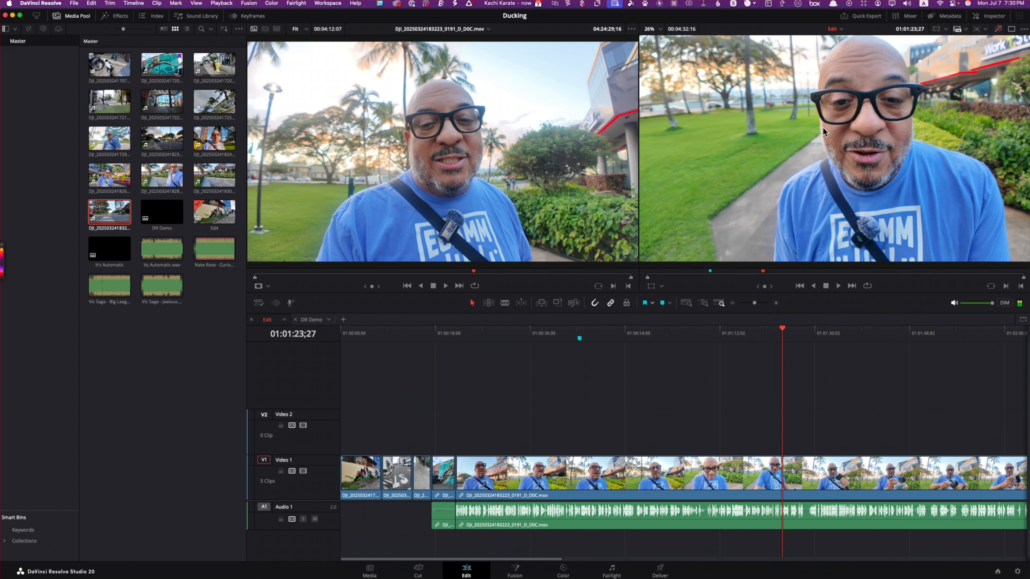